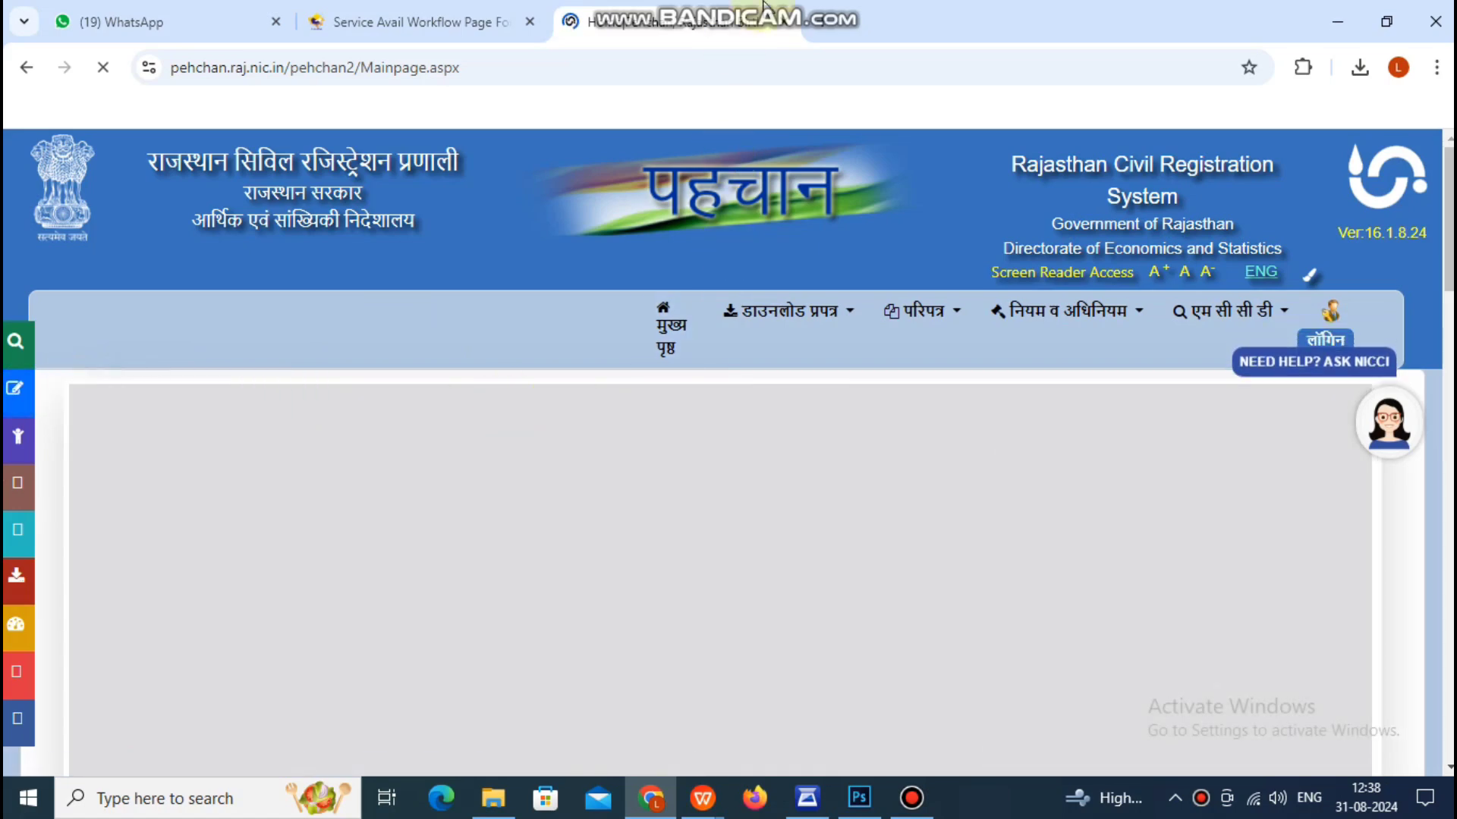
Choose the marriage form for a new application, enter the verification code and proceed.
{"action": "scroll", "coordinate": [811, 181], "scroll_direction": "down", "scroll_amount": 10}
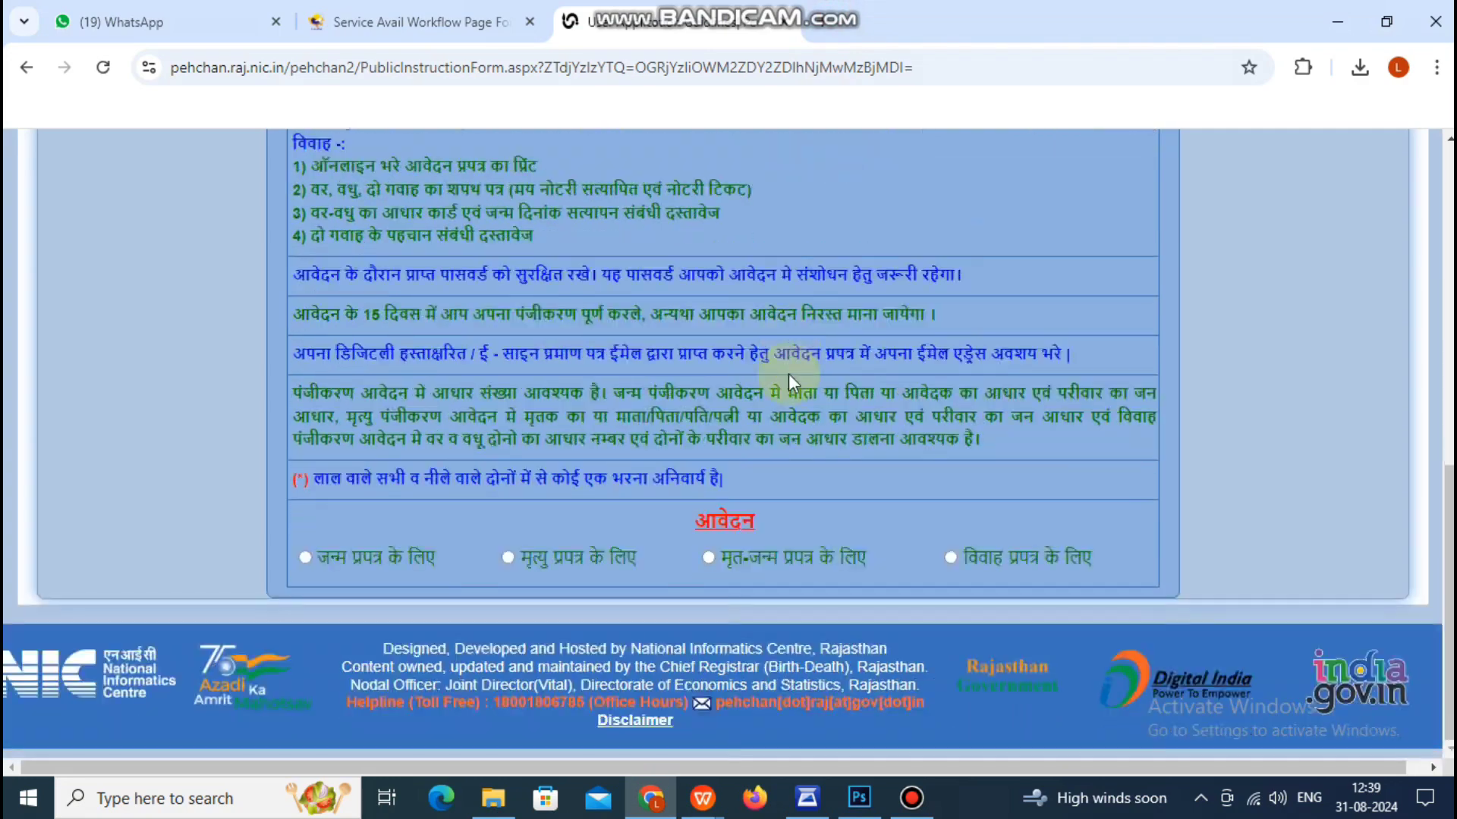
{"action": "left_click", "coordinate": [953, 562]}
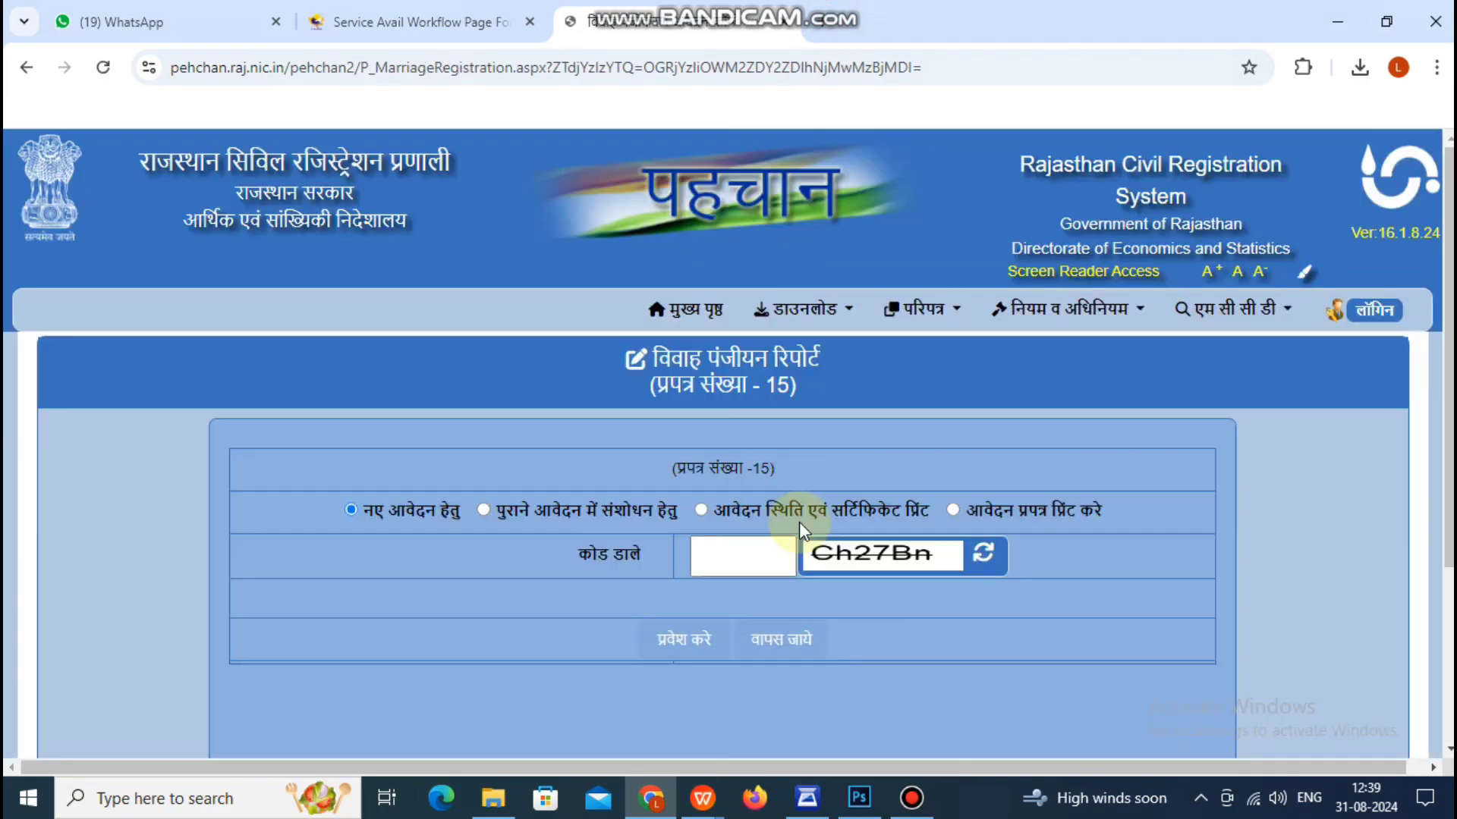
{"action": "scroll", "coordinate": [799, 522], "scroll_direction": "down", "scroll_amount": 3}
{"action": "left_click", "coordinate": [741, 340]}
{"action": "scroll", "coordinate": [740, 341], "scroll_direction": "down", "scroll_amount": 1}
{"action": "type", "text": "c"}
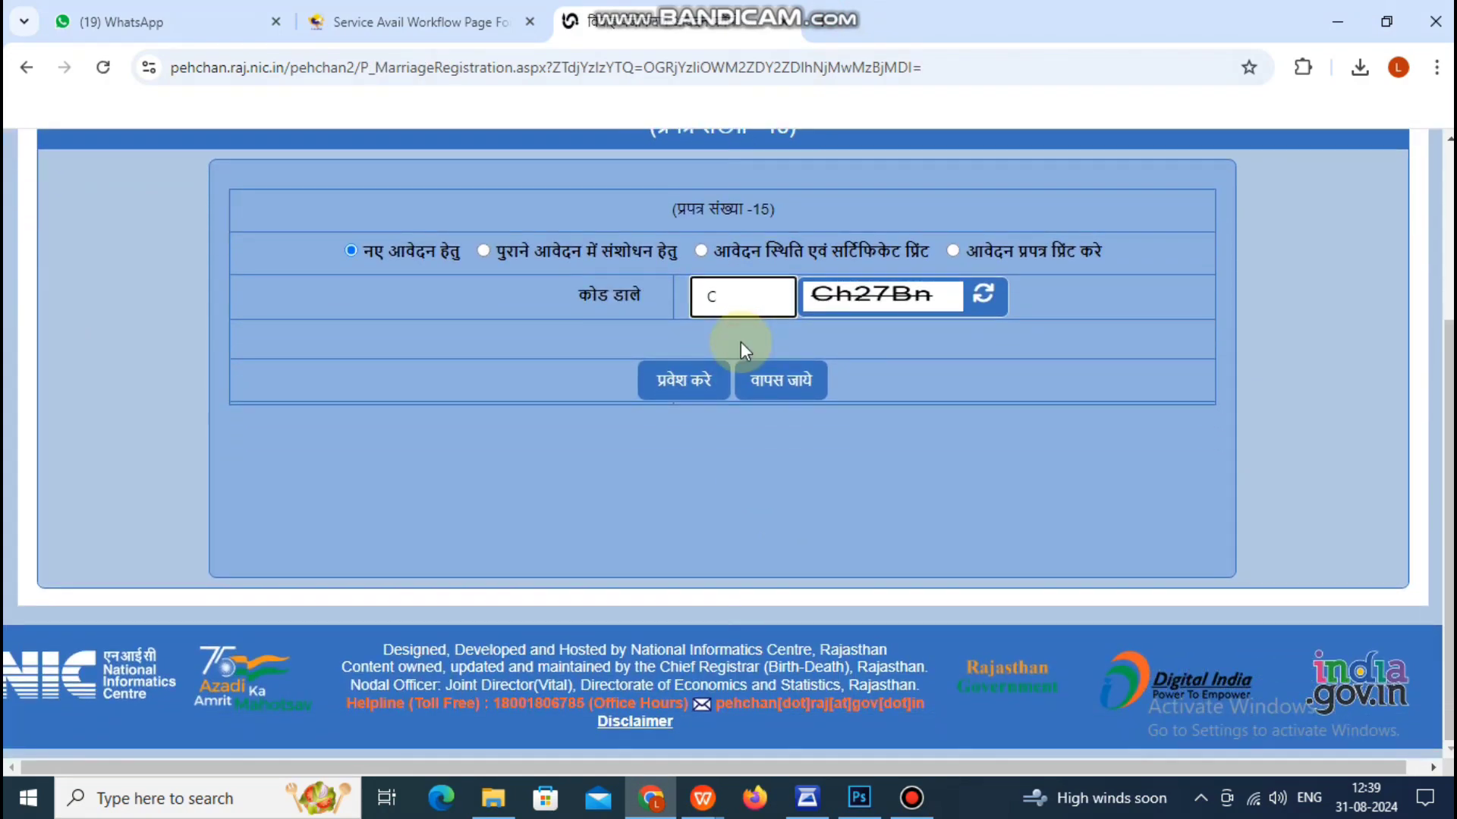
{"action": "type", "text": "h27Bn"}
{"action": "left_click", "coordinate": [686, 379]}
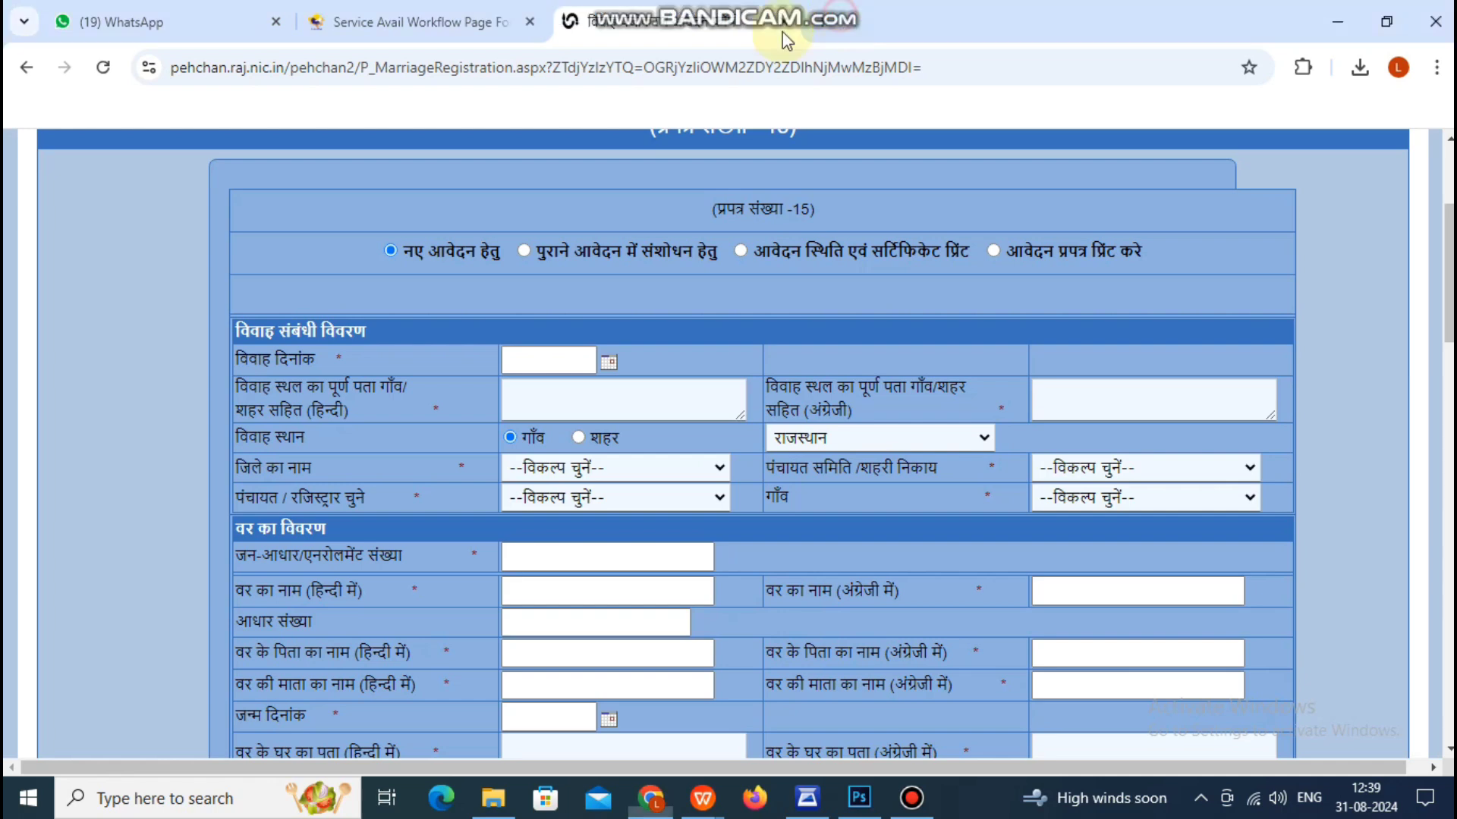
Set the marriage date to 05/05/2023 in the calendar.
{"action": "left_click", "coordinate": [550, 362]}
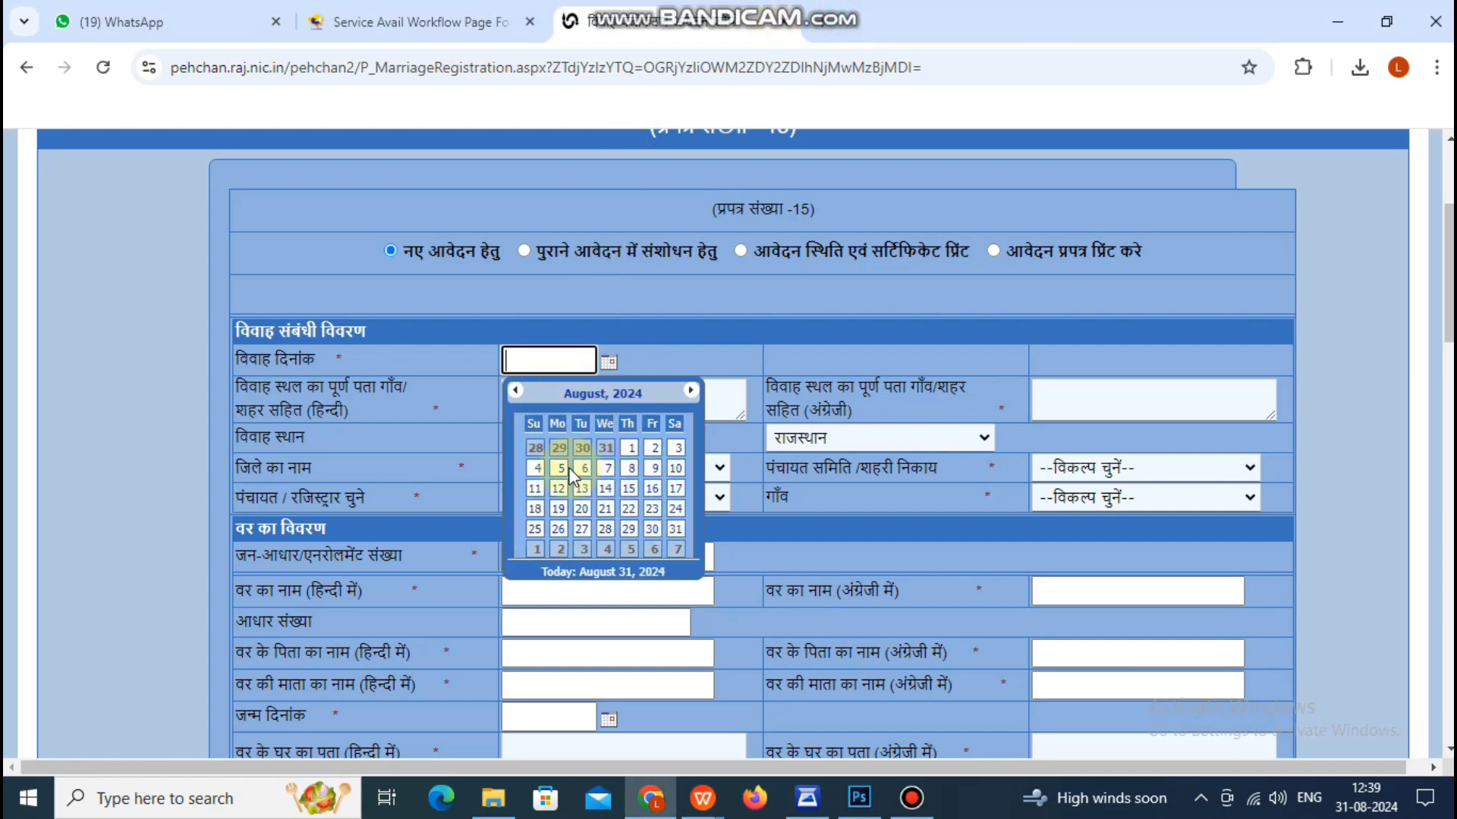
{"action": "left_click", "coordinate": [603, 393]}
{"action": "left_click", "coordinate": [515, 391]}
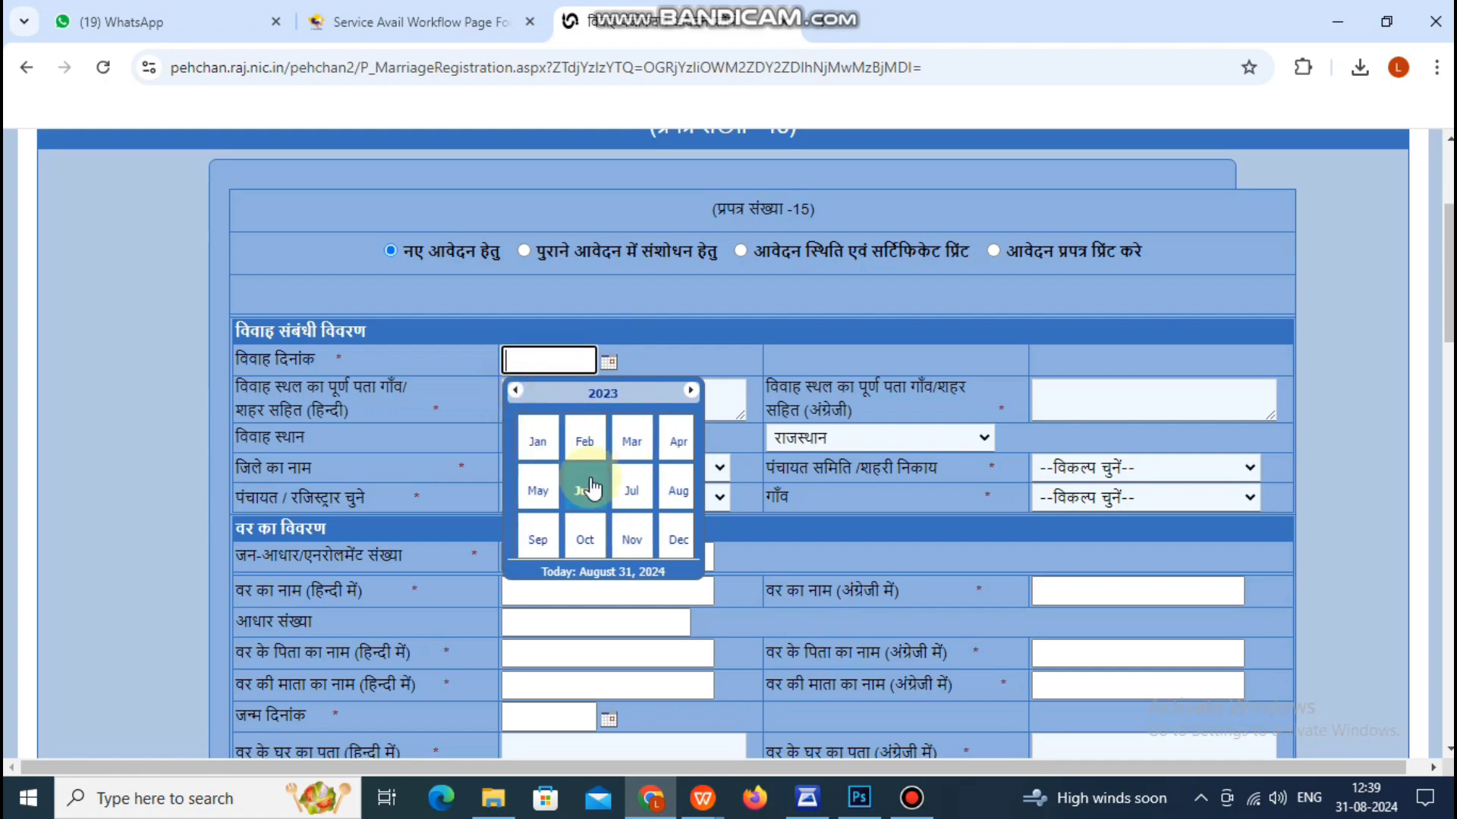
{"action": "left_click", "coordinate": [538, 489]}
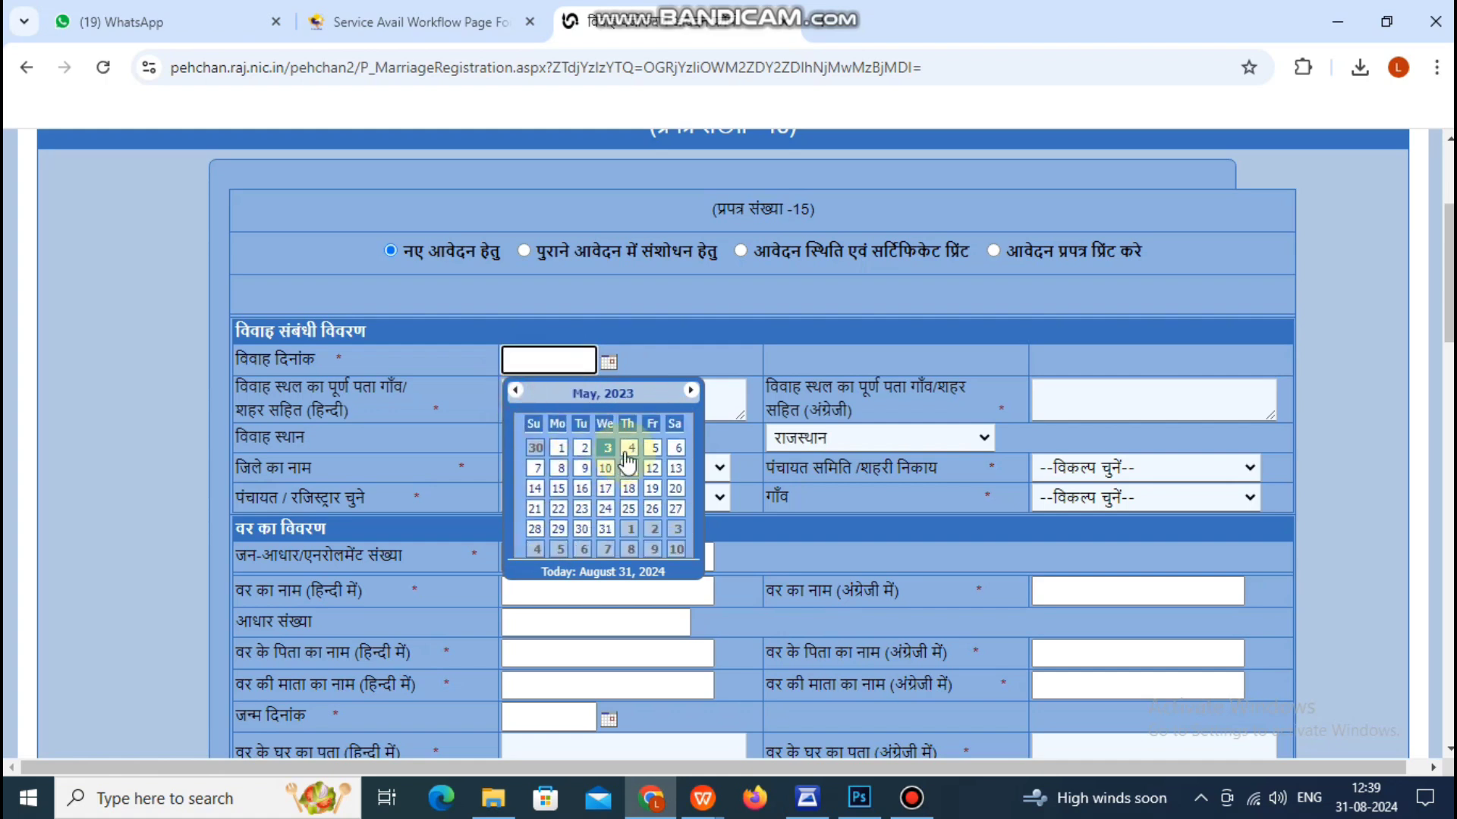
{"action": "left_click", "coordinate": [654, 478]}
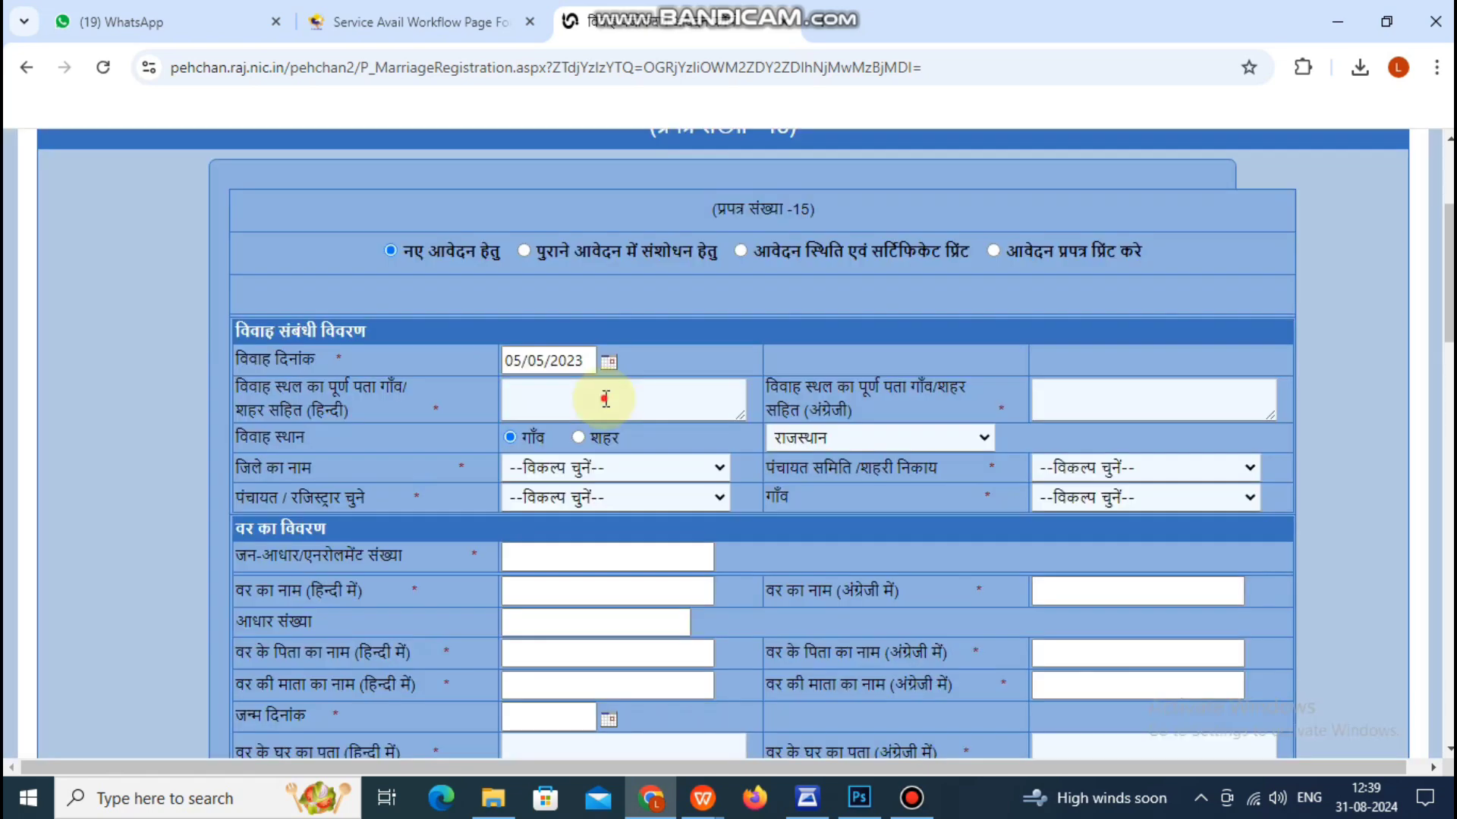
Type the marriage venue address in the Hindi and English address boxes.
{"action": "left_click", "coordinate": [604, 399]}
{"action": "key", "text": "alt+shift"}
{"action": "key", "text": "alt+shift"}
{"action": "type", "text": "tarite"}
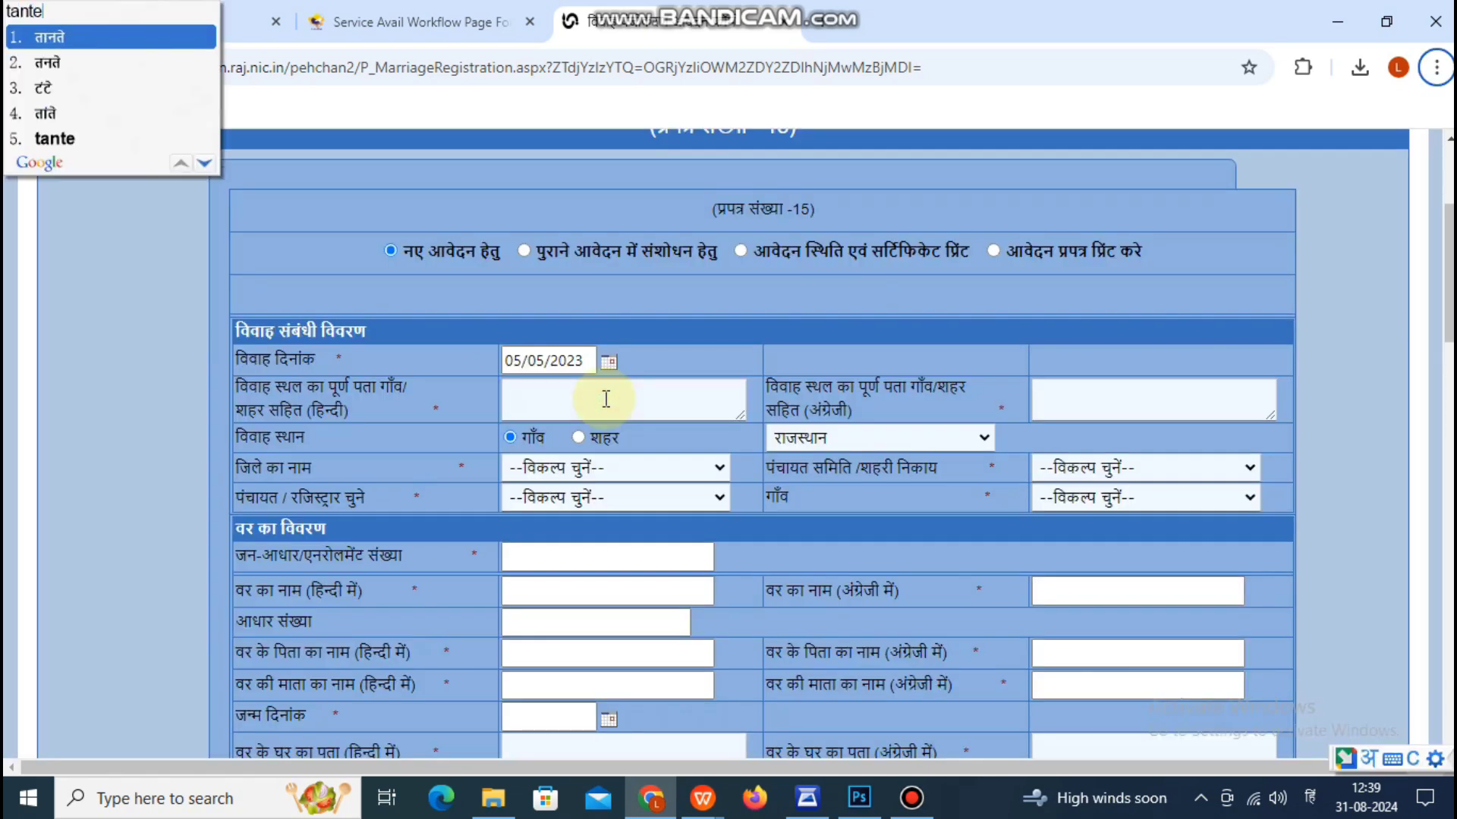
{"action": "key", "text": "Escape"}
{"action": "left_click", "coordinate": [606, 399]}
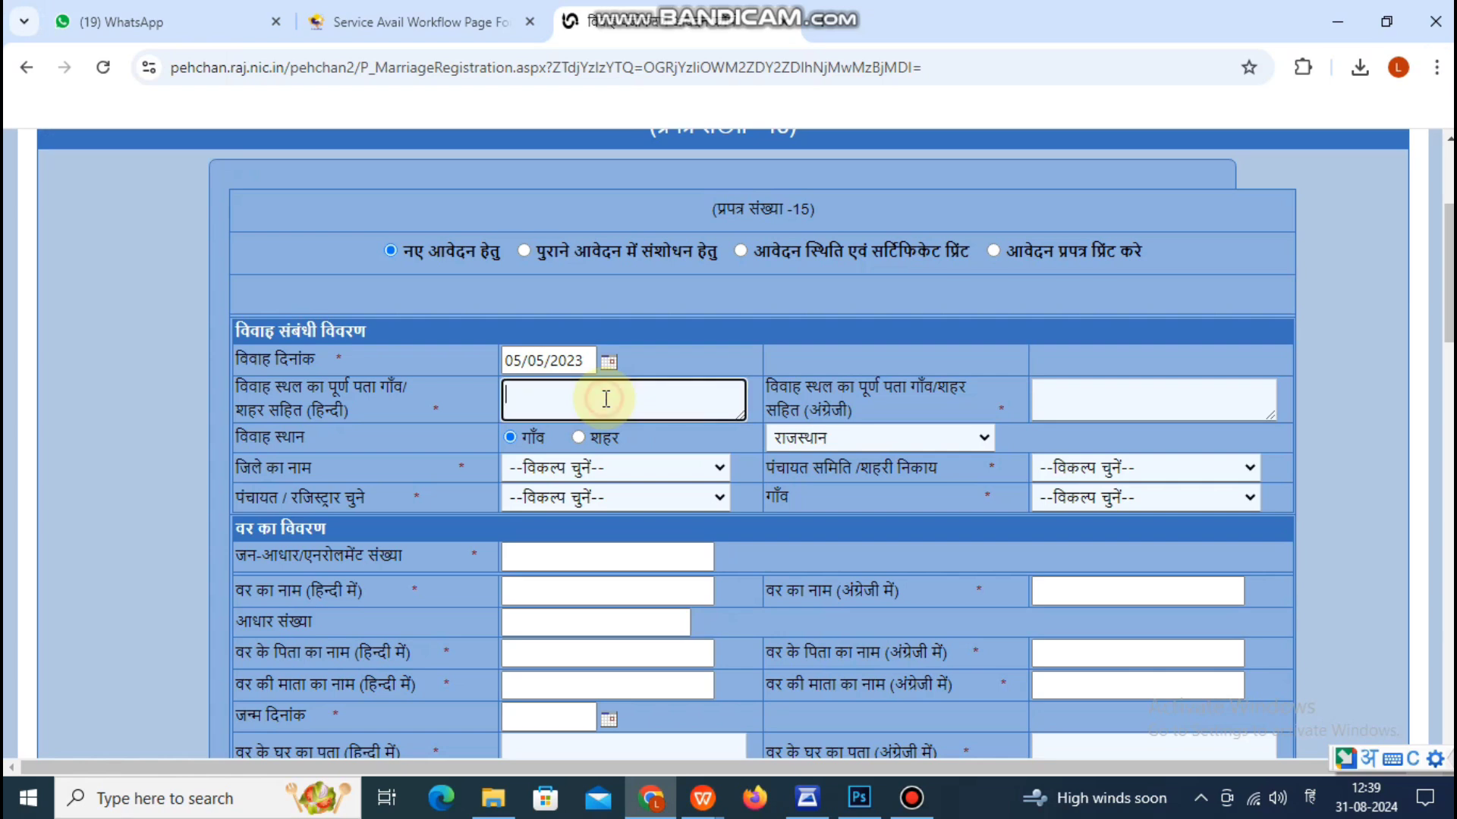
{"action": "type", "text": "tonta "}
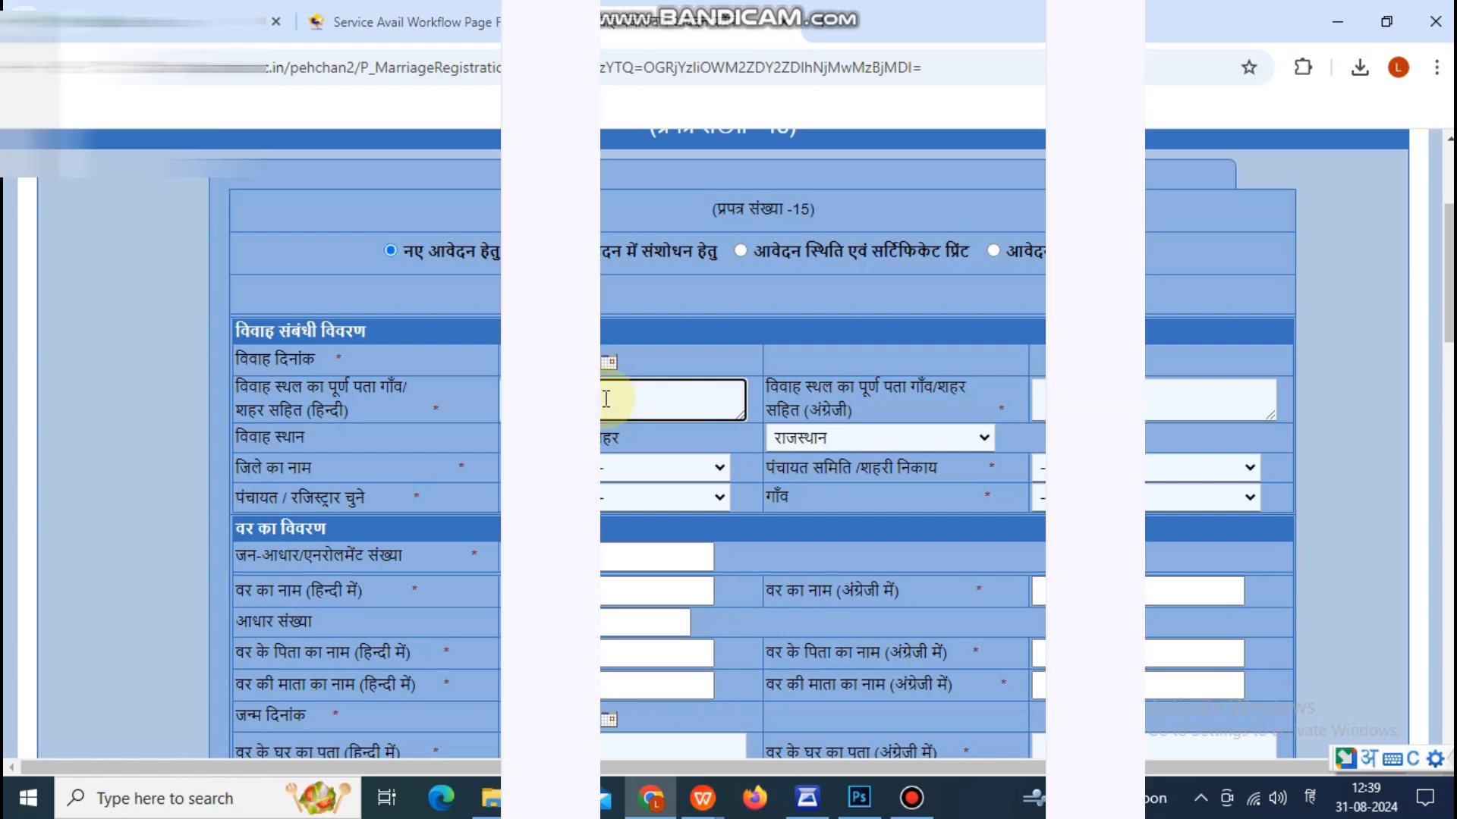
{"action": "type", "text": "koliw"}
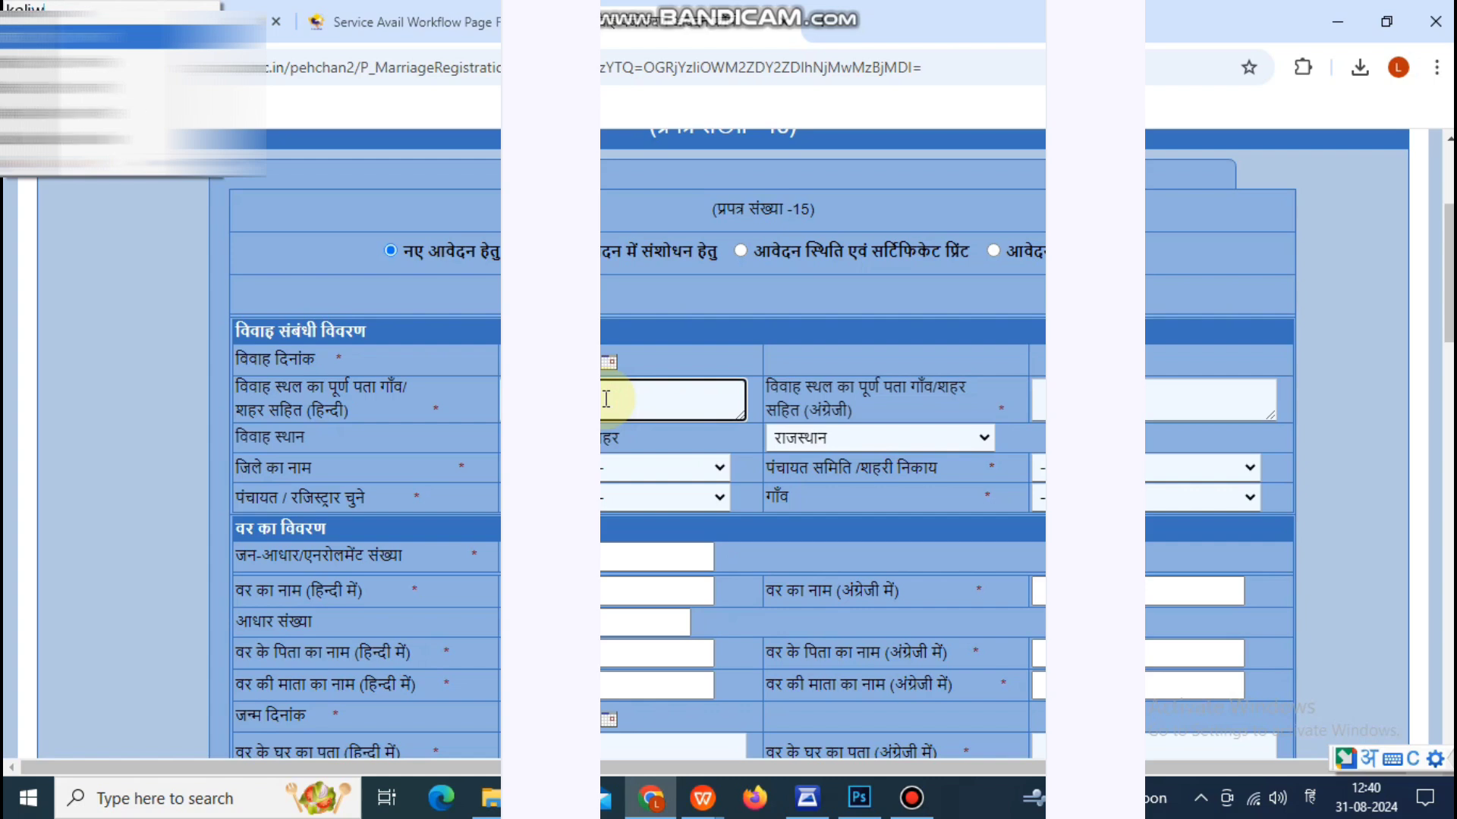
{"action": "type", "text": "as"}
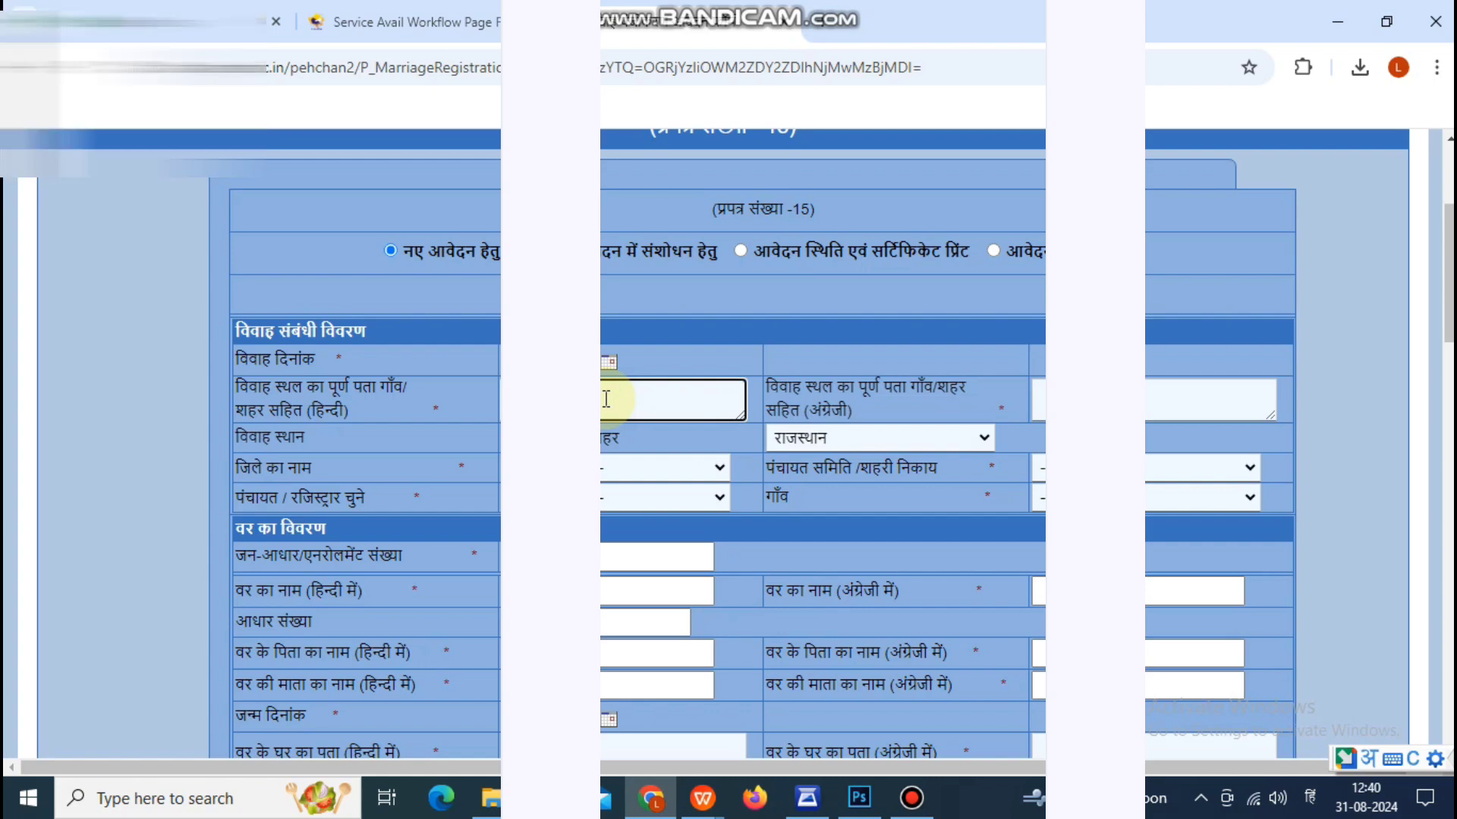
{"action": "left_click", "coordinate": [1041, 398]}
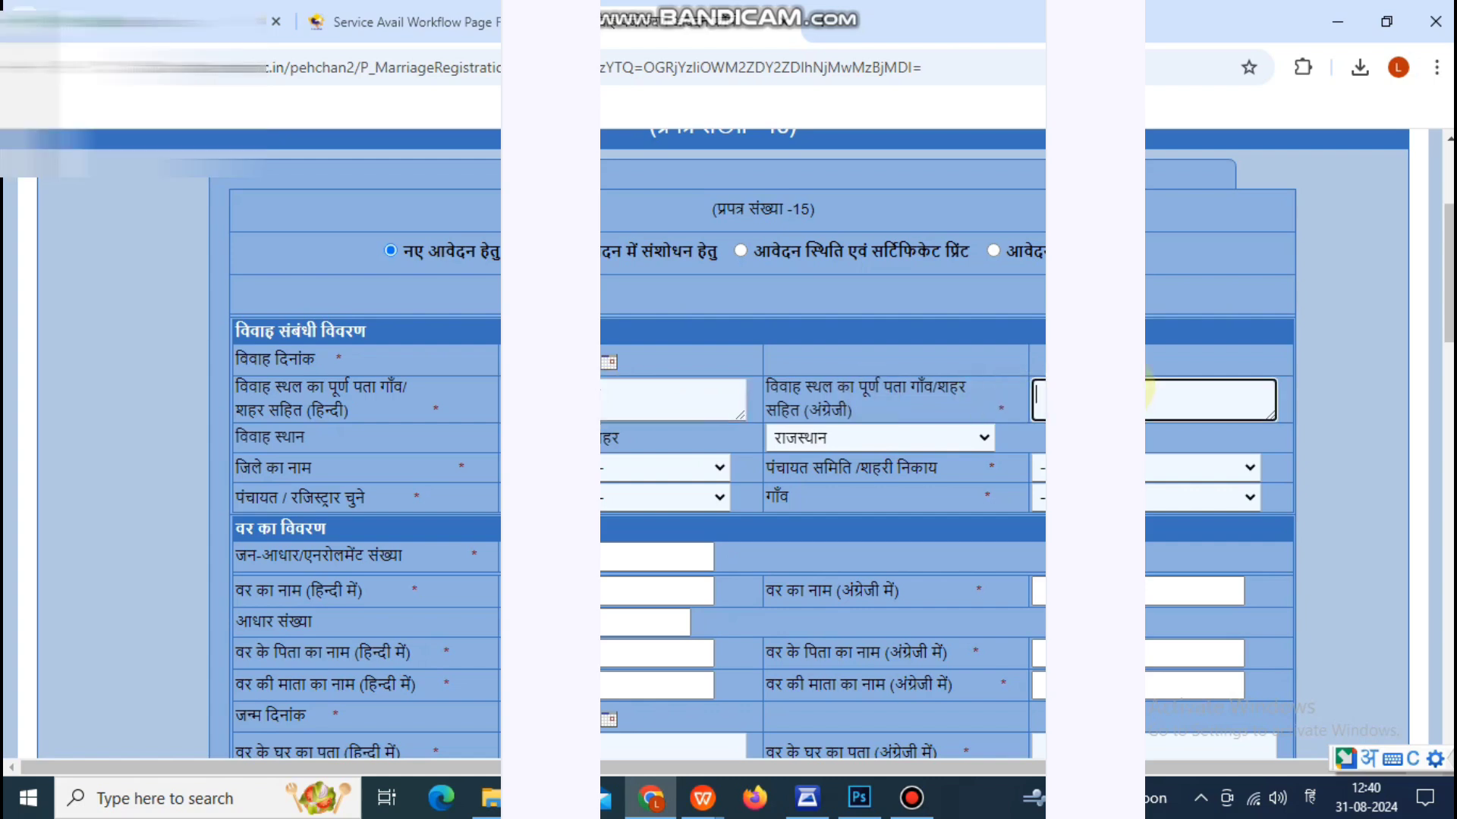
{"action": "key", "text": "alt+shift"}
{"action": "type", "text": "ta"}
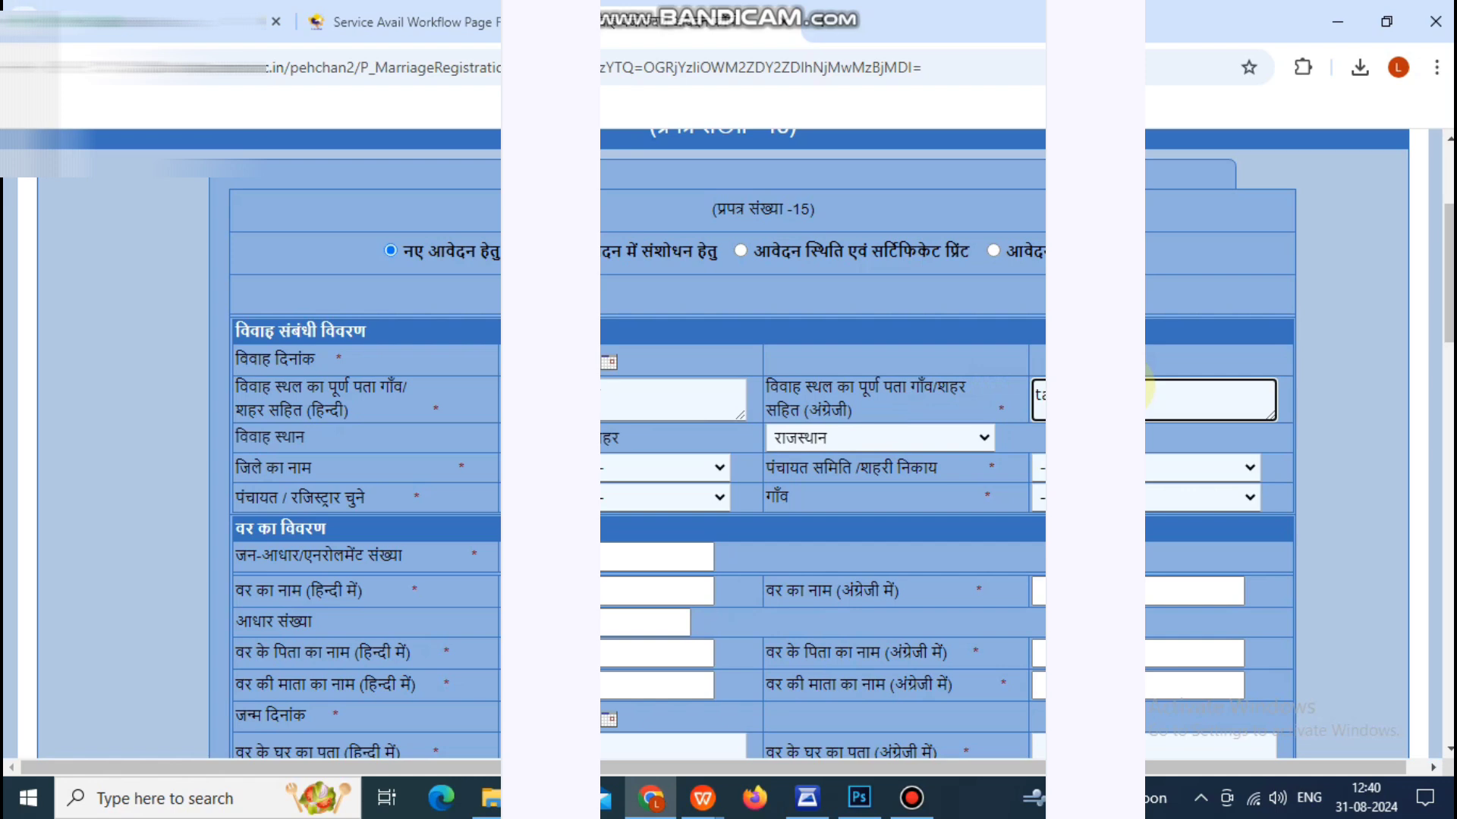
{"action": "type", "text": "…s"}
Select the district of the marriage place.
{"action": "left_click", "coordinate": [709, 469]}
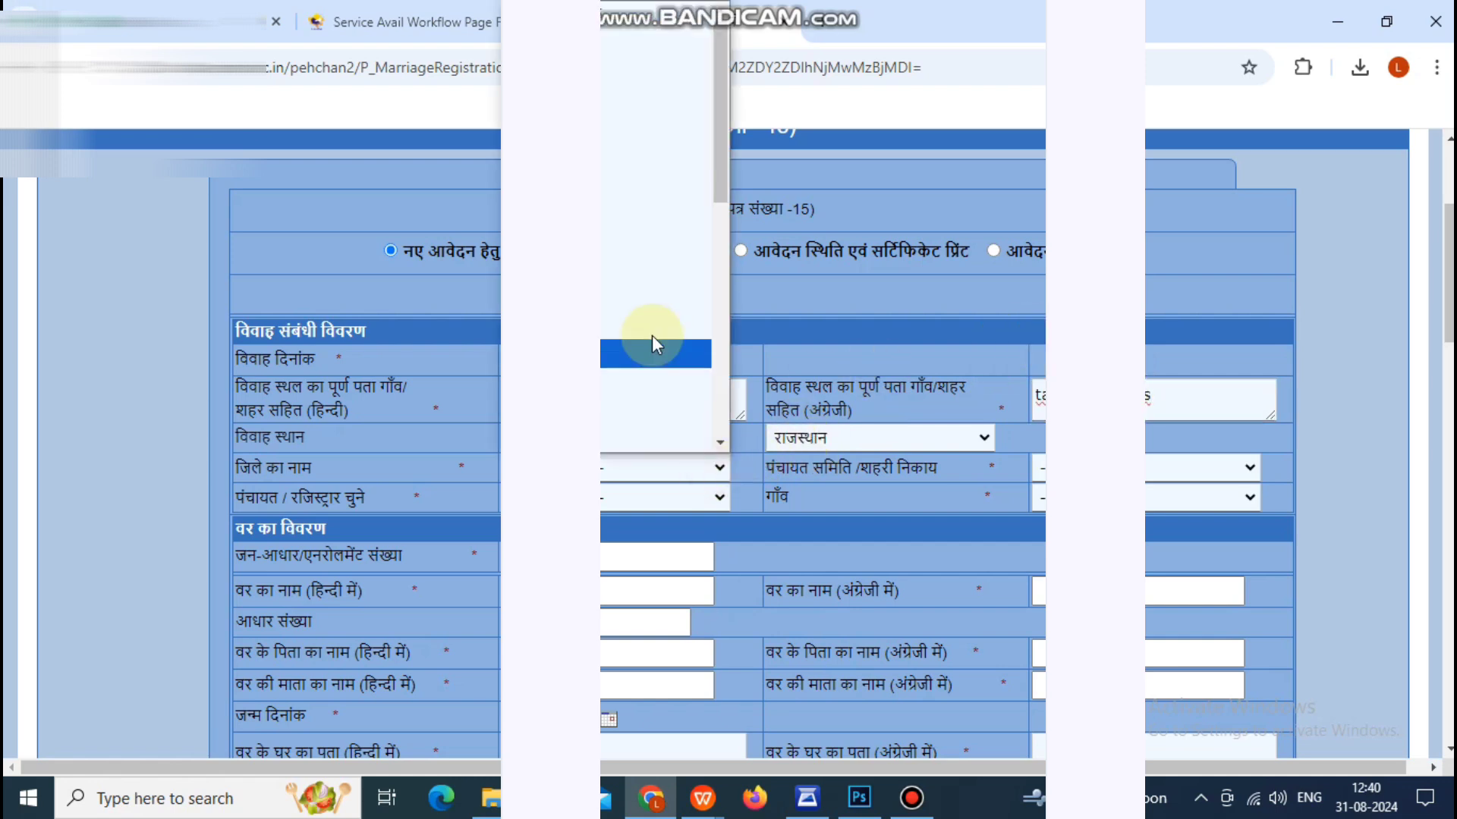
{"action": "scroll", "coordinate": [652, 335], "scroll_direction": "down", "scroll_amount": 5}
{"action": "left_click", "coordinate": [606, 302]}
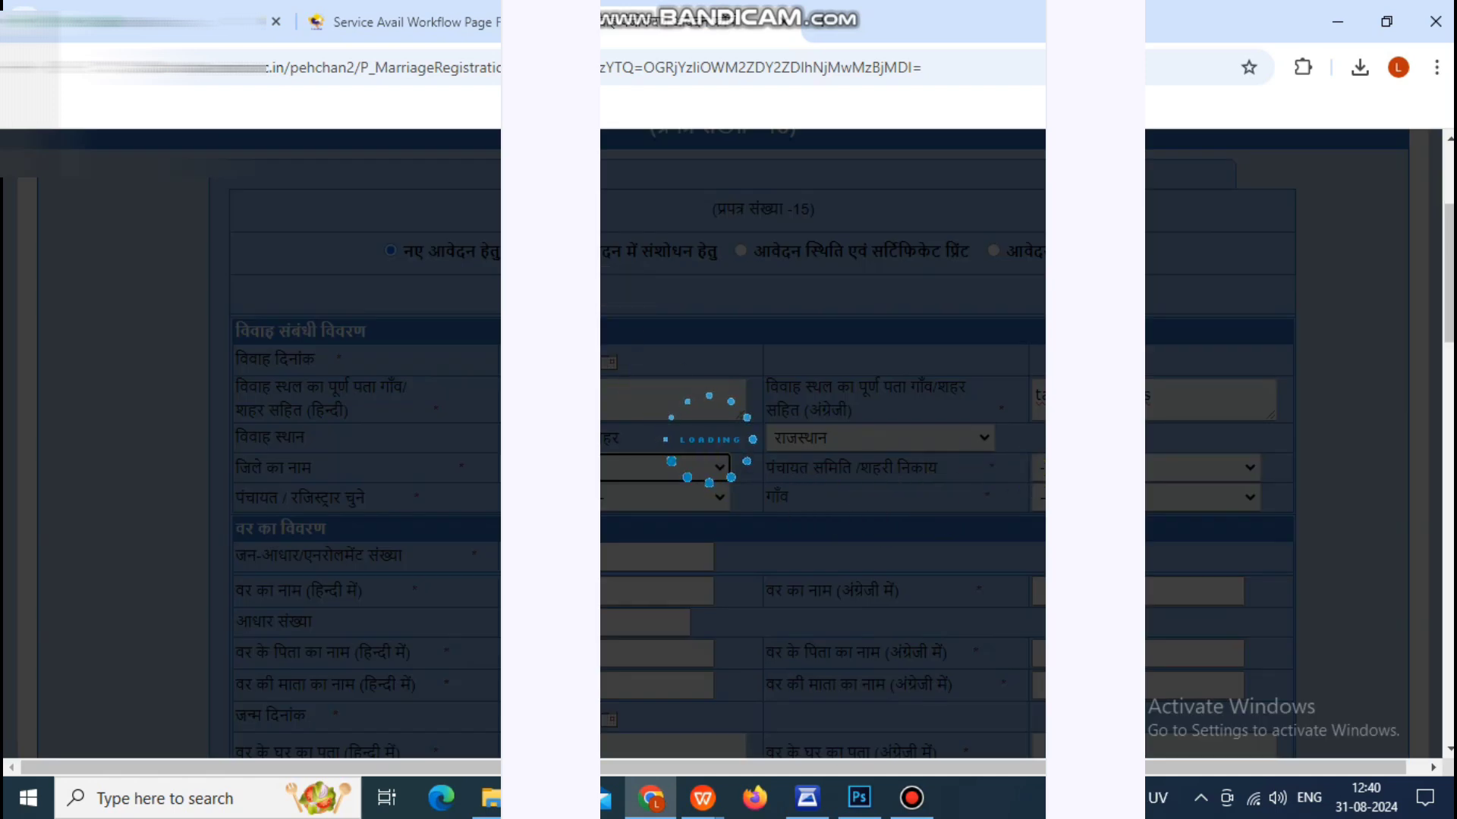
{"action": "scroll", "coordinate": [729, 448], "scroll_direction": "down", "scroll_amount": 1}
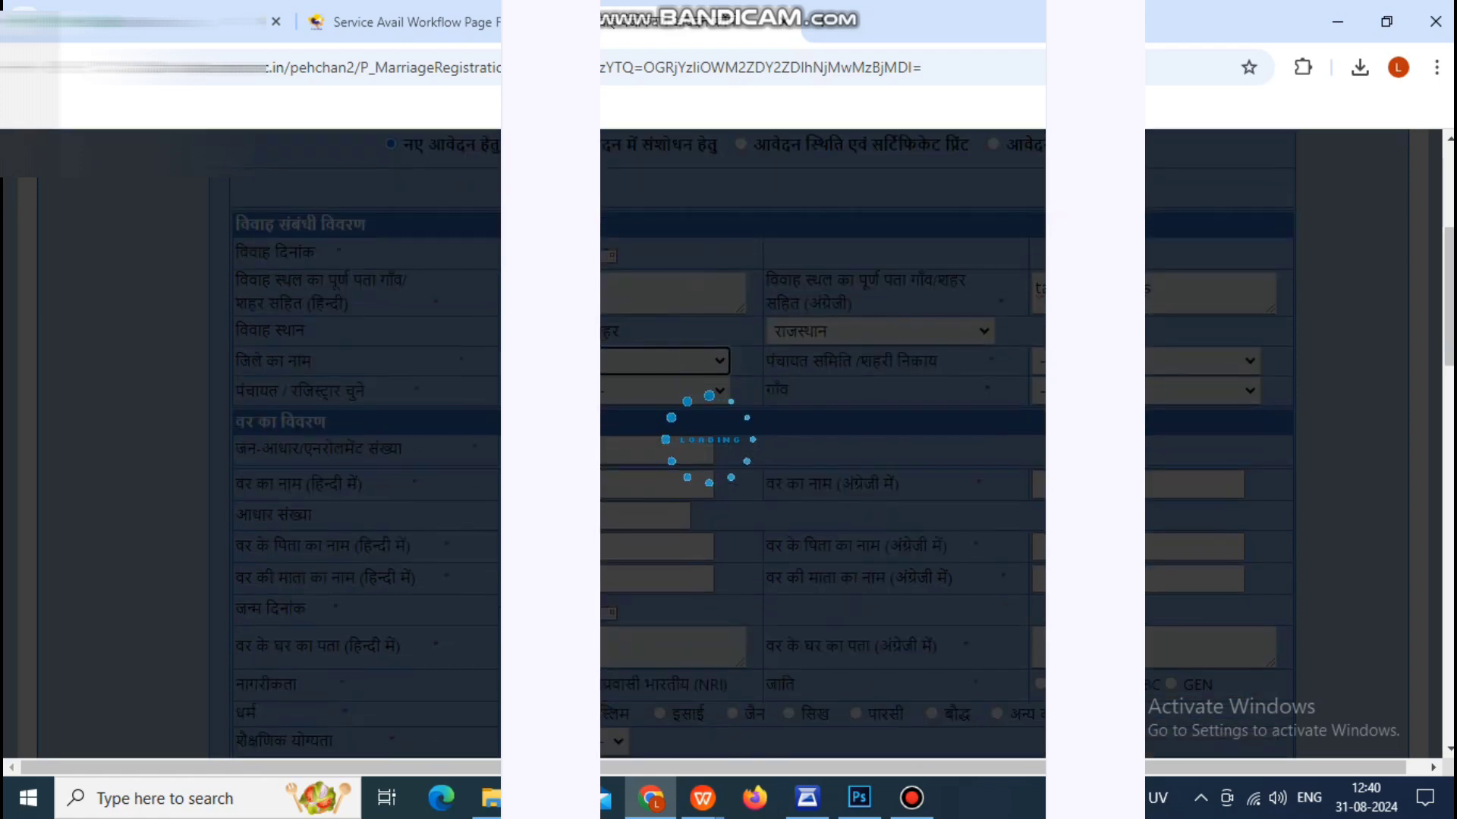
{"action": "left_click", "coordinate": [769, 6]}
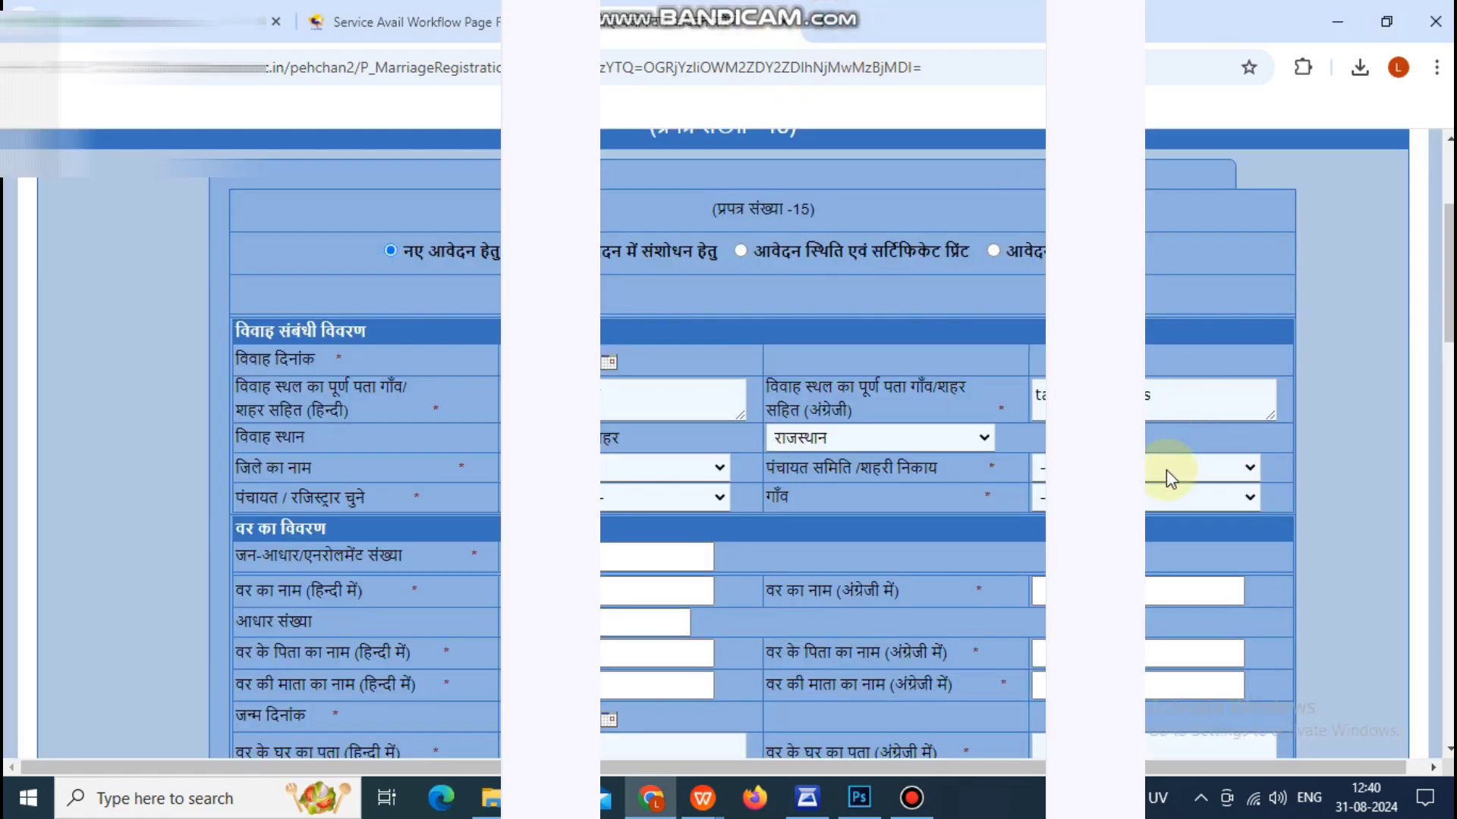
Choose the venue's panchayat samiti, panchayat/registrar and village from their dropdowns.
{"action": "left_click", "coordinate": [1161, 468]}
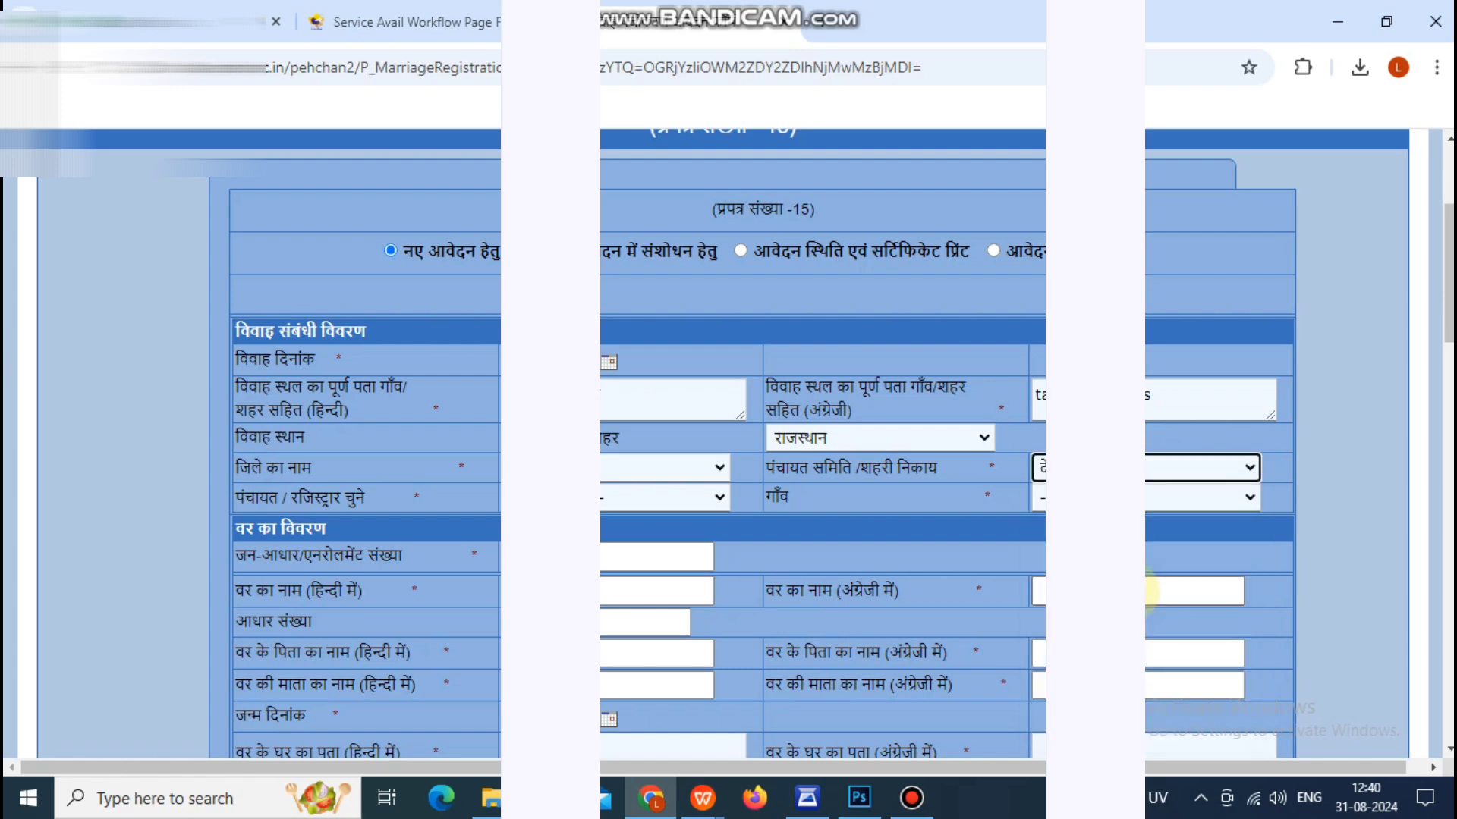
{"action": "left_click", "coordinate": [1161, 583]}
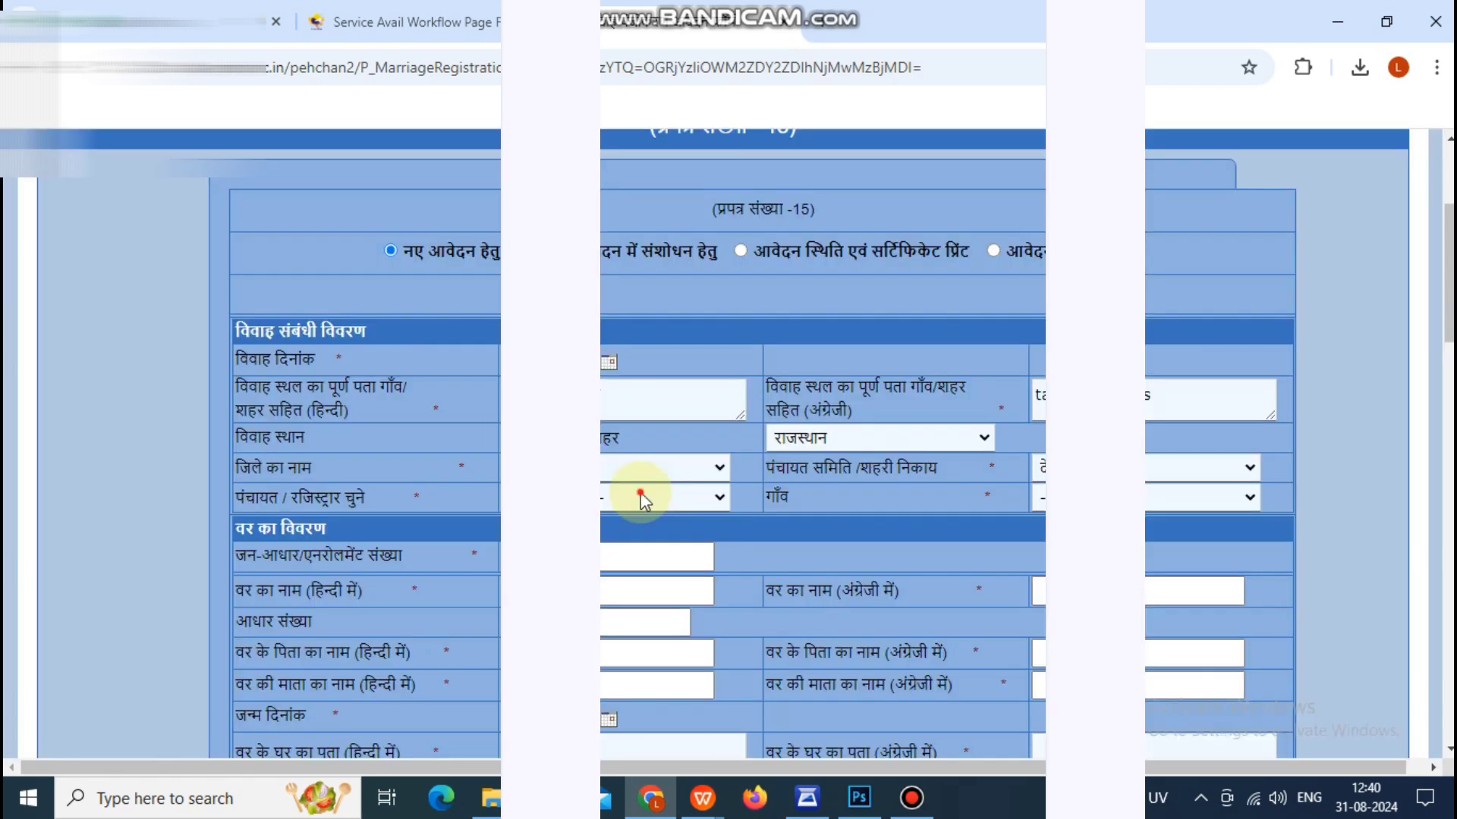
{"action": "left_click", "coordinate": [639, 492]}
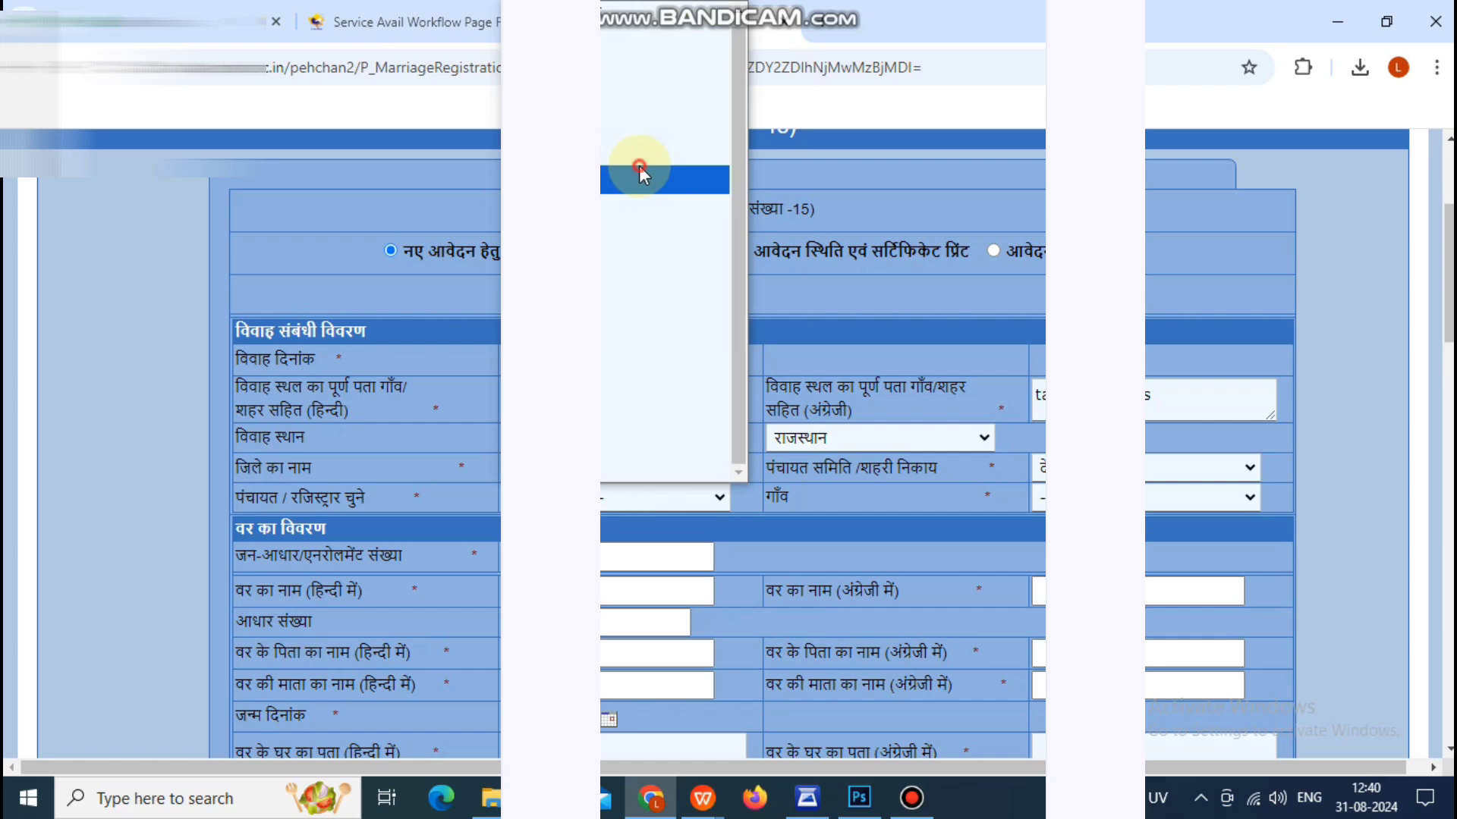
{"action": "left_click", "coordinate": [639, 169]}
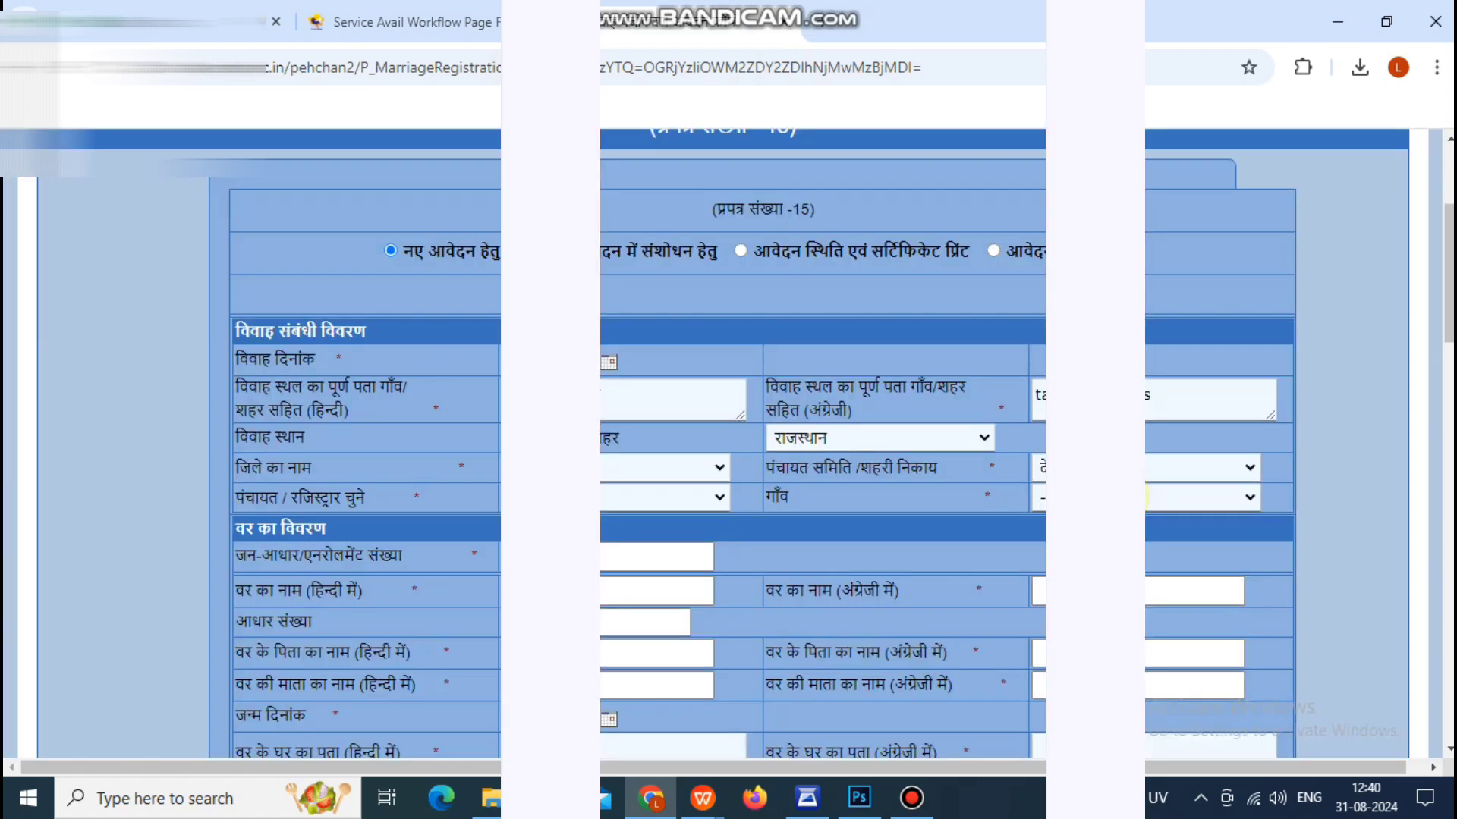
{"action": "left_click", "coordinate": [1134, 497]}
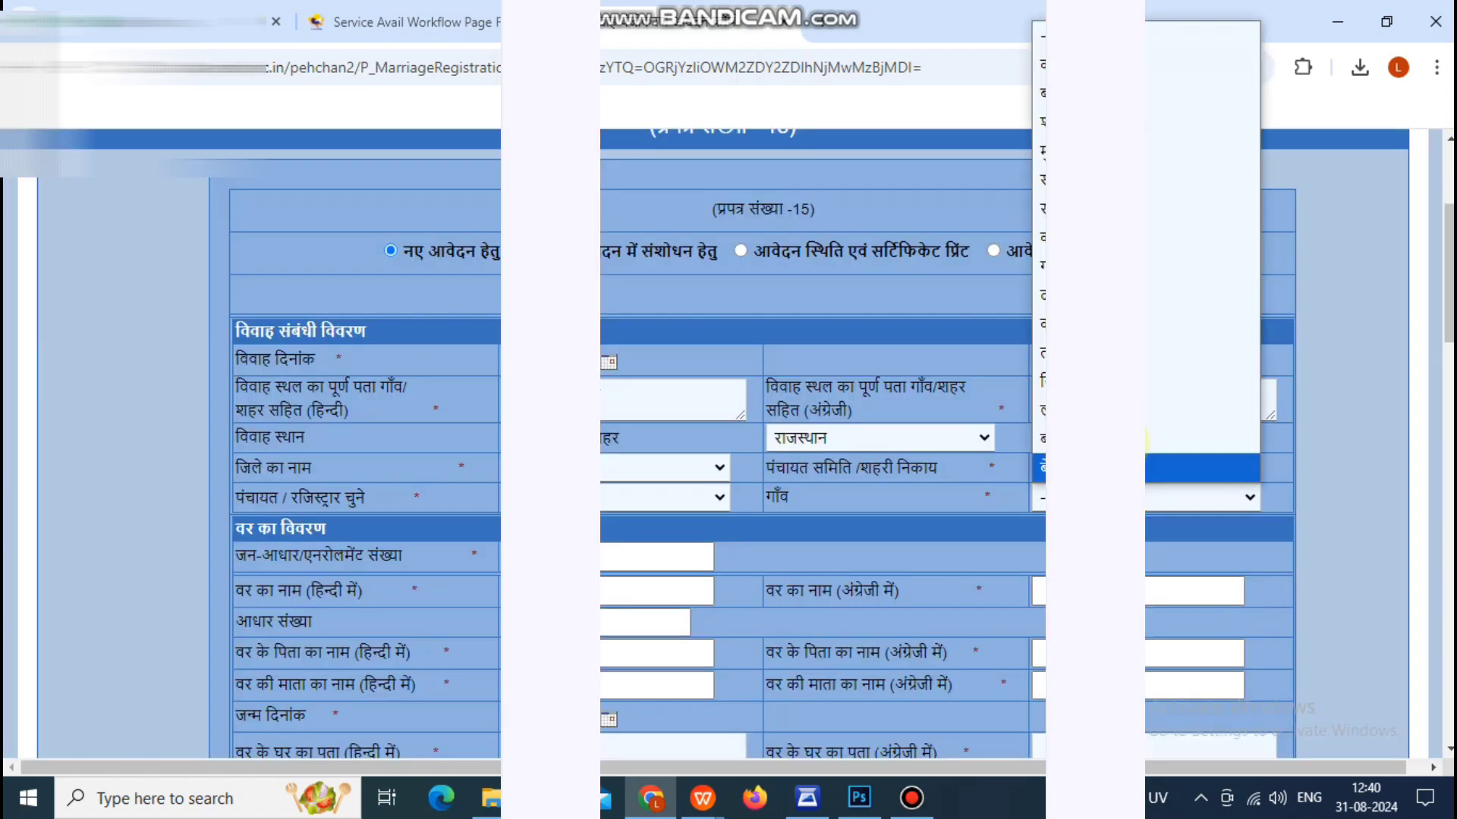
{"action": "scroll", "coordinate": [1134, 349], "scroll_direction": "down", "scroll_amount": 2}
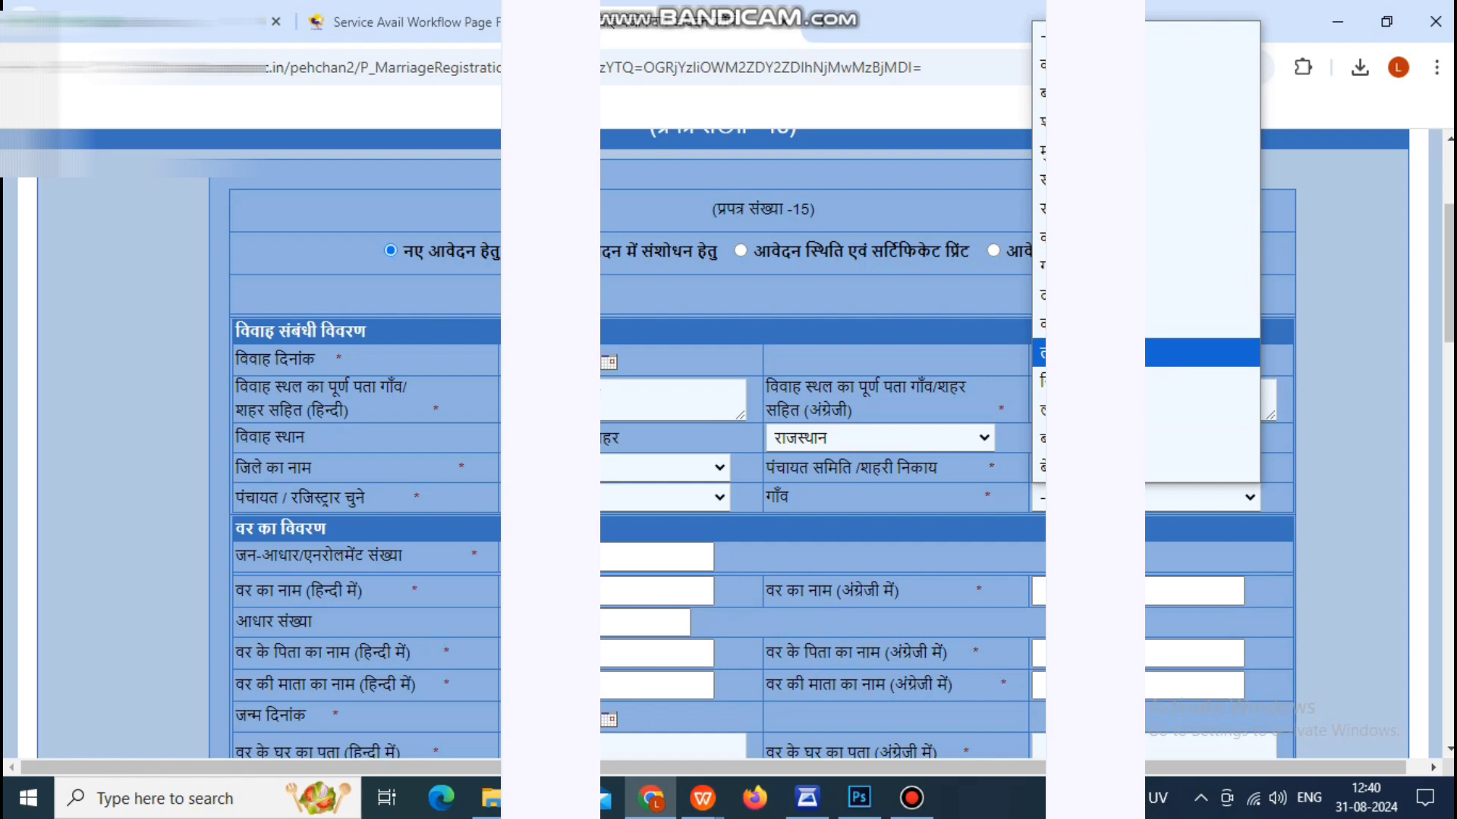
{"action": "left_click", "coordinate": [1202, 353]}
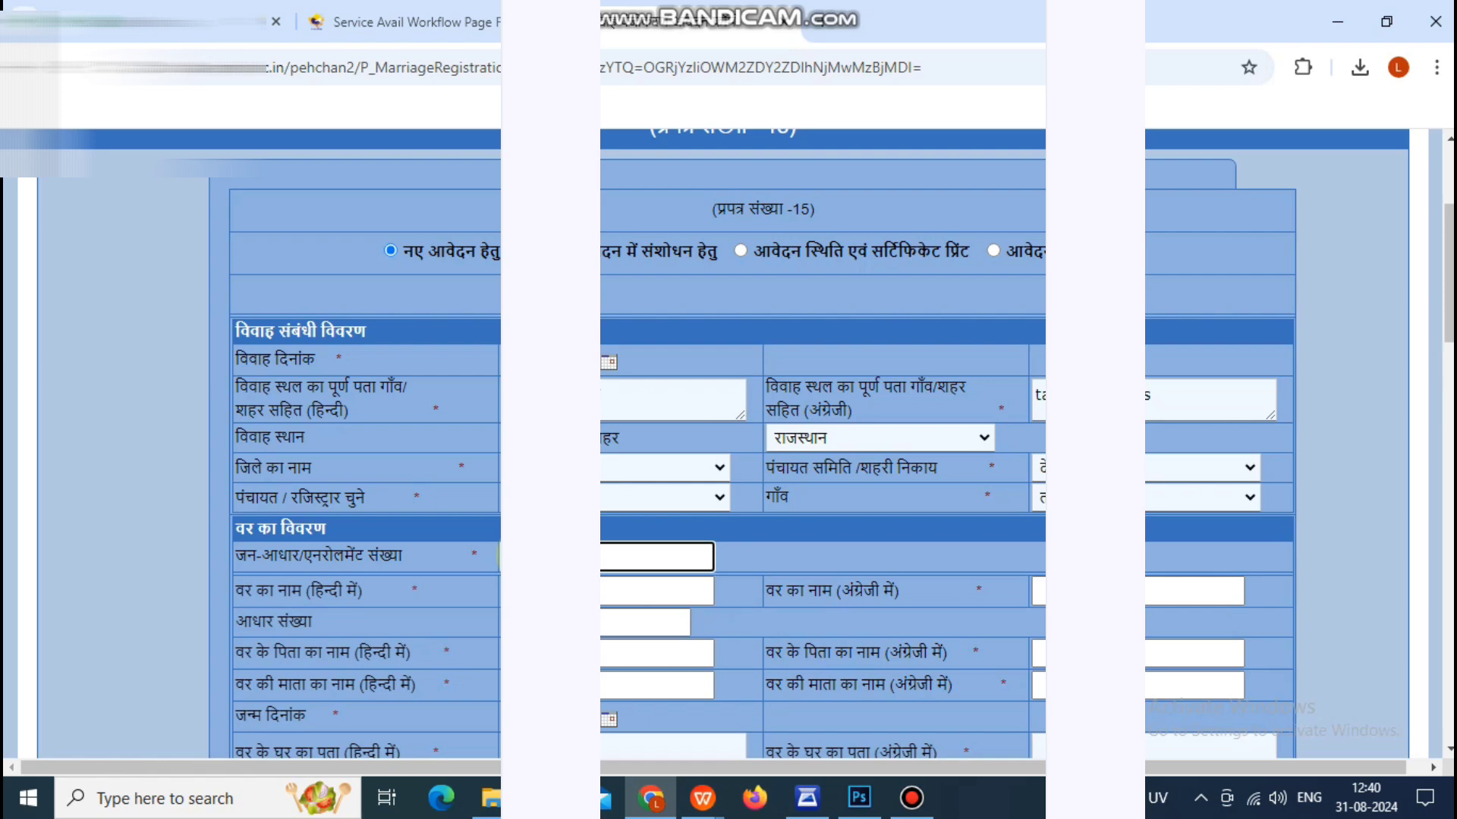
Fetch the Jan-Aadhaar family members and select the groom from the list.
{"action": "left_click", "coordinate": [881, 588]}
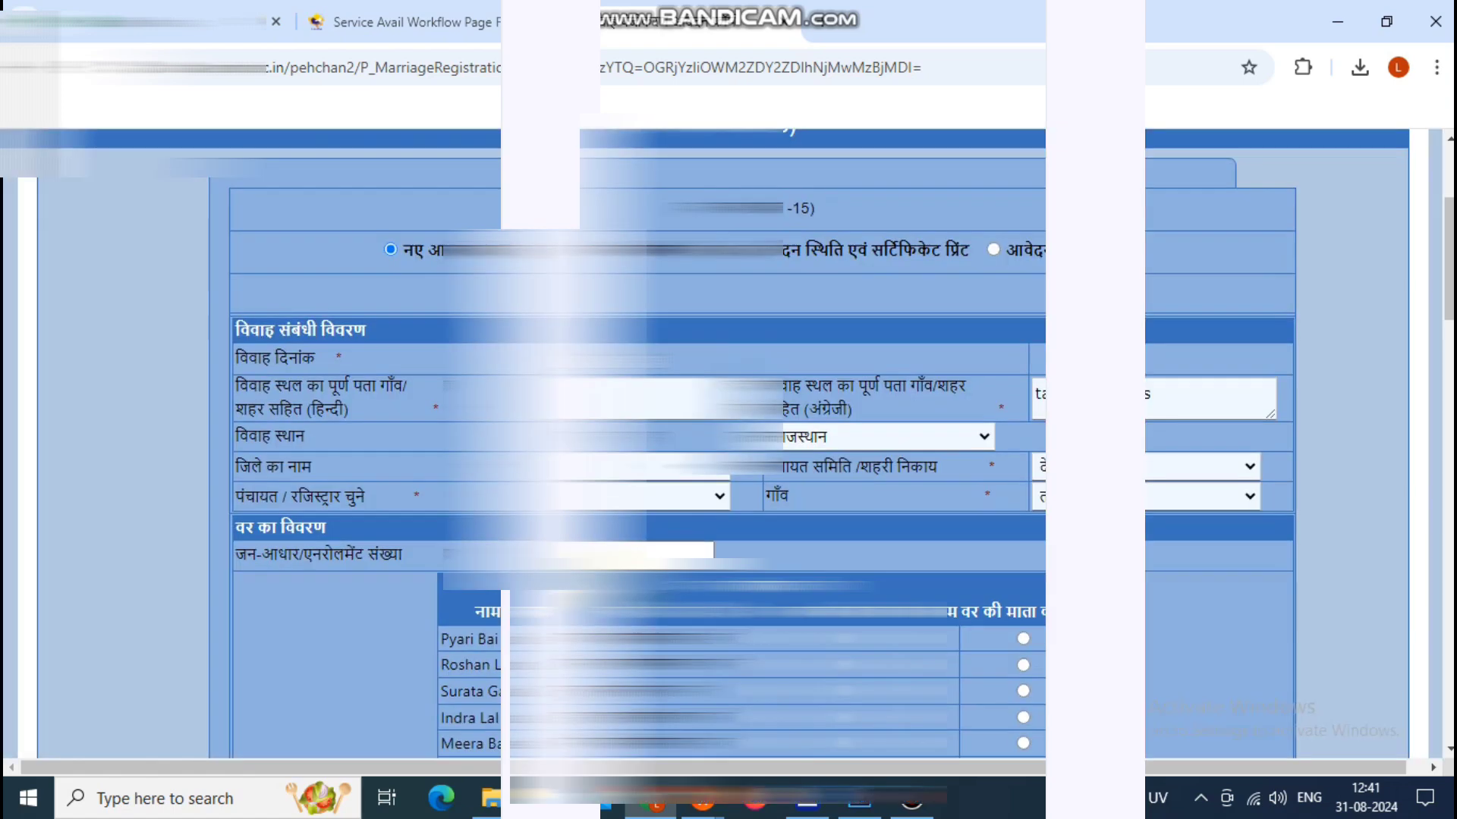
{"action": "scroll", "coordinate": [649, 523], "scroll_direction": "down", "scroll_amount": 4}
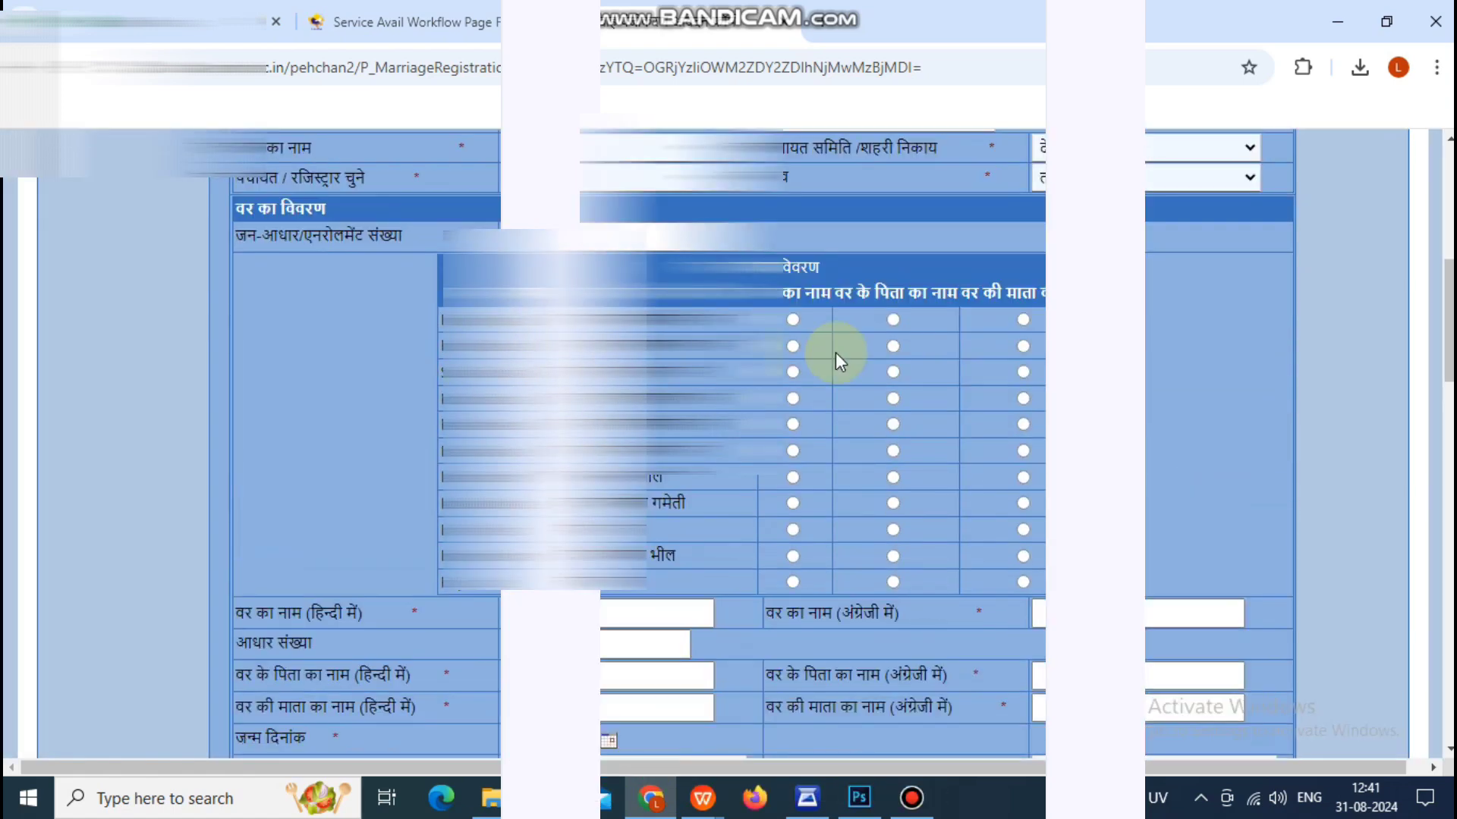
{"action": "left_click", "coordinate": [792, 346]}
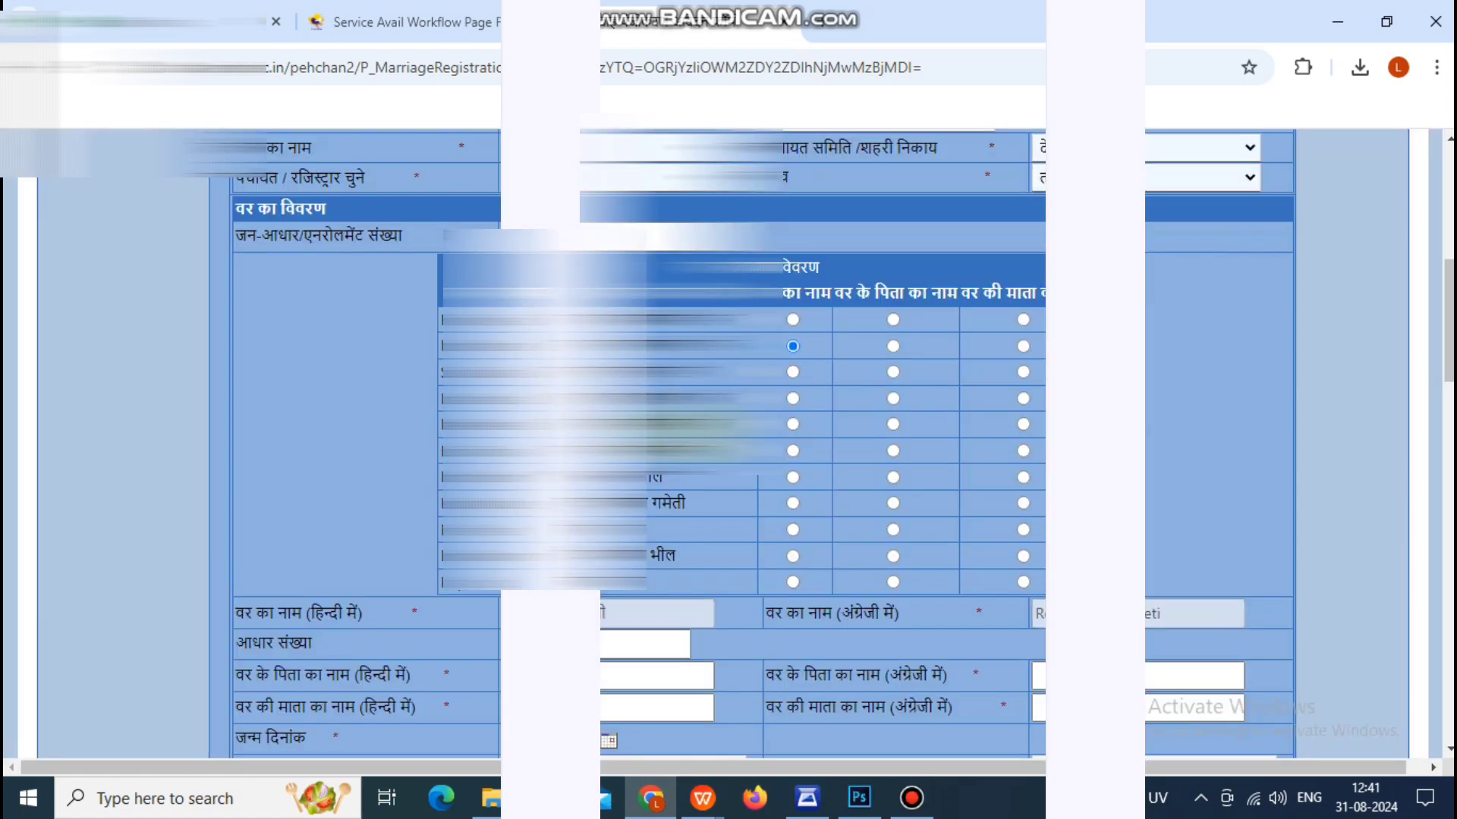
{"action": "scroll", "coordinate": [819, 444], "scroll_direction": "down", "scroll_amount": 2}
Enter the groom's Aadhaar number and let it validate.
{"action": "left_click", "coordinate": [612, 536]}
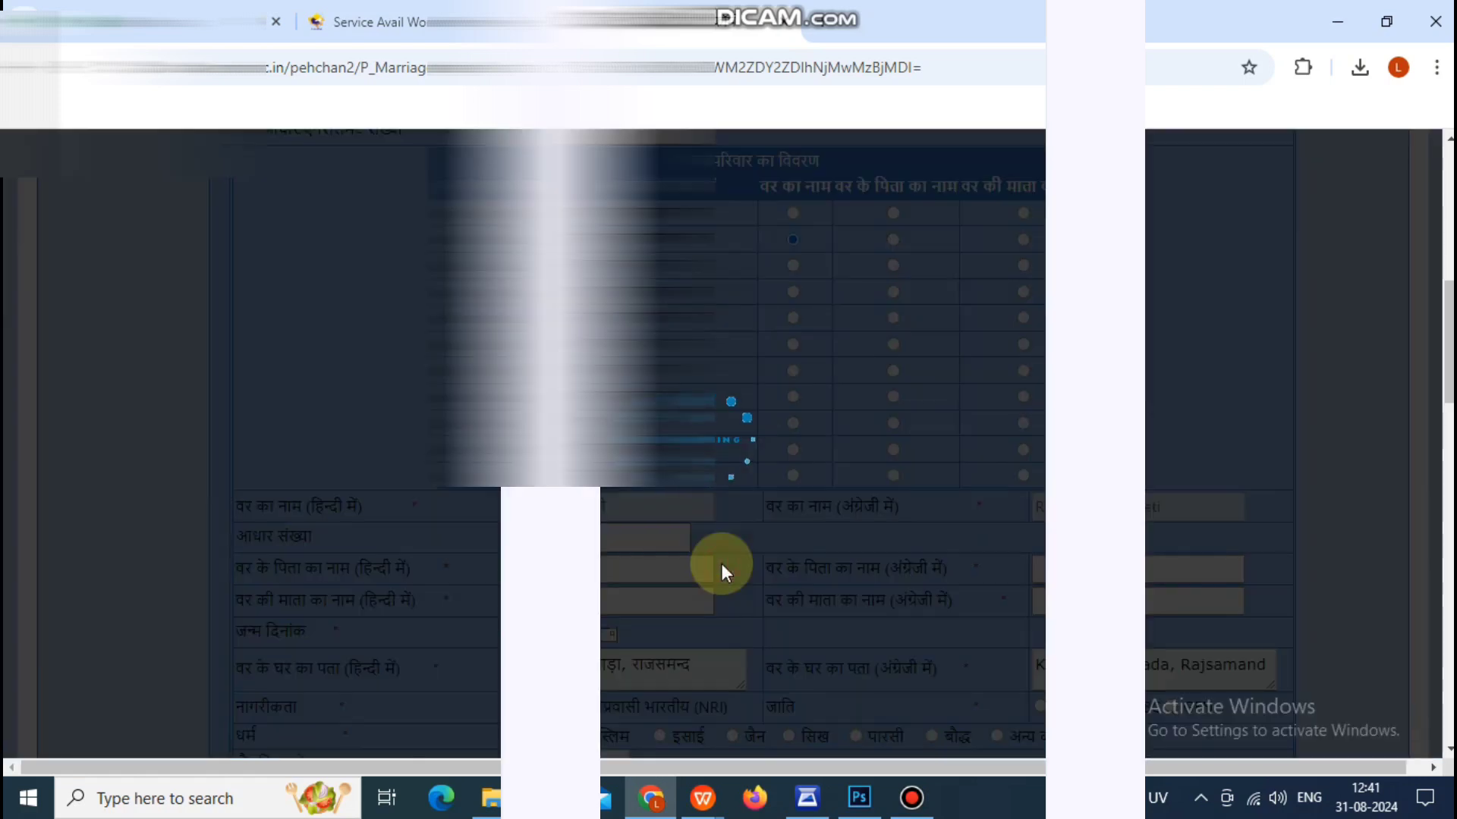
{"action": "left_click", "coordinate": [721, 563]}
{"action": "scroll", "coordinate": [725, 558], "scroll_direction": "down", "scroll_amount": 1}
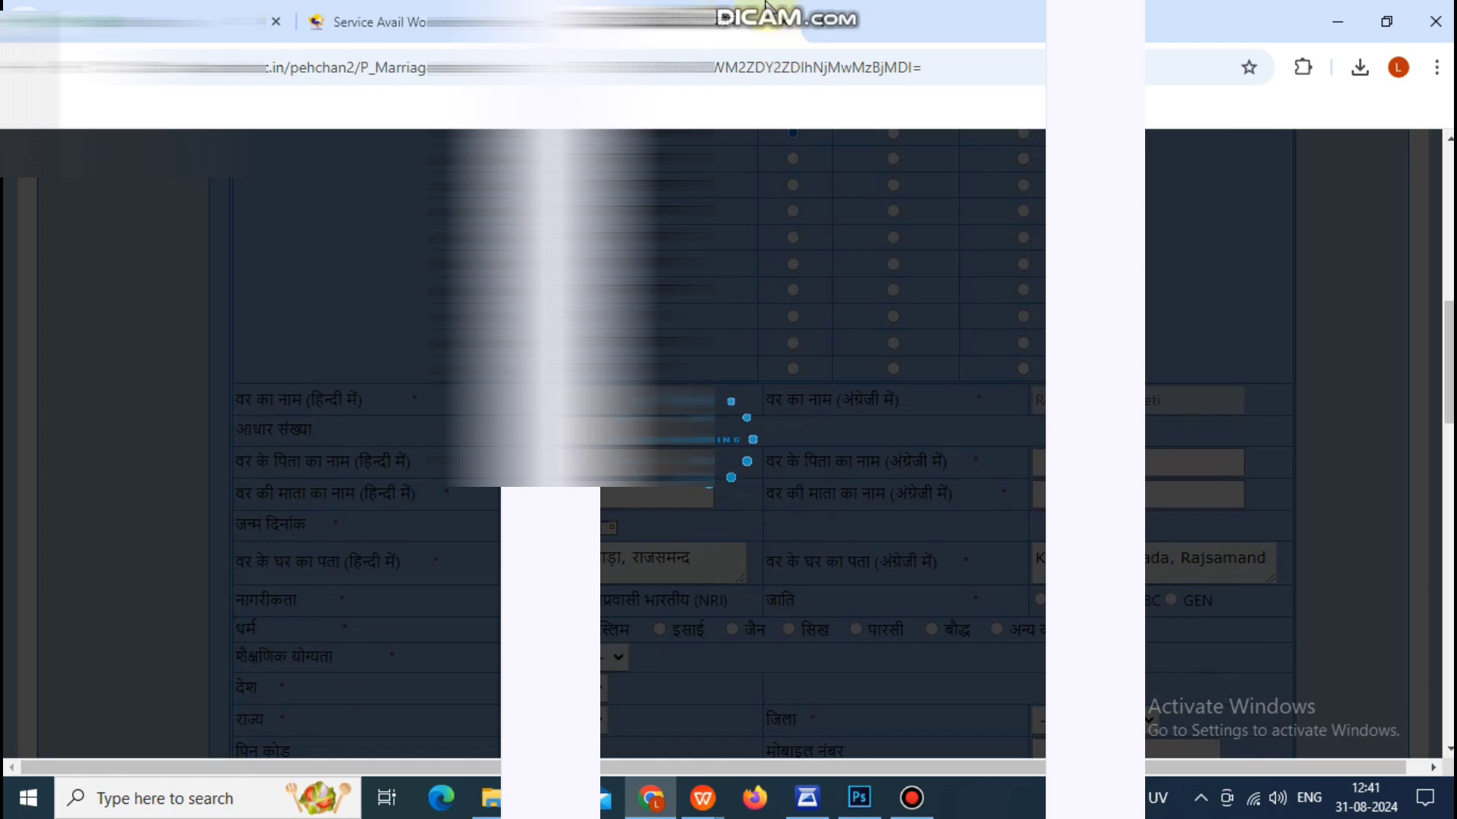
{"action": "mouse_move", "coordinate": [768, 6]}
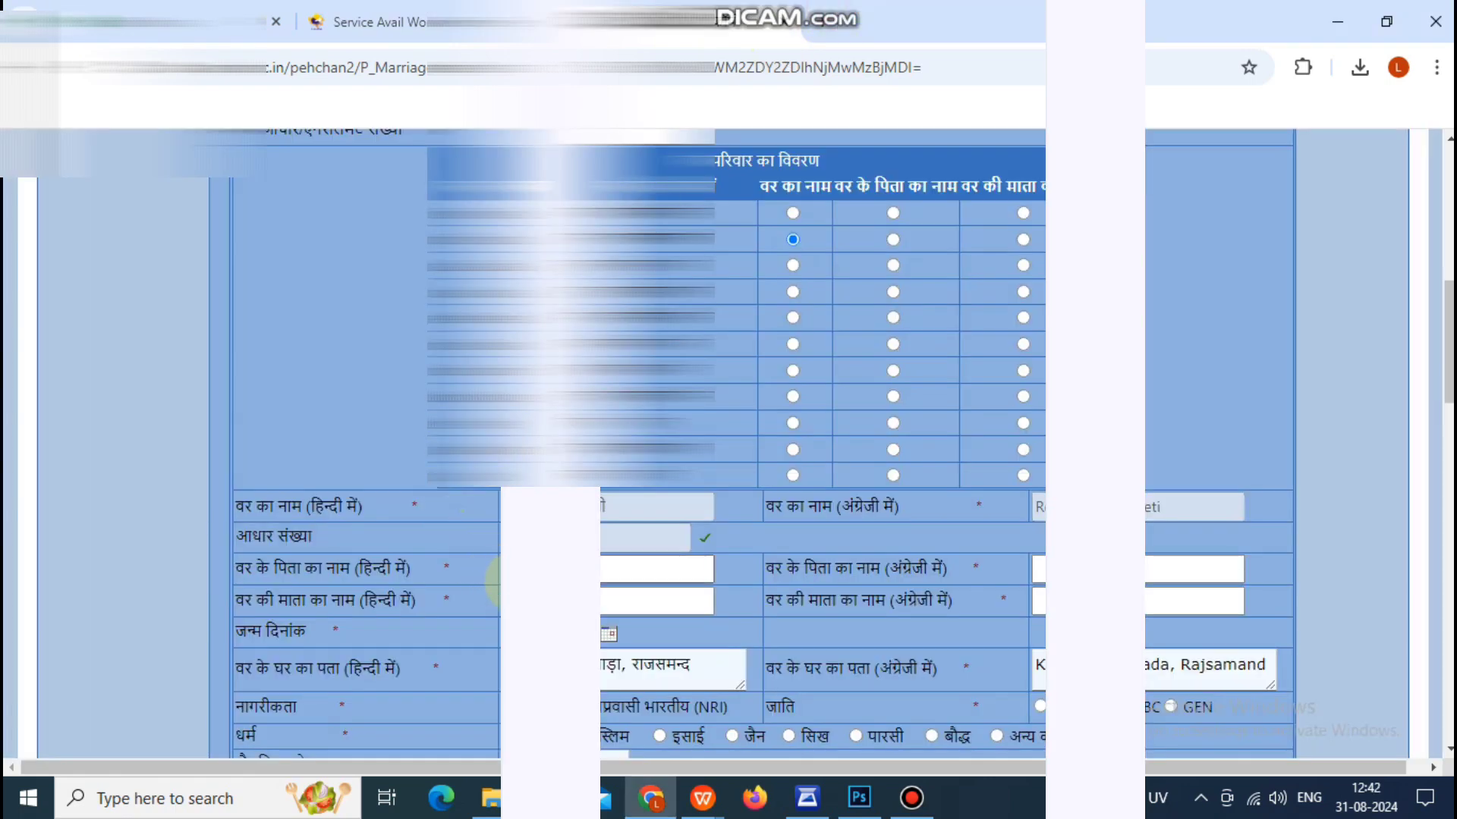
{"action": "left_click", "coordinate": [516, 571]}
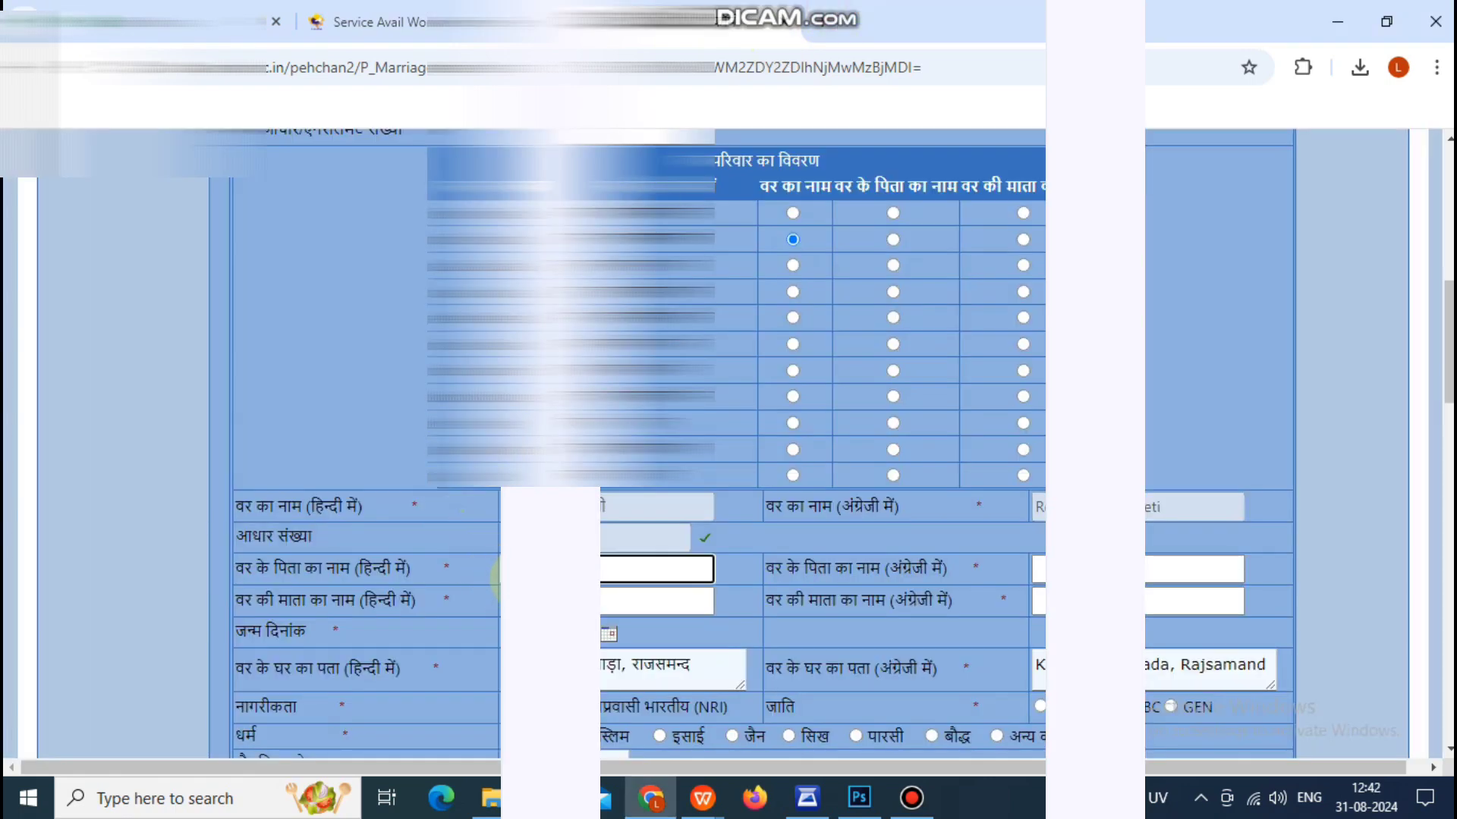
Enter the groom's father's and mother's names in Hindi and English.
{"action": "key", "text": "alt+shift"}
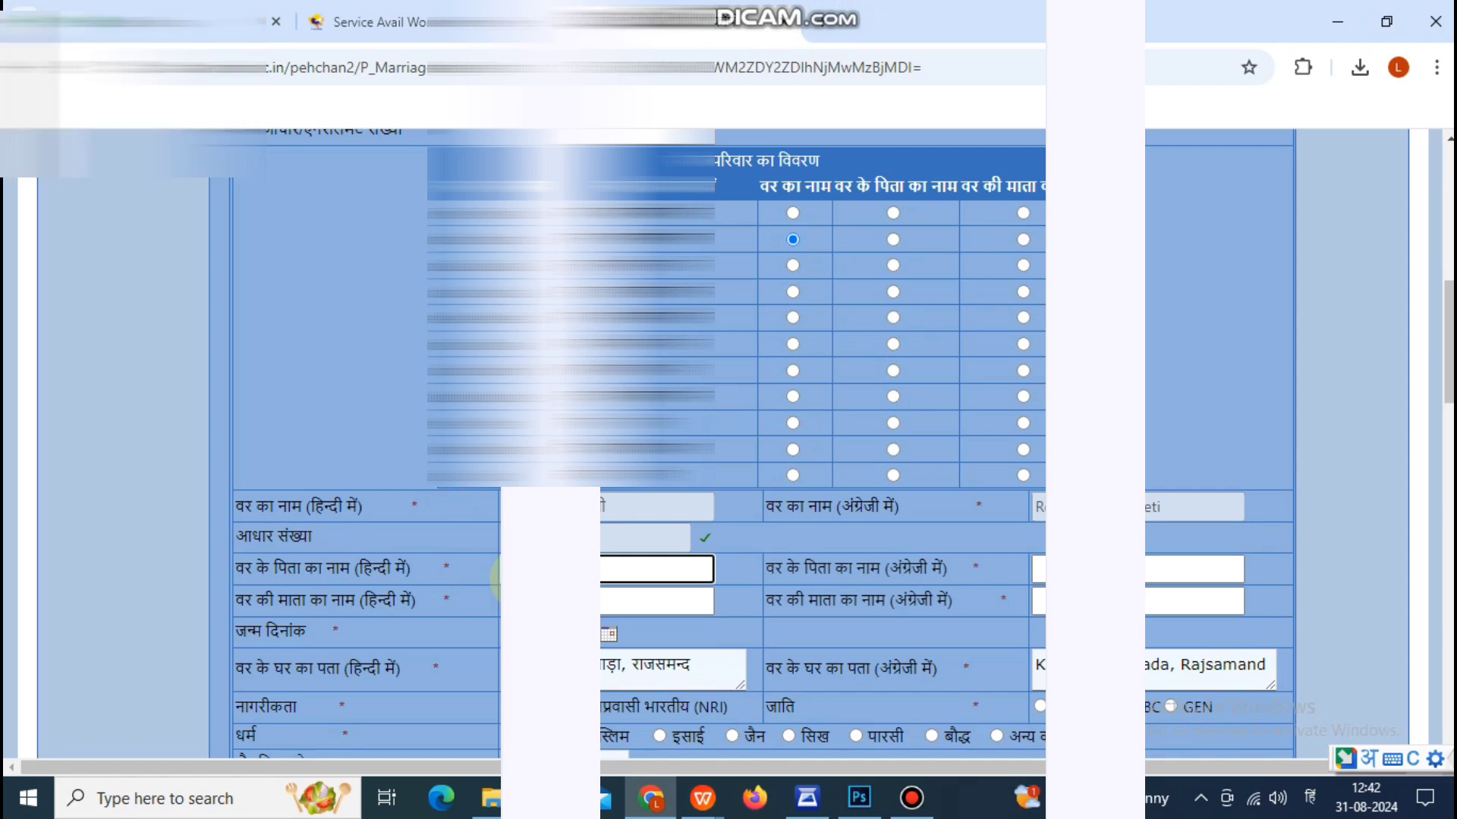
{"action": "left_click", "coordinate": [656, 601]}
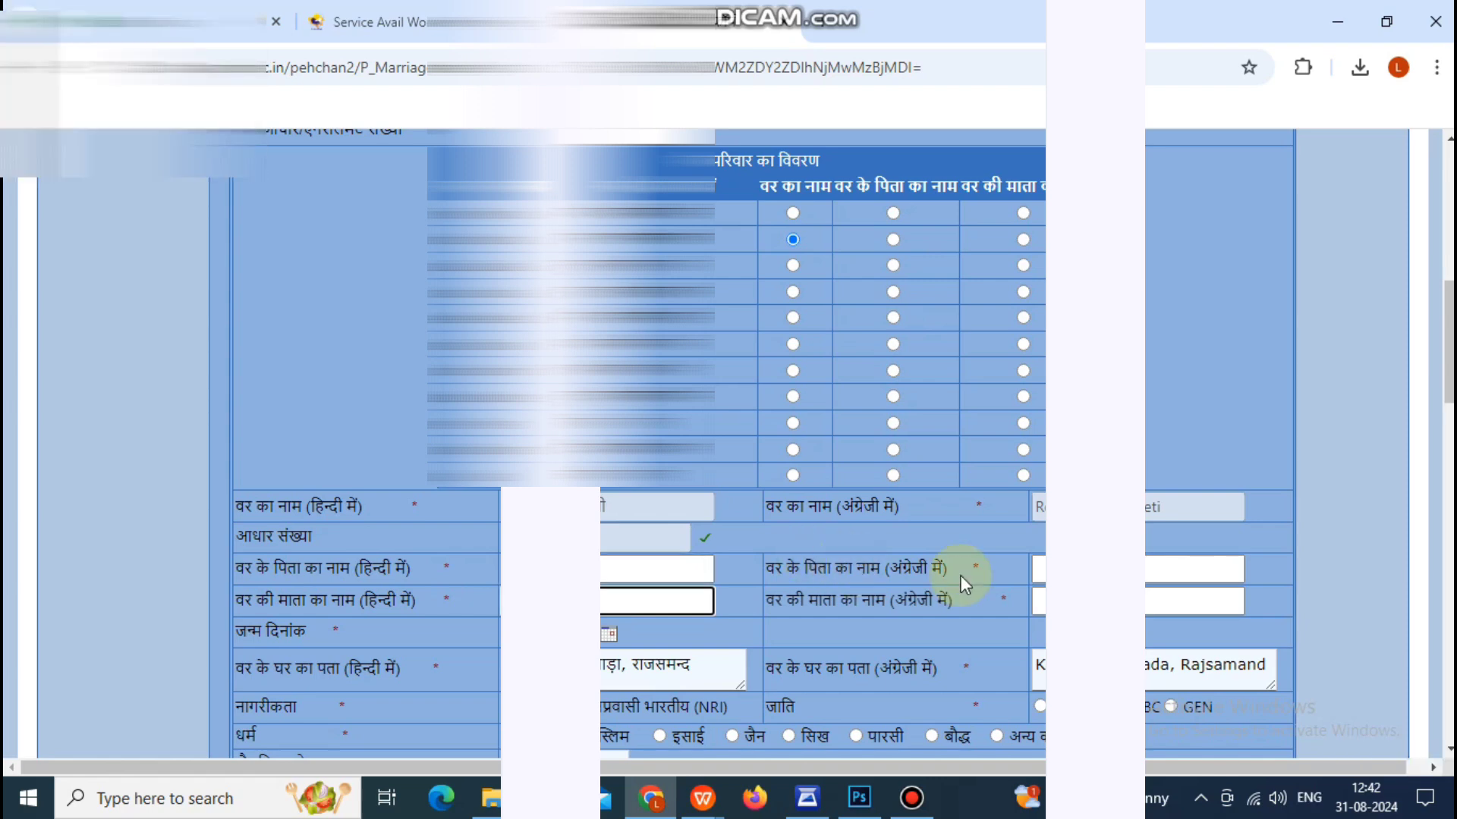
{"action": "left_click", "coordinate": [1077, 569]}
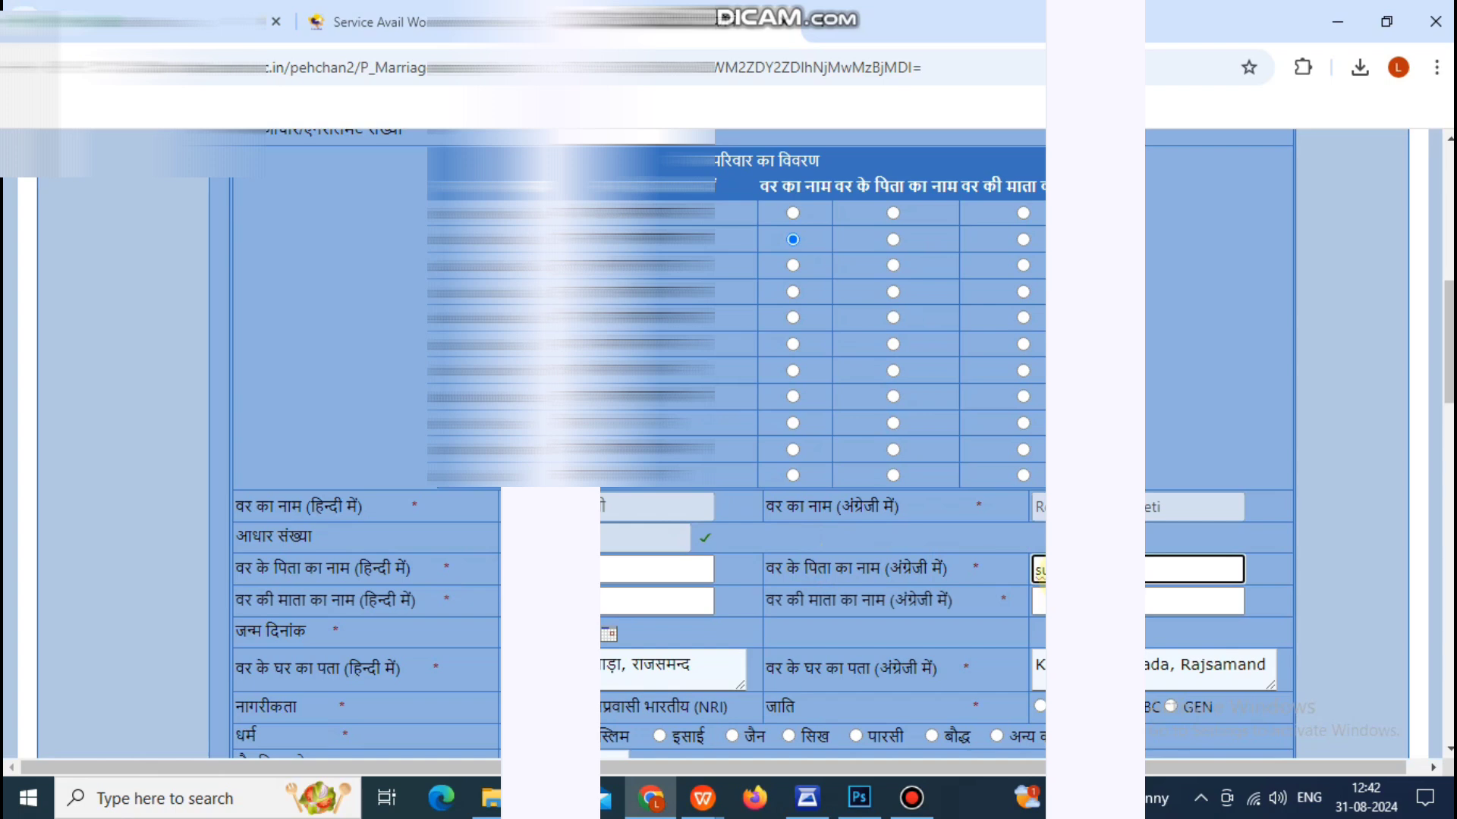
{"action": "left_click", "coordinate": [1147, 601]}
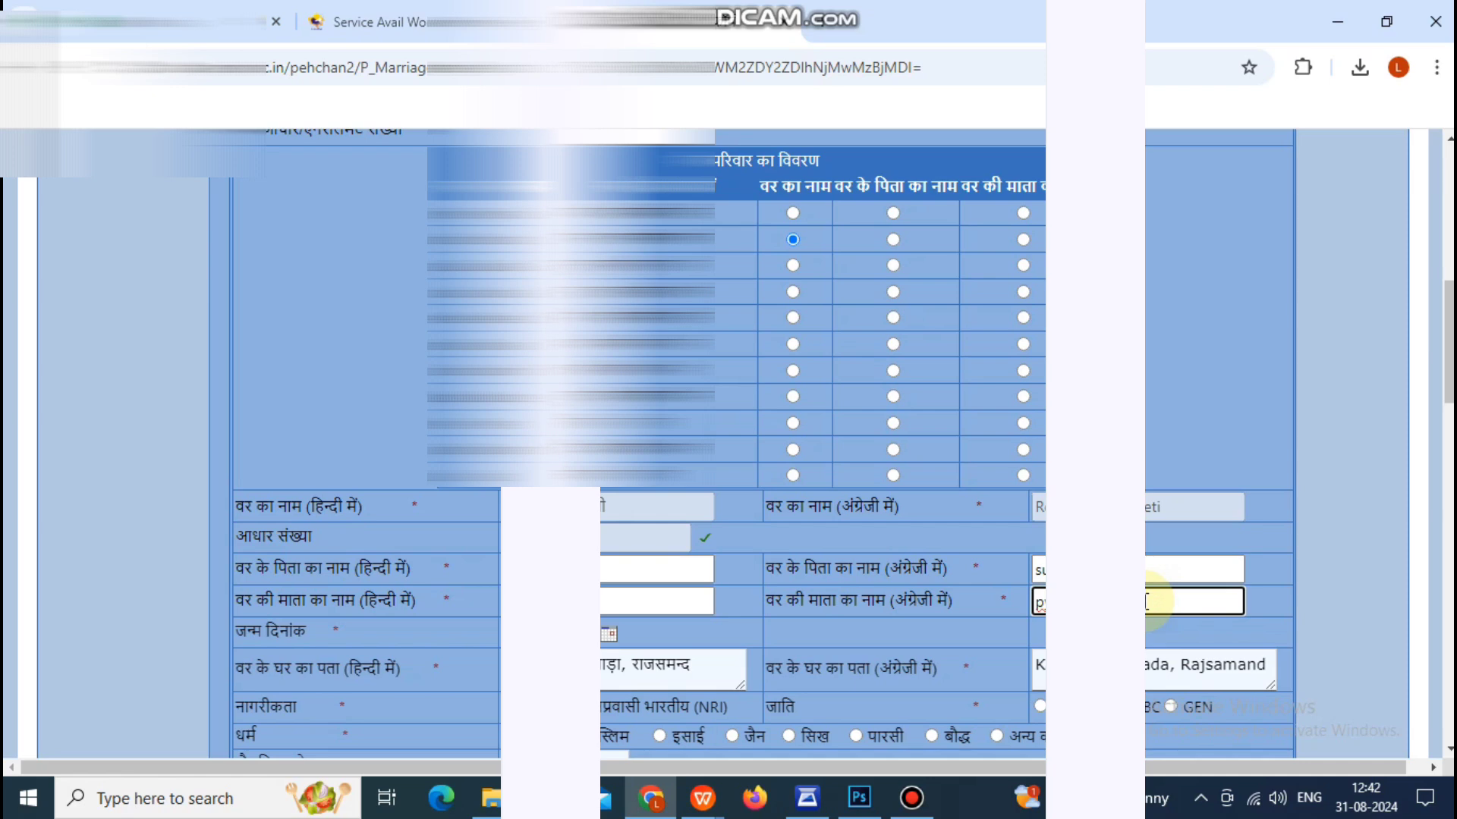
Set the groom's date of birth to a day in March 2002.
{"action": "left_click", "coordinate": [609, 634]}
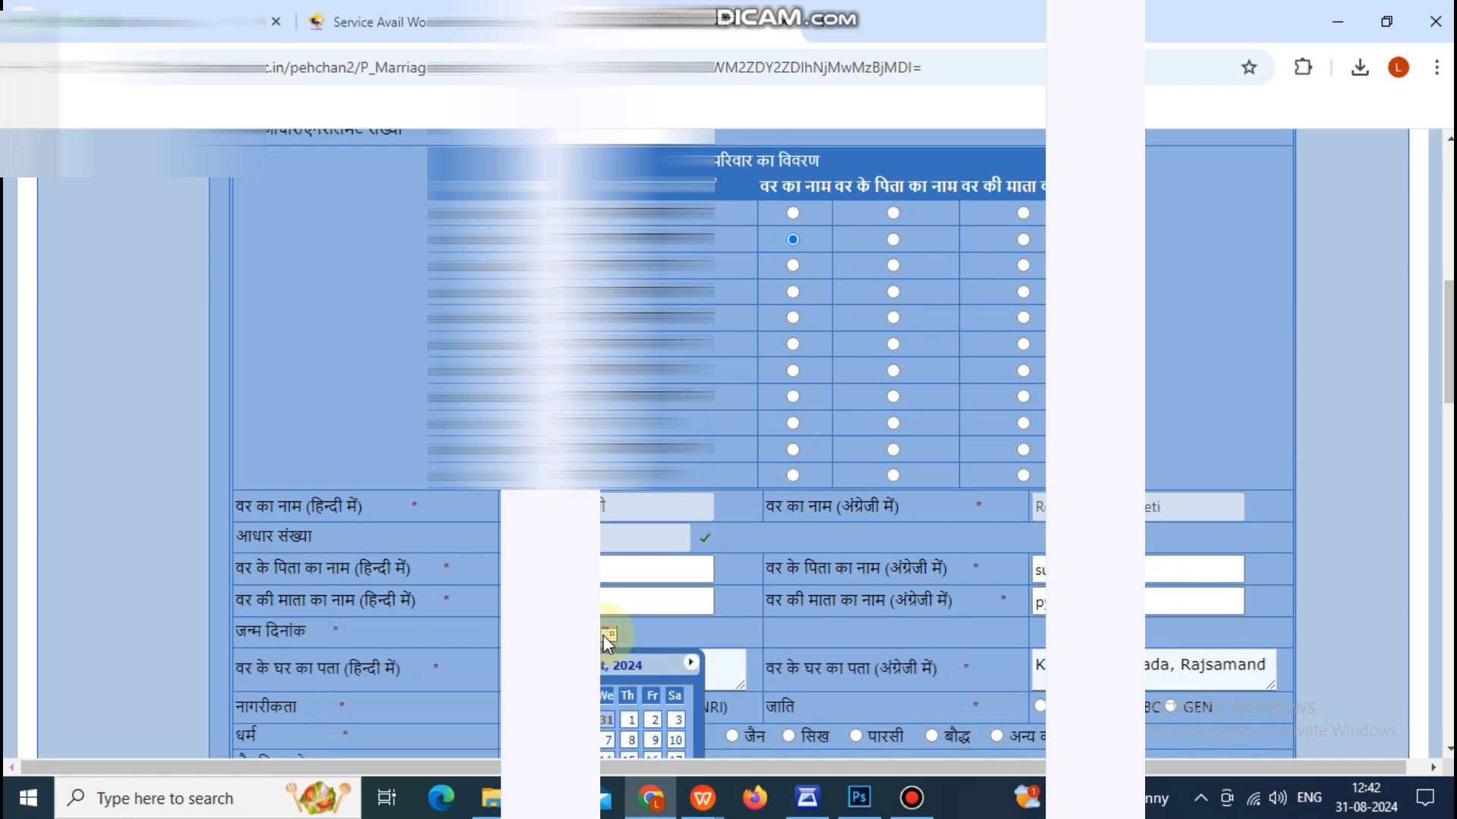
{"action": "scroll", "coordinate": [608, 641], "scroll_direction": "down", "scroll_amount": 2}
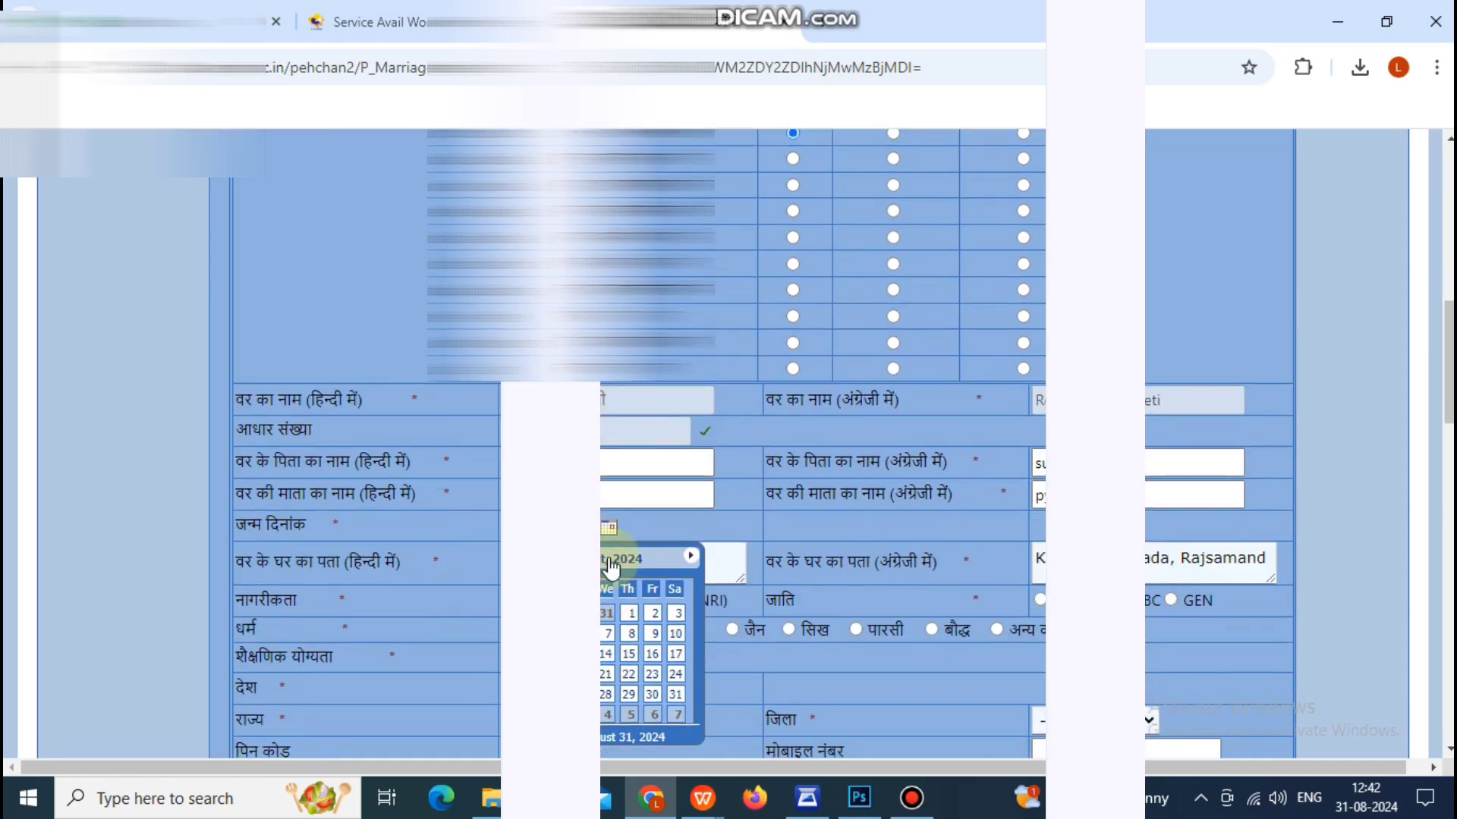
{"action": "left_click", "coordinate": [611, 562]}
{"action": "left_click", "coordinate": [614, 559]}
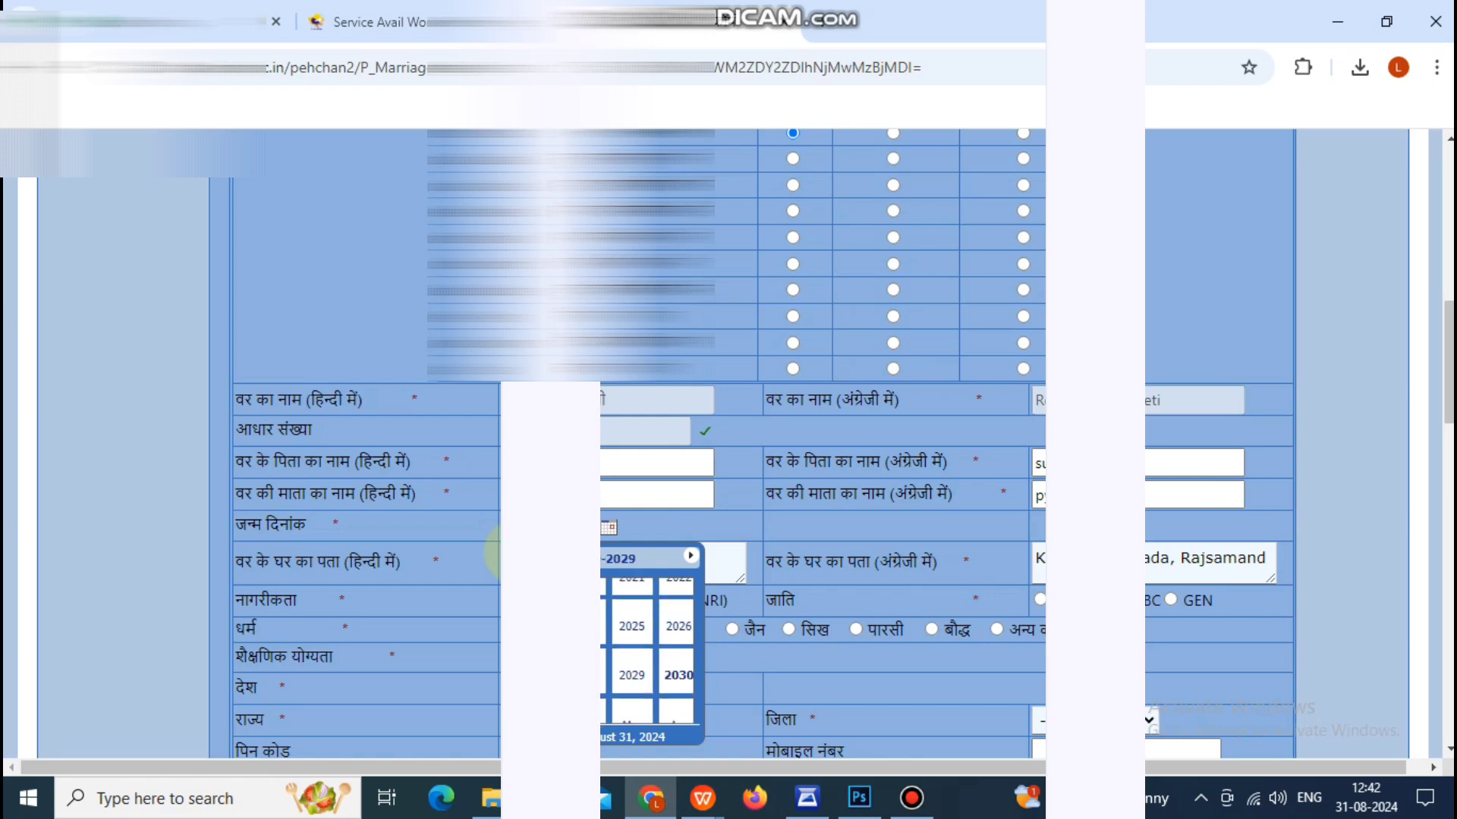
{"action": "left_click", "coordinate": [508, 556]}
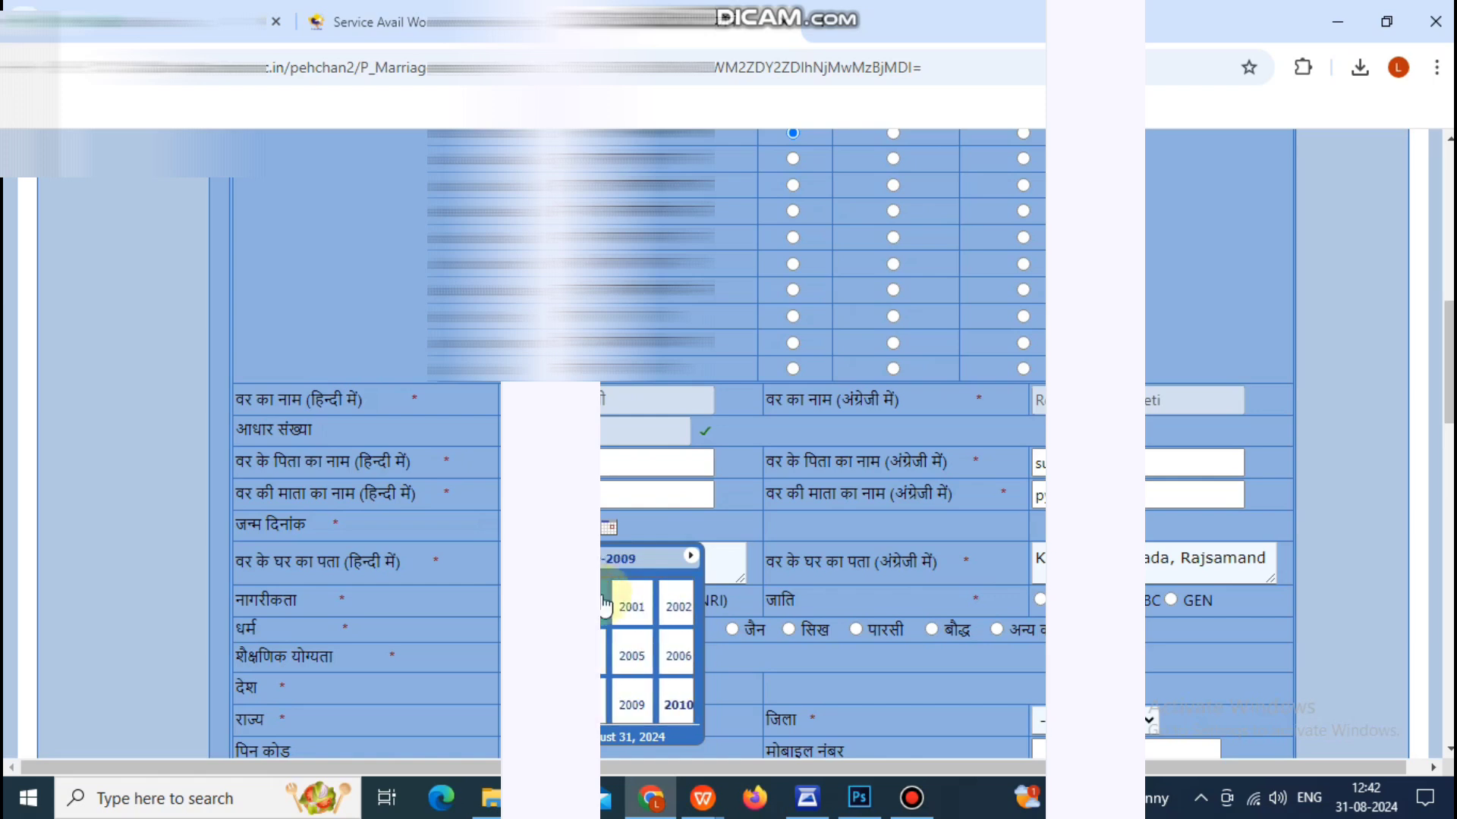
{"action": "left_click", "coordinate": [679, 607]}
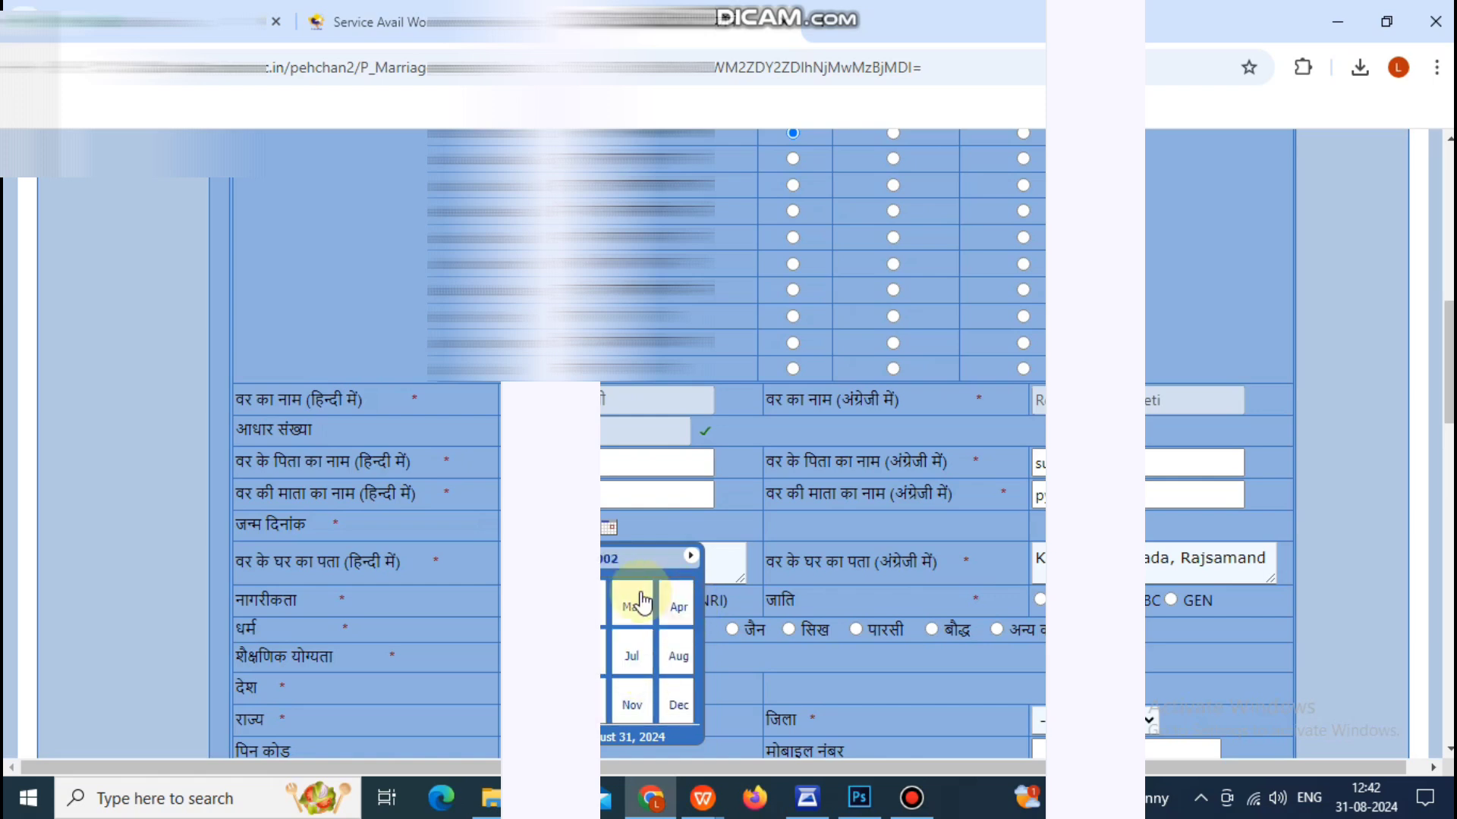
{"action": "left_click", "coordinate": [632, 607]}
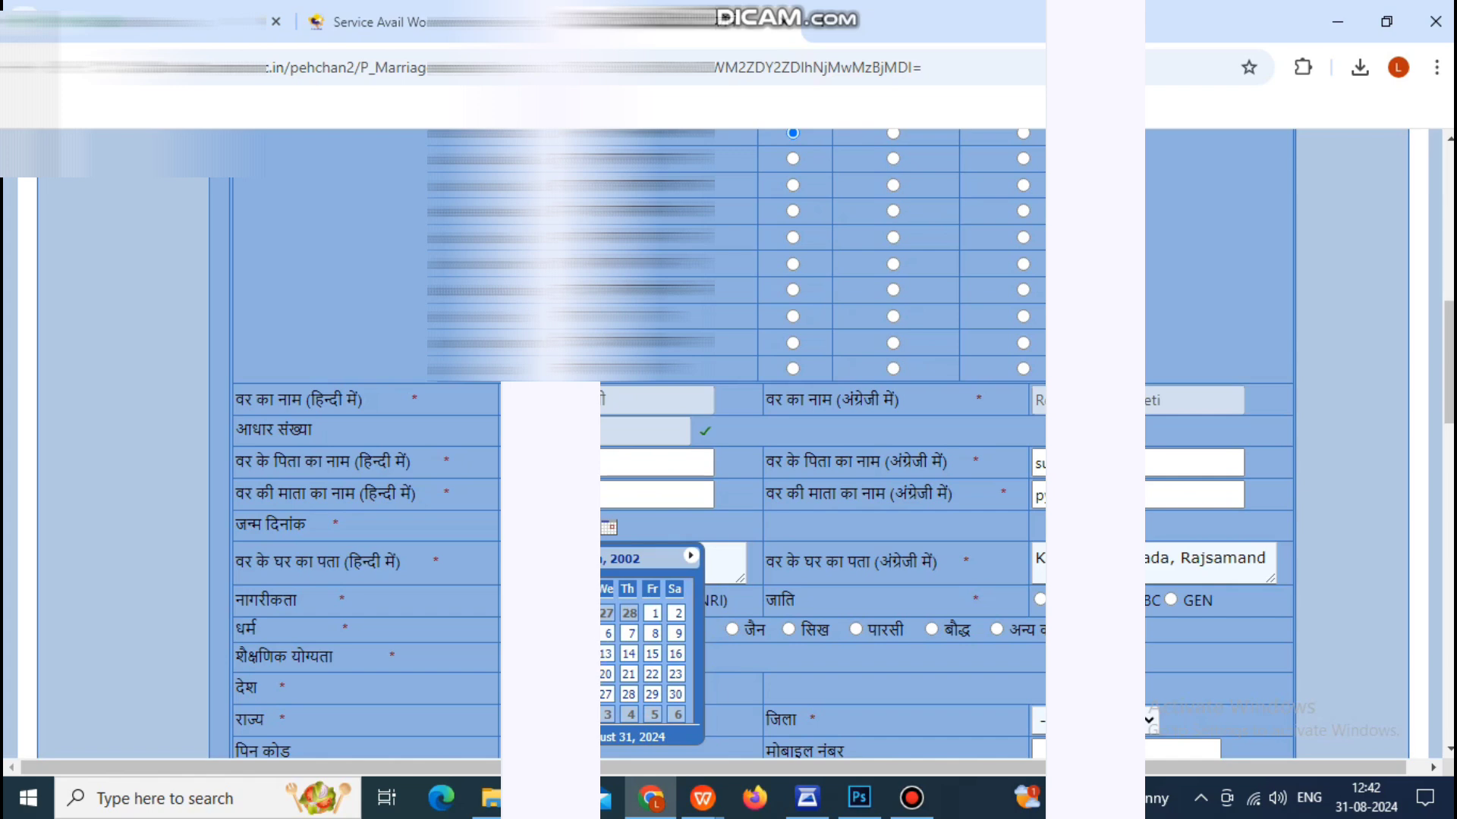
{"action": "left_click", "coordinate": [774, 610]}
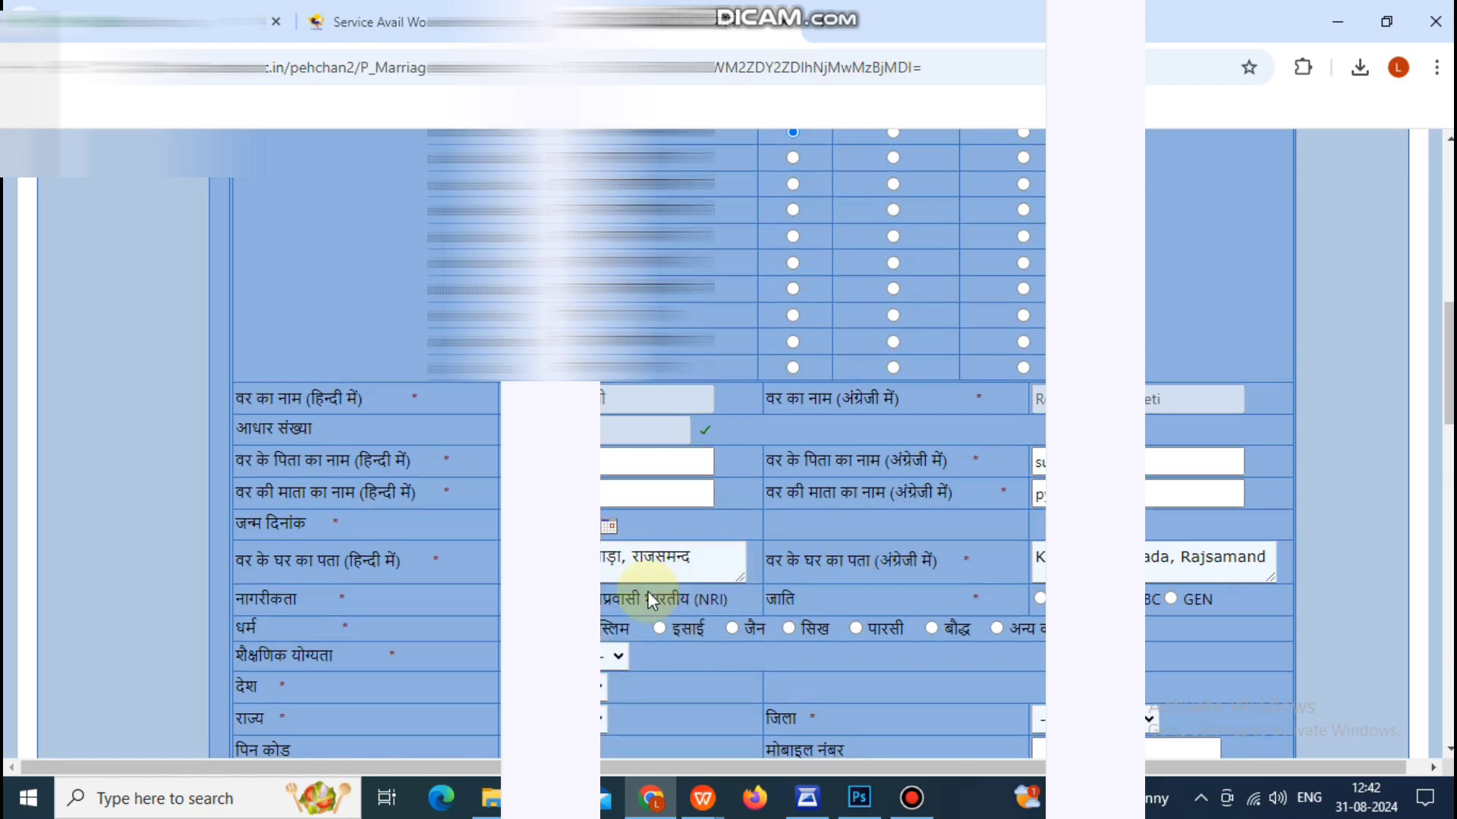
{"action": "scroll", "coordinate": [647, 590], "scroll_direction": "down", "scroll_amount": 1}
{"action": "left_click", "coordinate": [510, 493]}
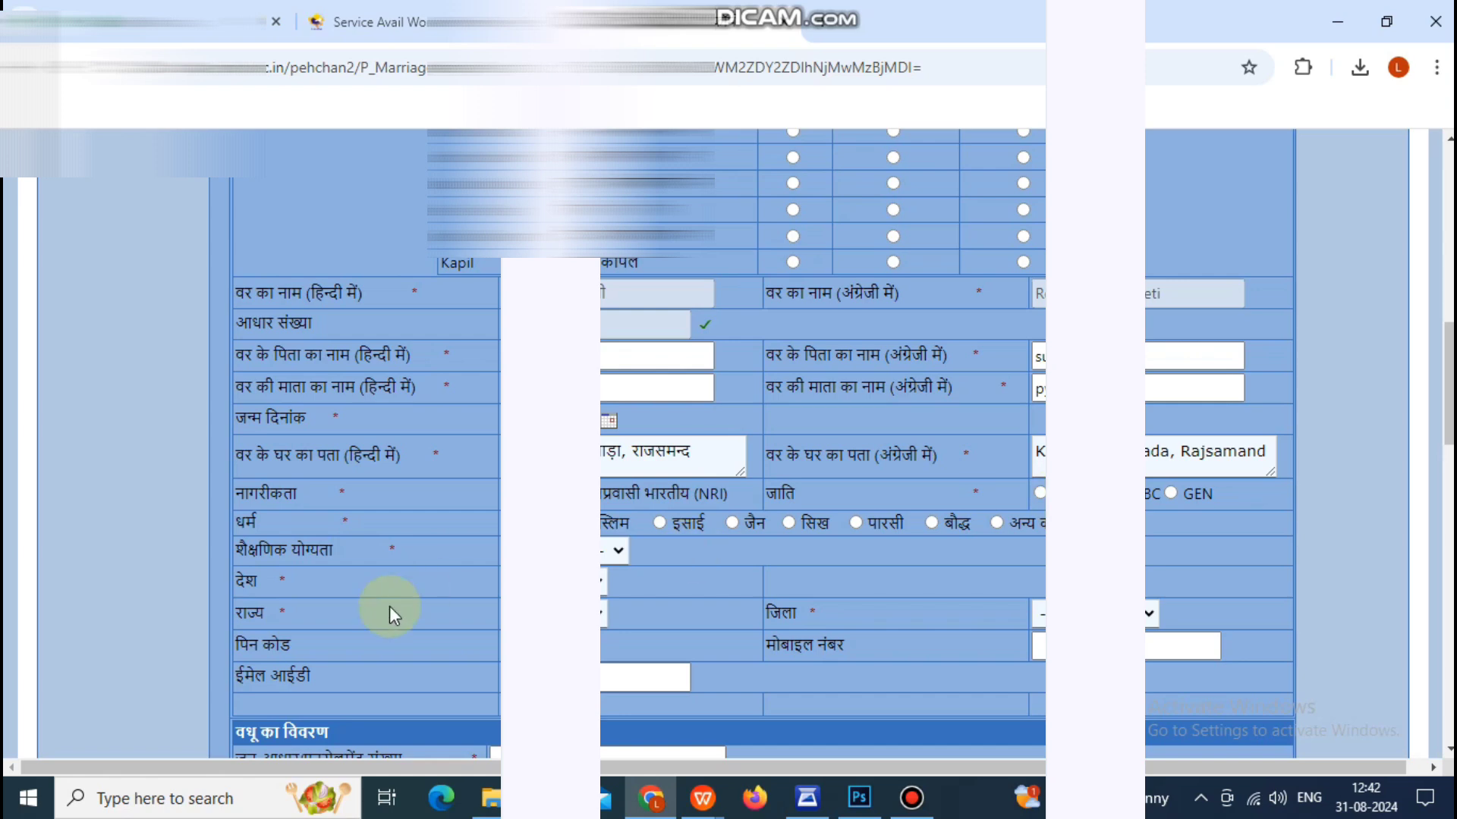
{"action": "left_click", "coordinate": [535, 551]}
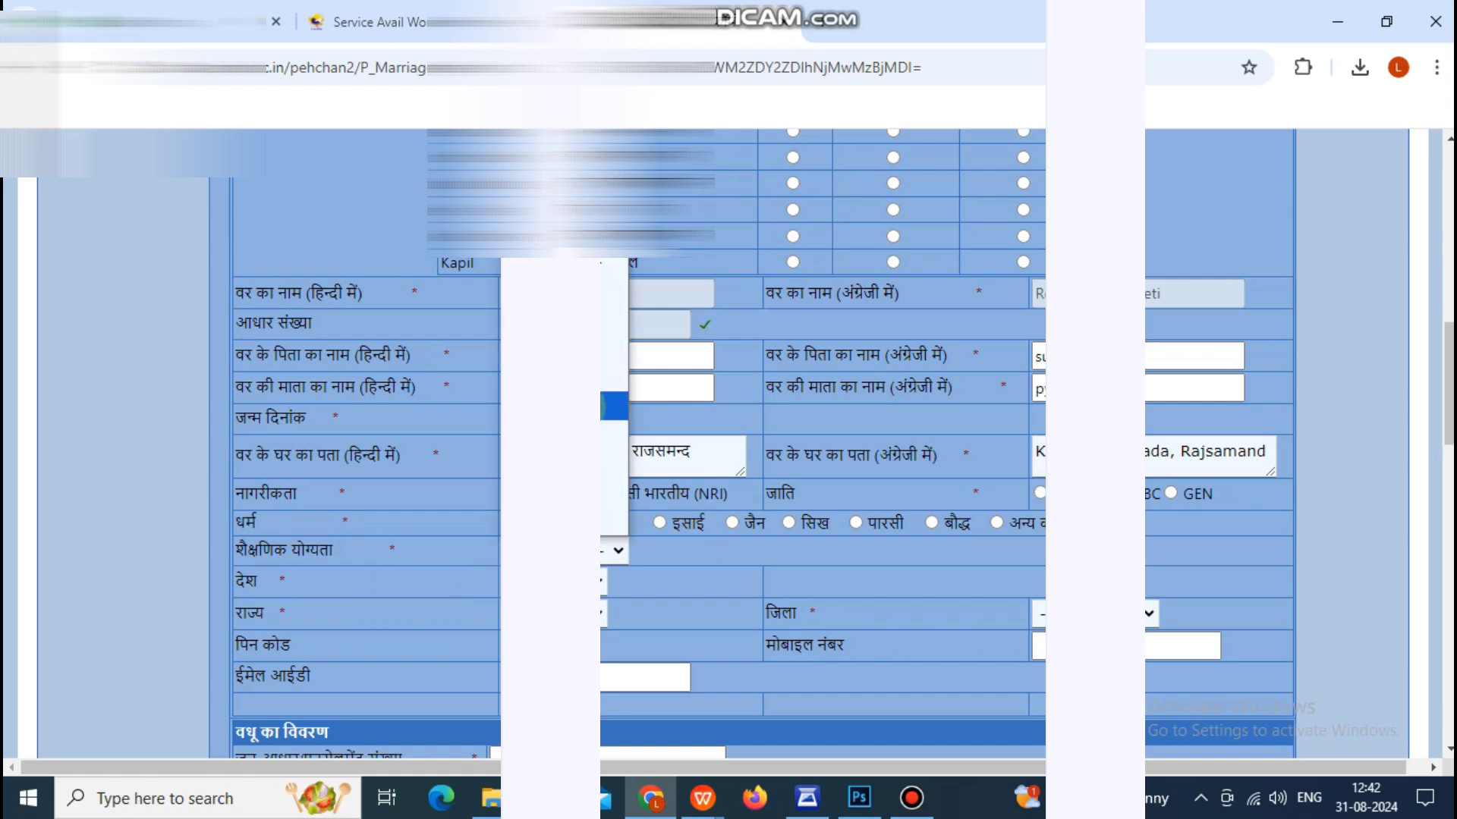
Choose the groom's education qualification and district.
{"action": "left_click", "coordinate": [611, 464]}
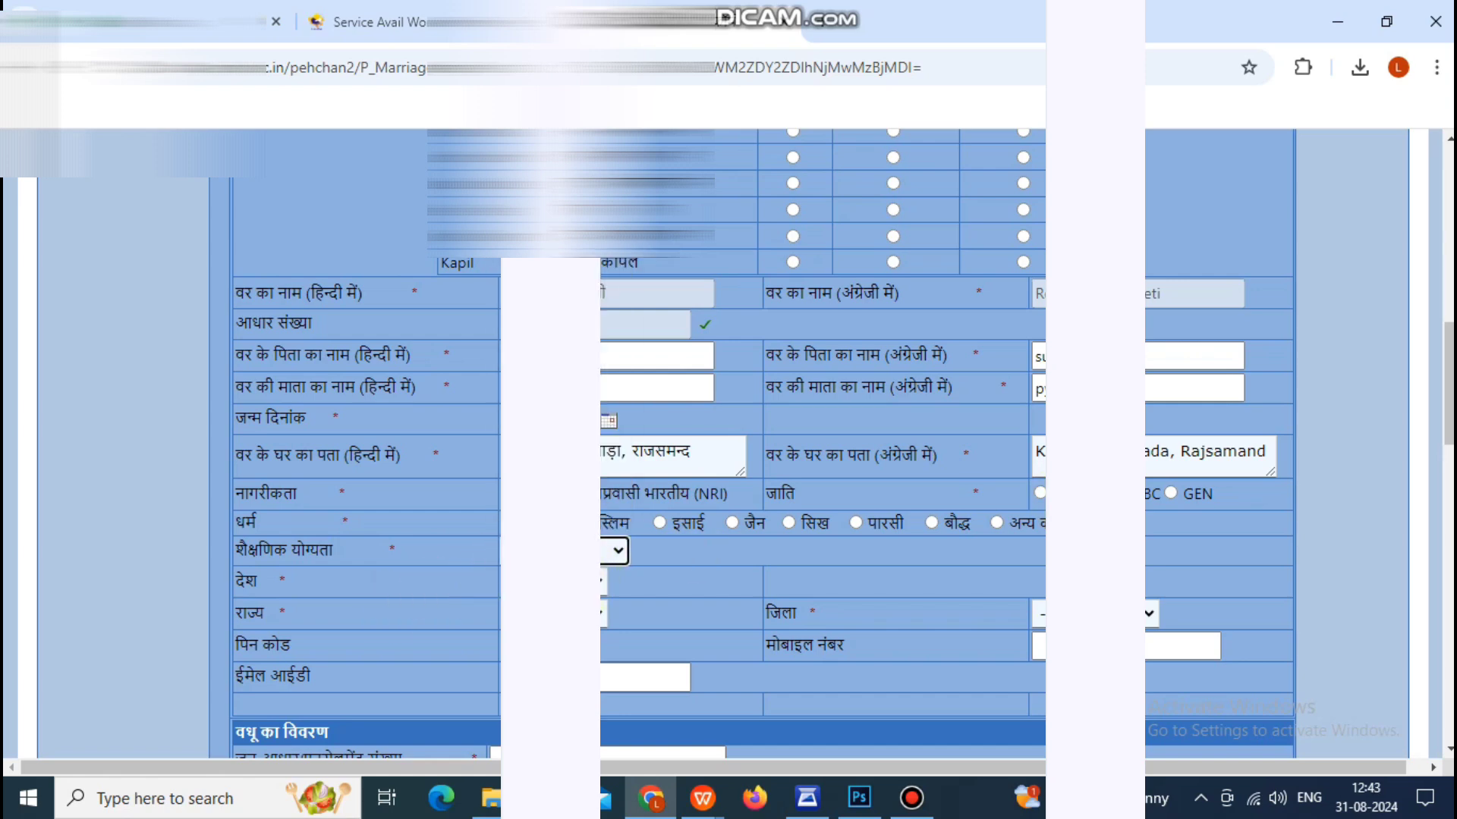
{"action": "left_click", "coordinate": [1039, 613]}
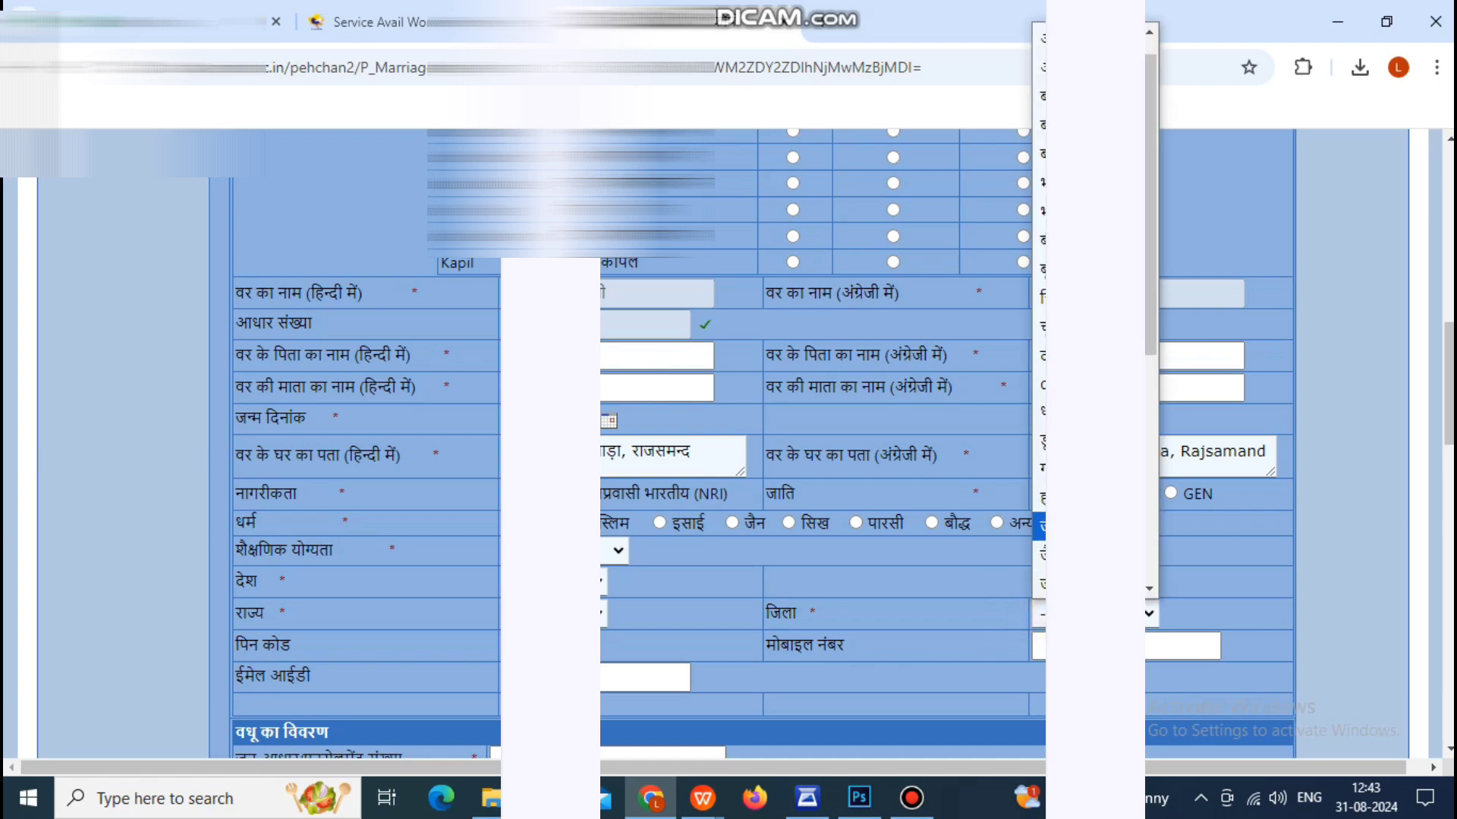
{"action": "left_click", "coordinate": [1041, 440]}
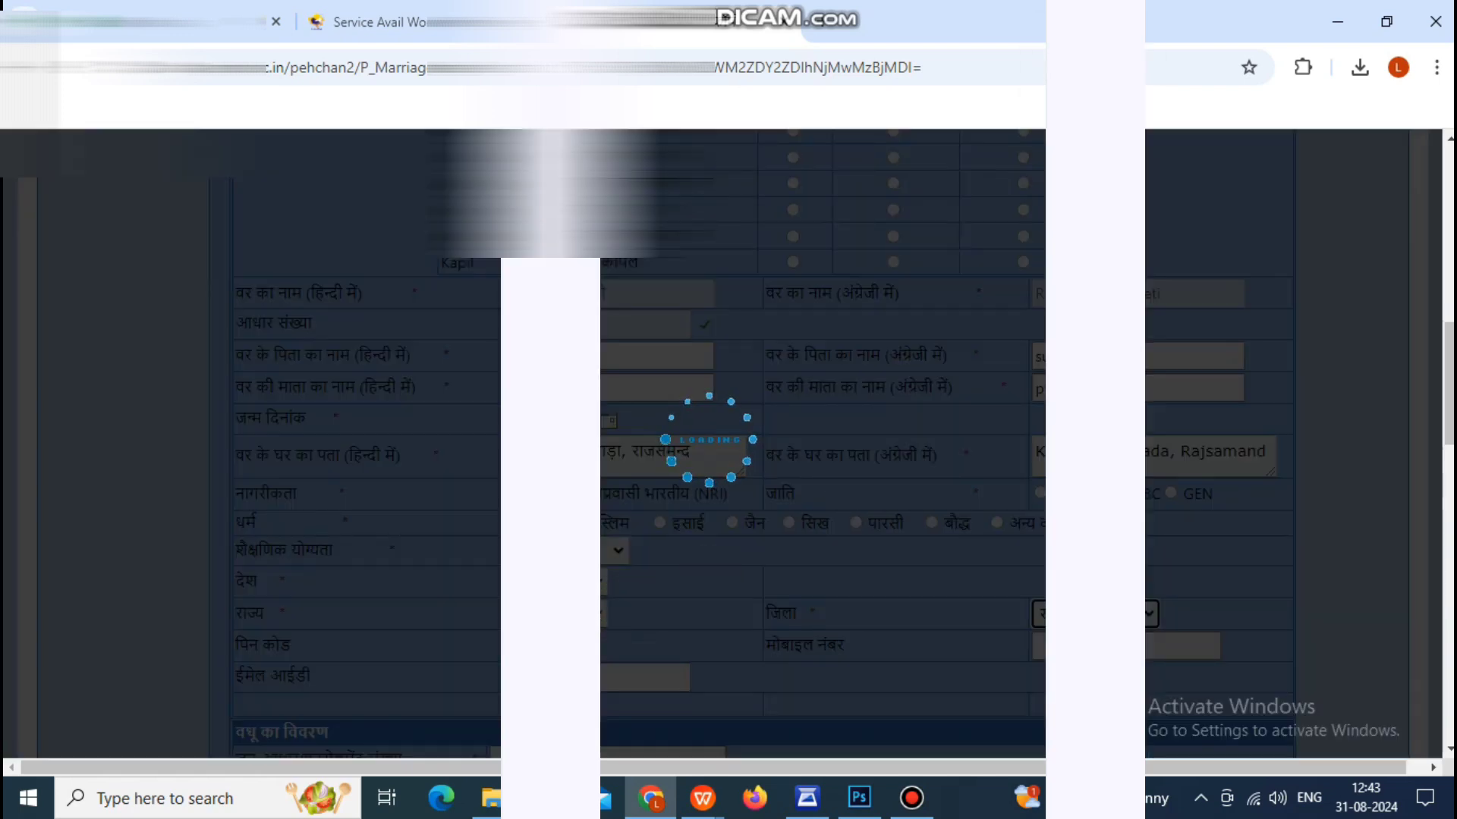
{"action": "scroll", "coordinate": [761, 442], "scroll_direction": "down", "scroll_amount": 4}
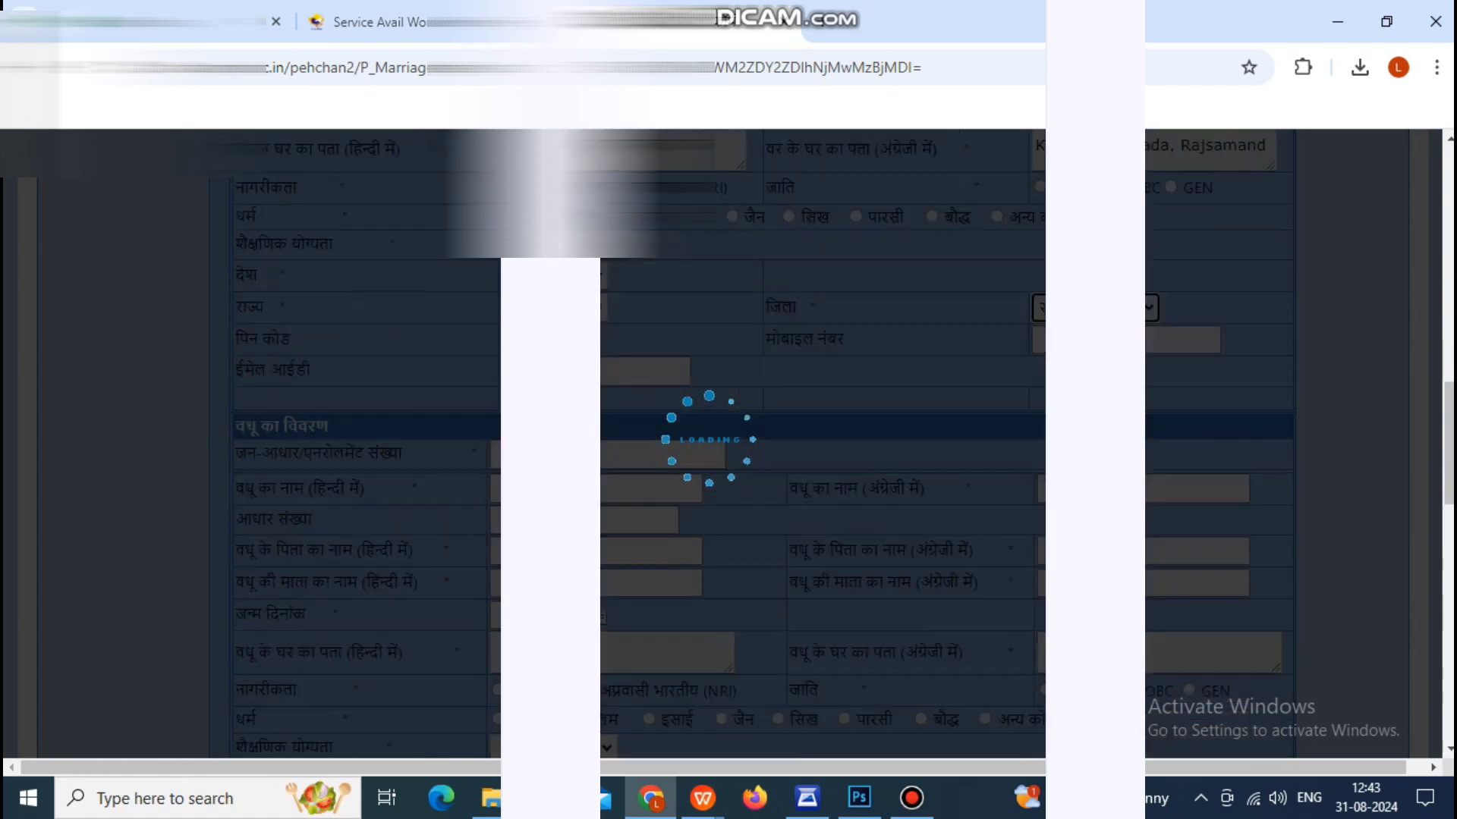
{"action": "scroll", "coordinate": [729, 440], "scroll_direction": "up", "scroll_amount": 3}
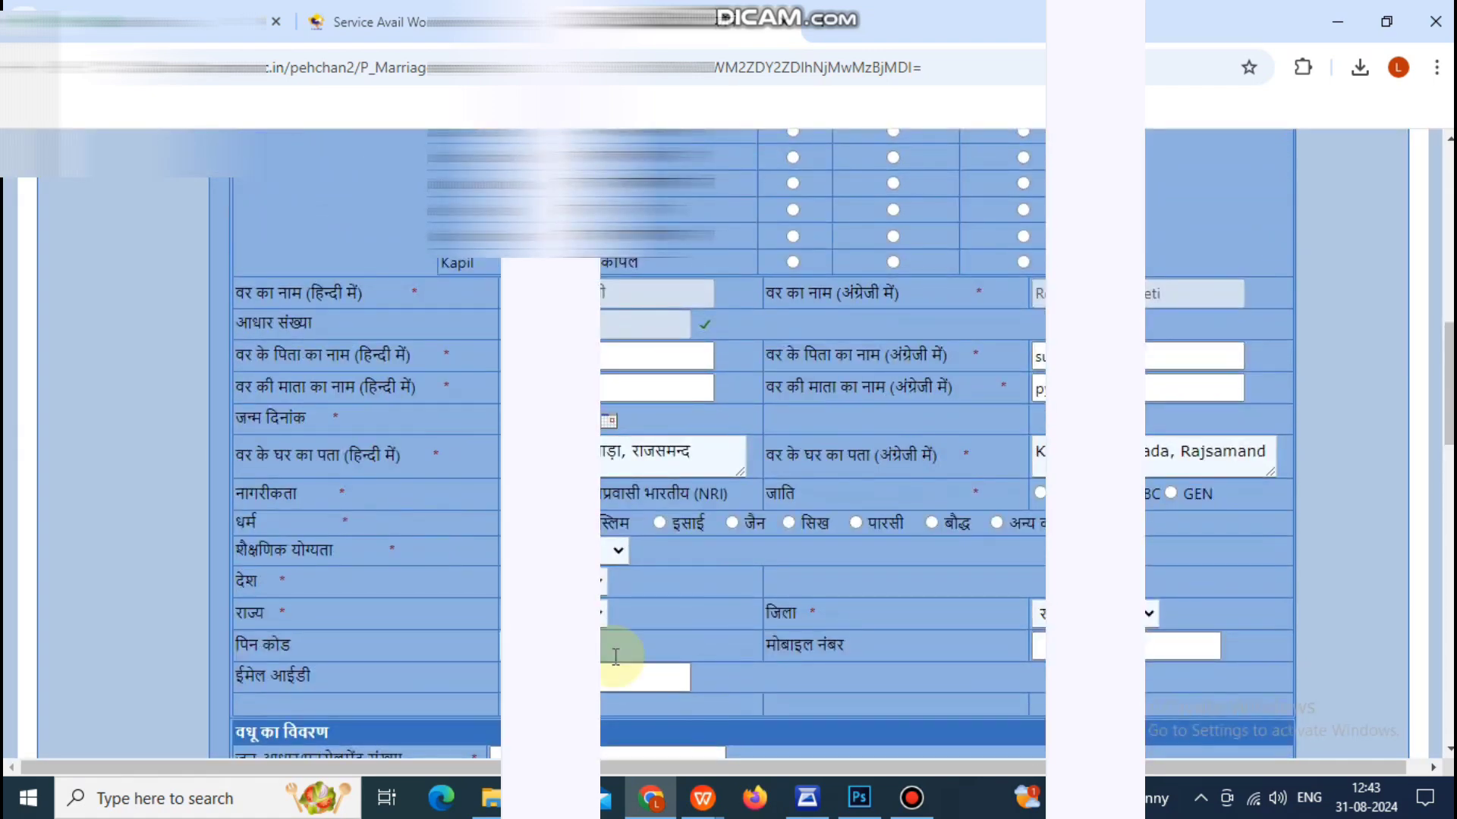
Enter the groom's mobile number.
{"action": "left_click", "coordinate": [1094, 614]}
{"action": "left_click", "coordinate": [1095, 647]}
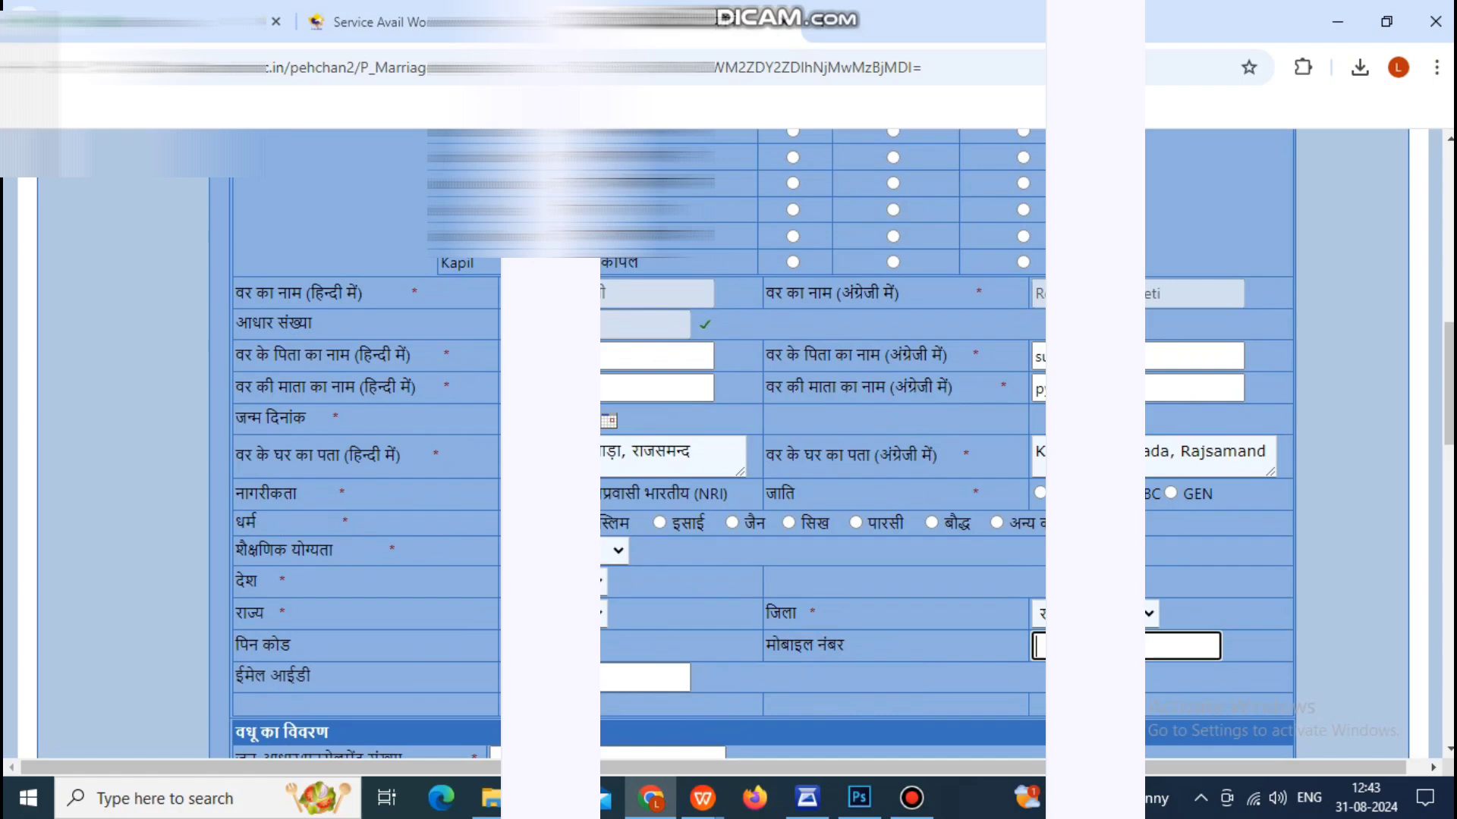
{"action": "type", "text": "63"}
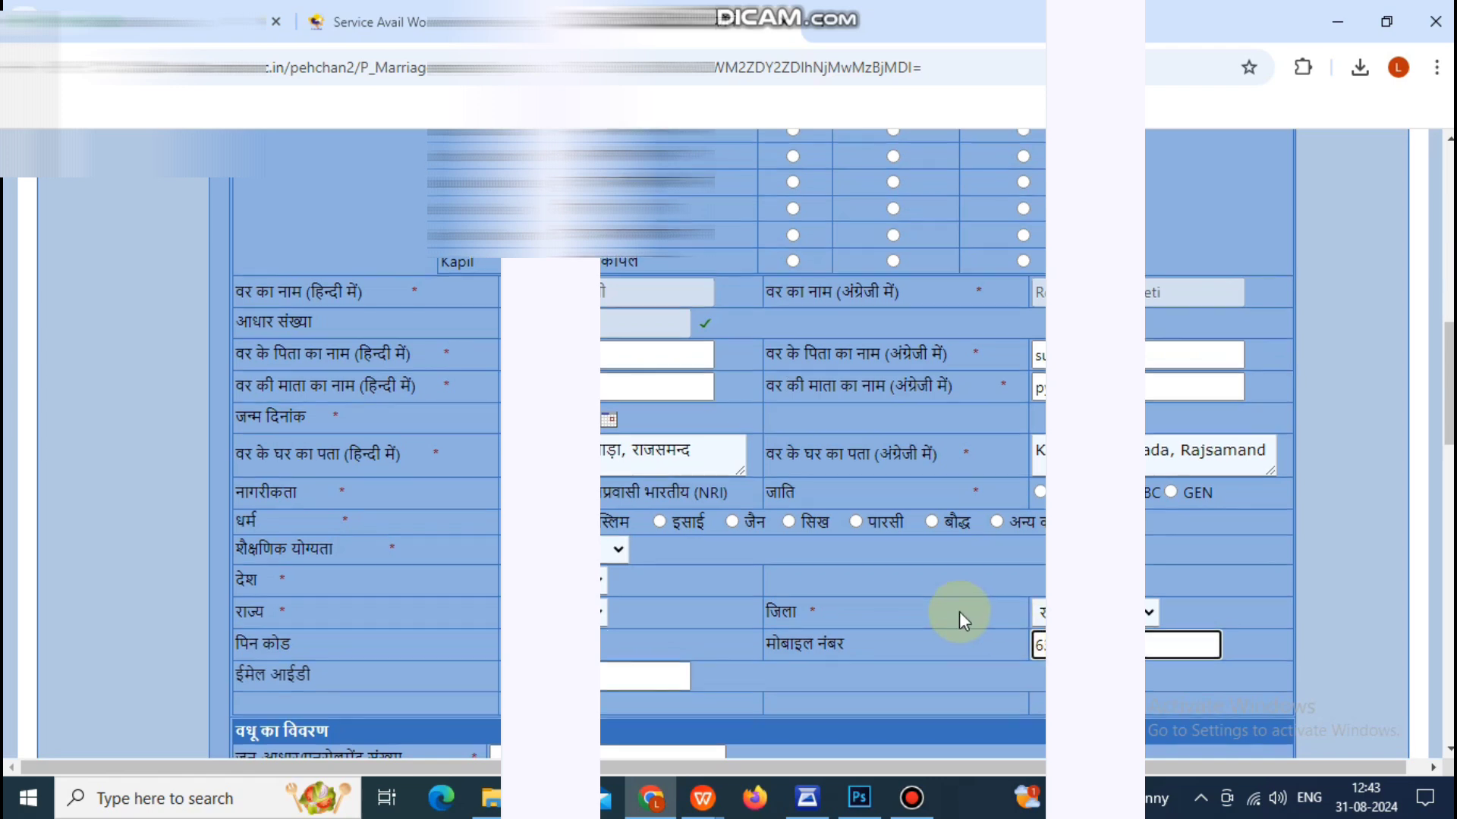
{"action": "key", "text": "Tab"}
{"action": "key", "text": "Tab"}
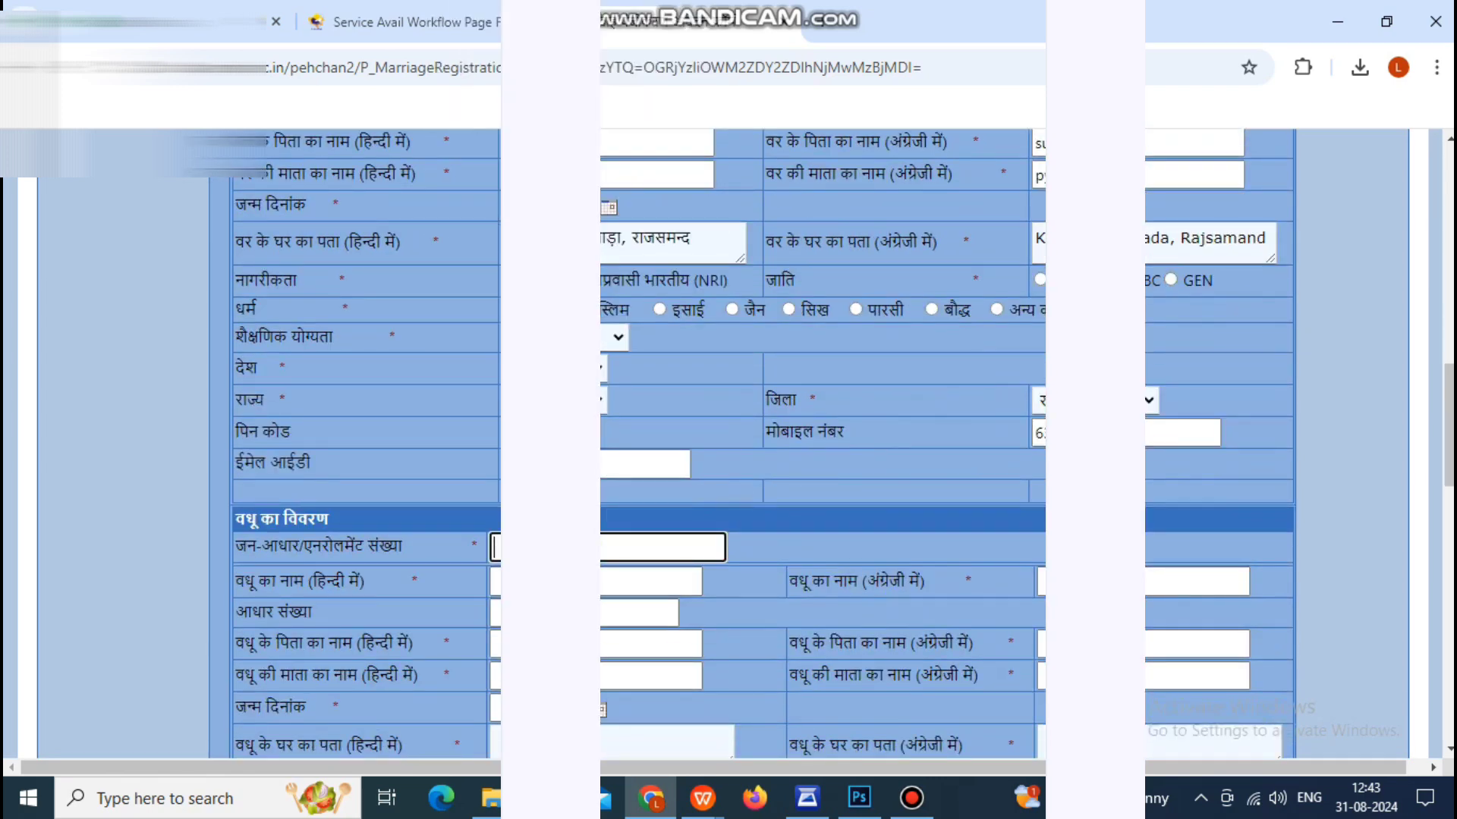
Look up the bride's Jan-Aadhaar number and pick the seventh family member as the bride.
{"action": "type", "text": "4"}
{"action": "left_click", "coordinate": [709, 574]}
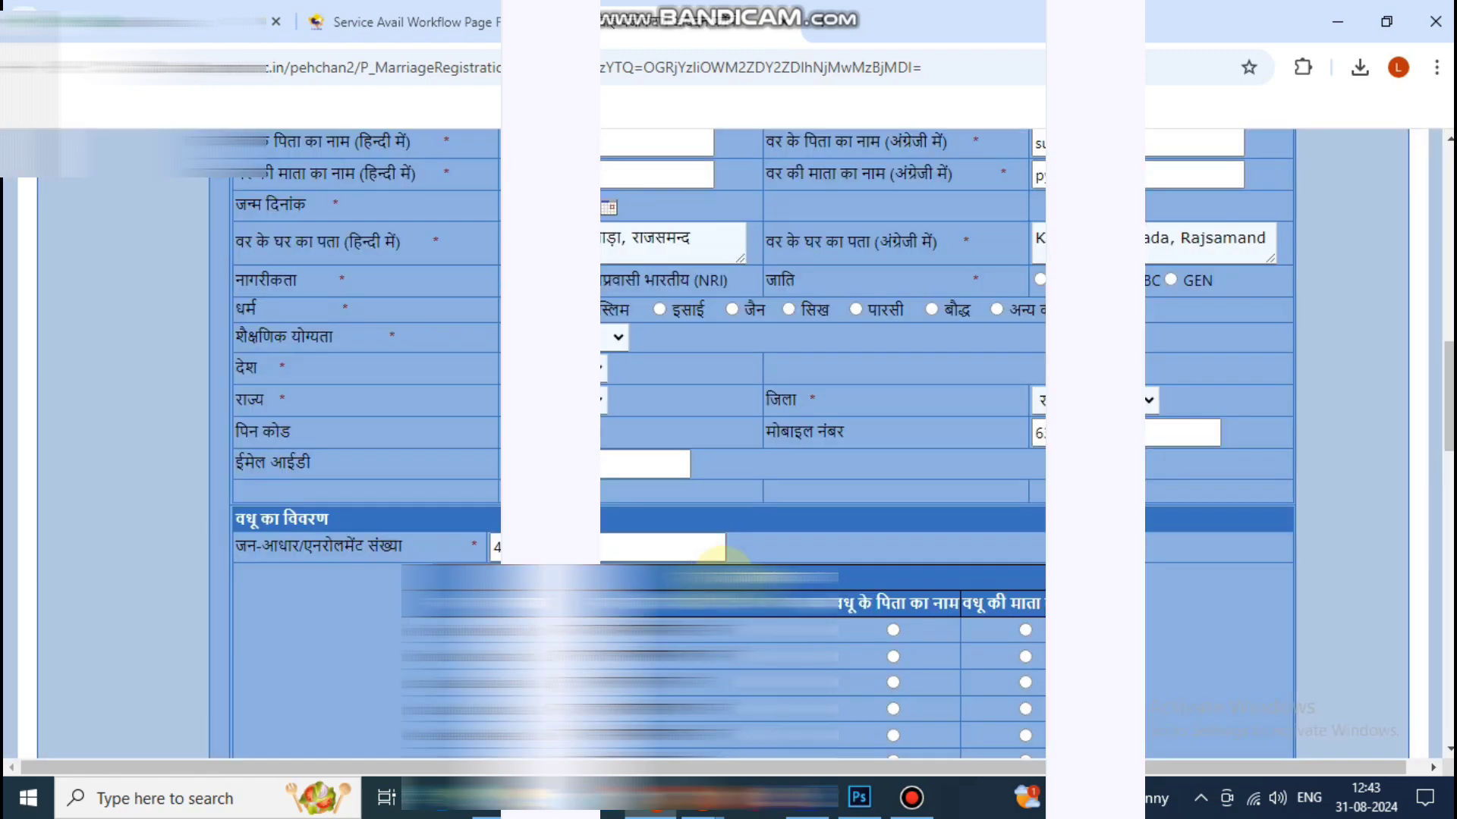
{"action": "scroll", "coordinate": [717, 558], "scroll_direction": "down", "scroll_amount": 3}
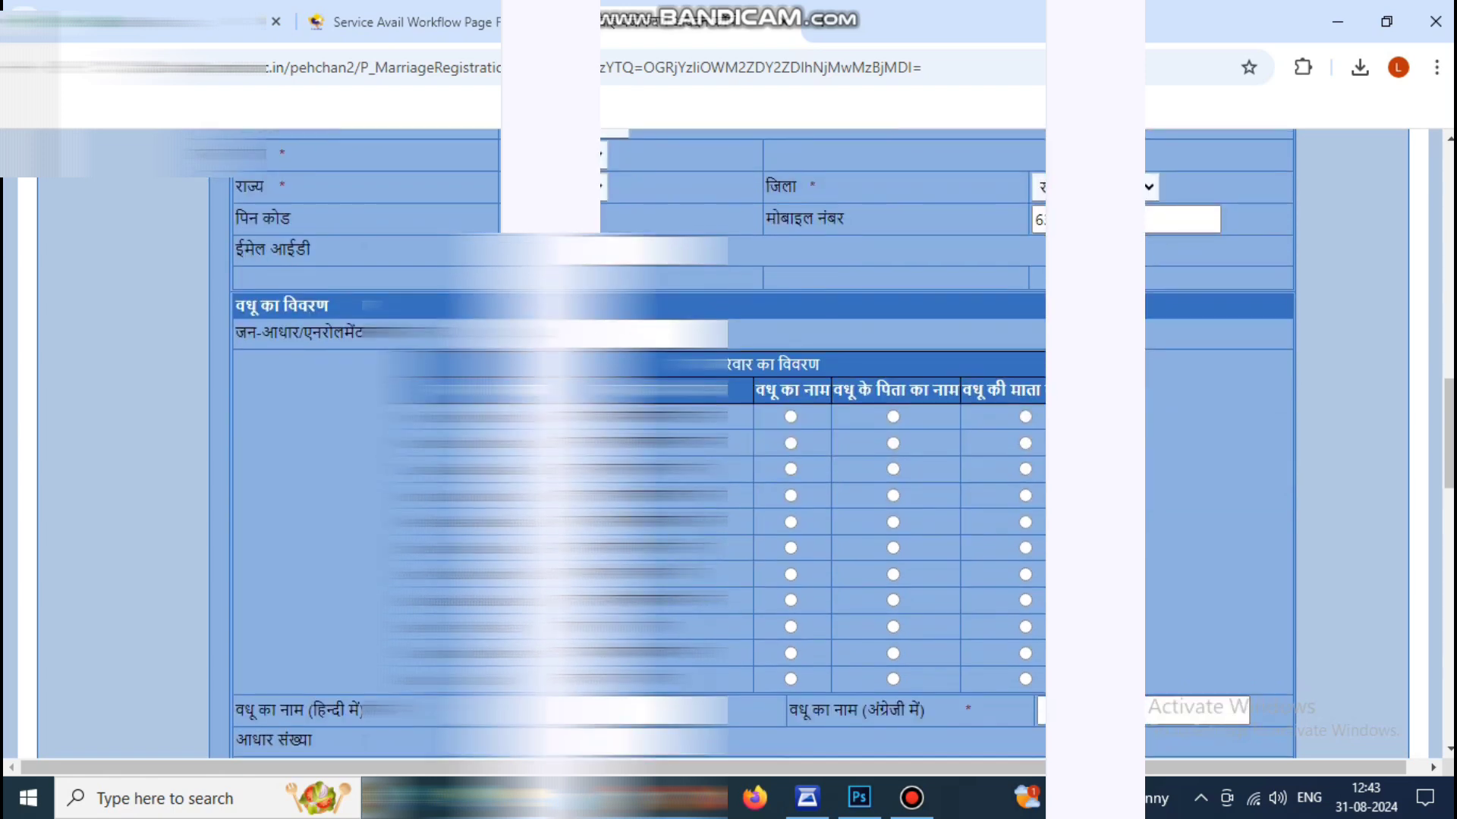
{"action": "left_click", "coordinate": [791, 574]}
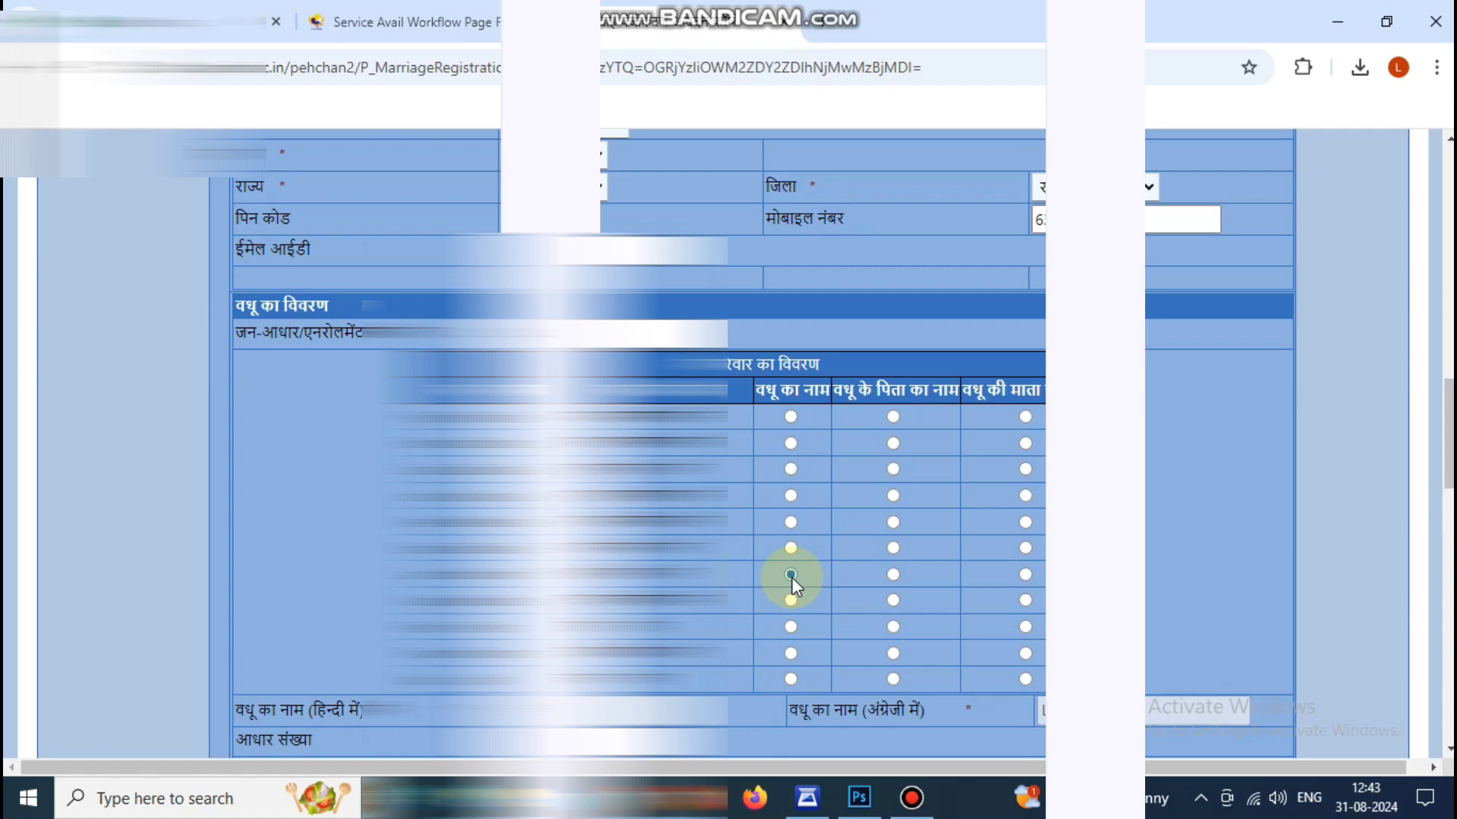
{"action": "scroll", "coordinate": [791, 579], "scroll_direction": "down", "scroll_amount": 3}
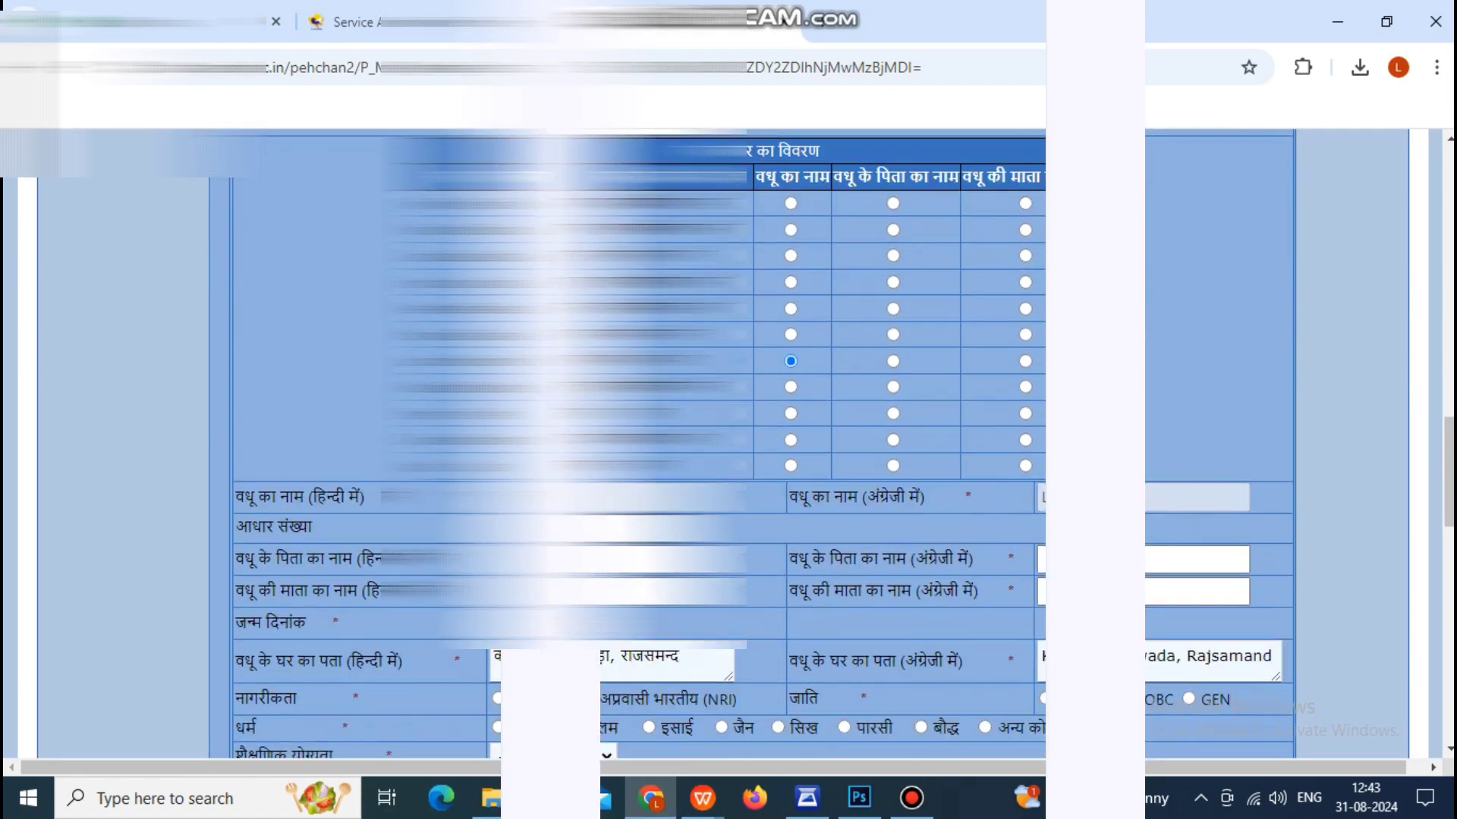
Type the bride's father's name in Hindi using the Hindi keyboard.
{"action": "left_click", "coordinate": [607, 560]}
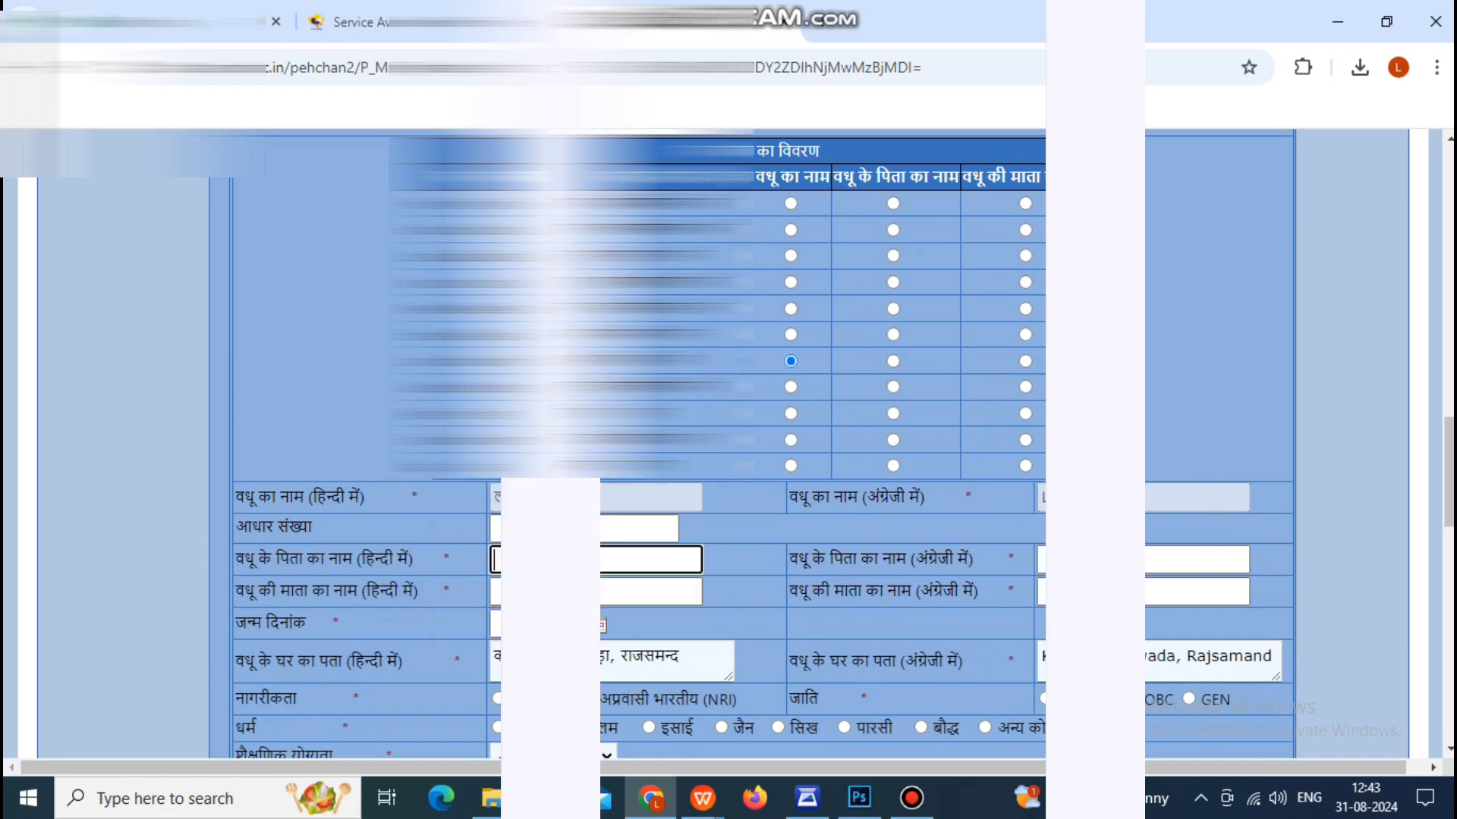
{"action": "key", "text": "alt+shift"}
{"action": "key", "text": "alt+shift"}
{"action": "type", "text": "ro"}
{"action": "key", "text": "space"}
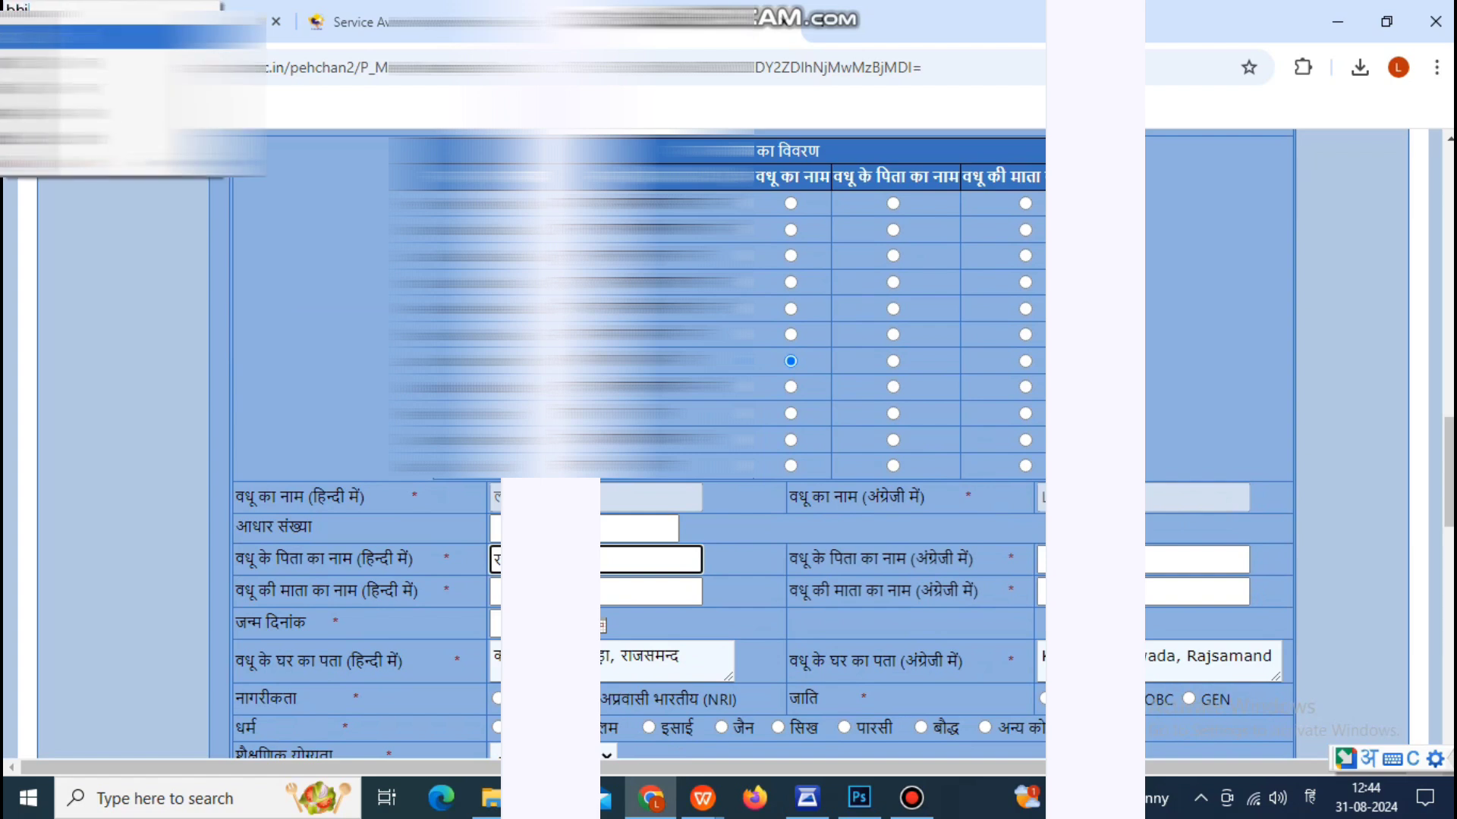
{"action": "key", "text": "alt+shift"}
Enter the bride's Aadhaar number and let it validate.
{"action": "left_click", "coordinate": [637, 529]}
{"action": "type", "text": "7"}
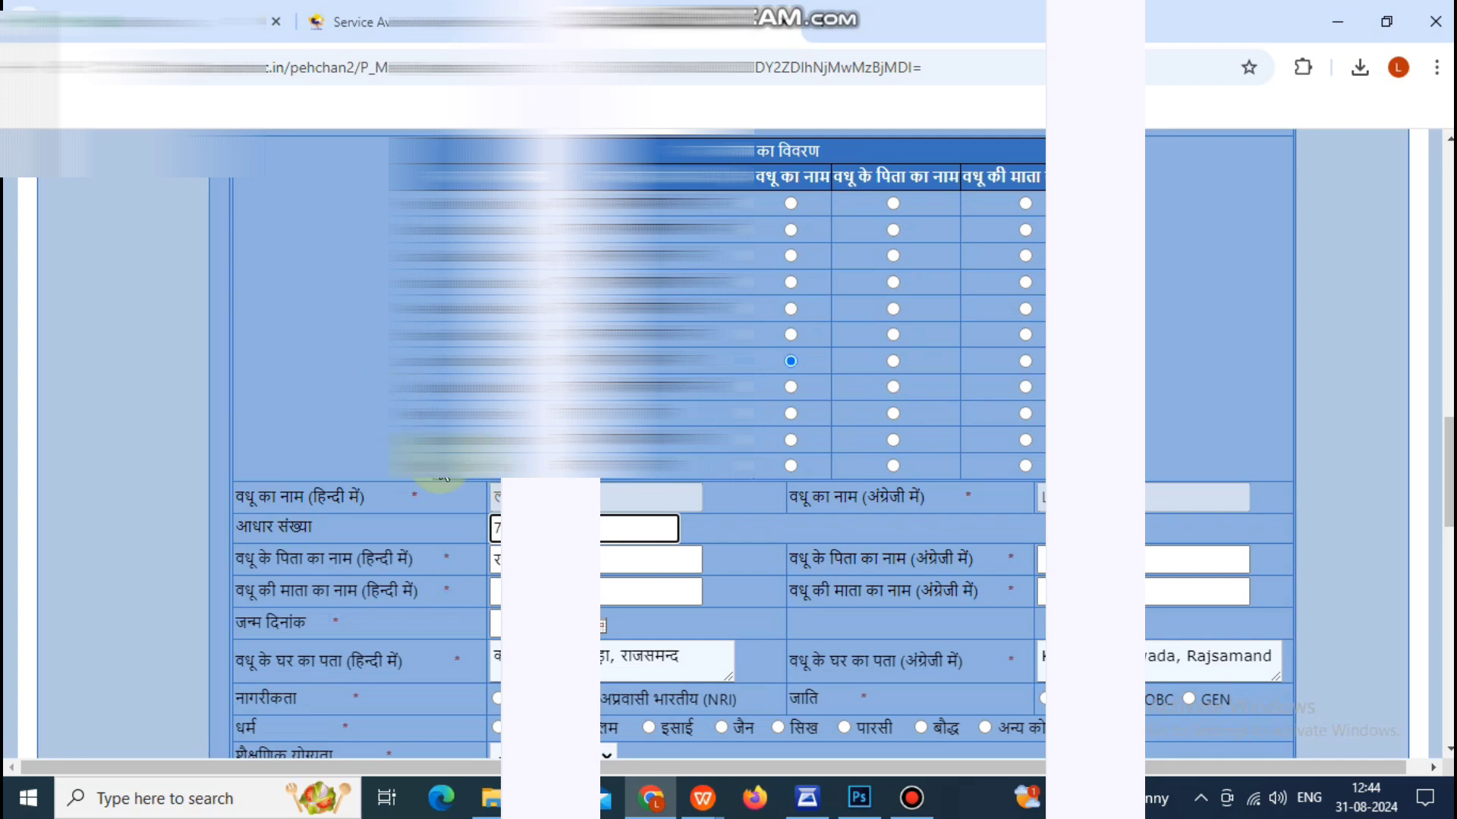
{"action": "left_click", "coordinate": [888, 572]}
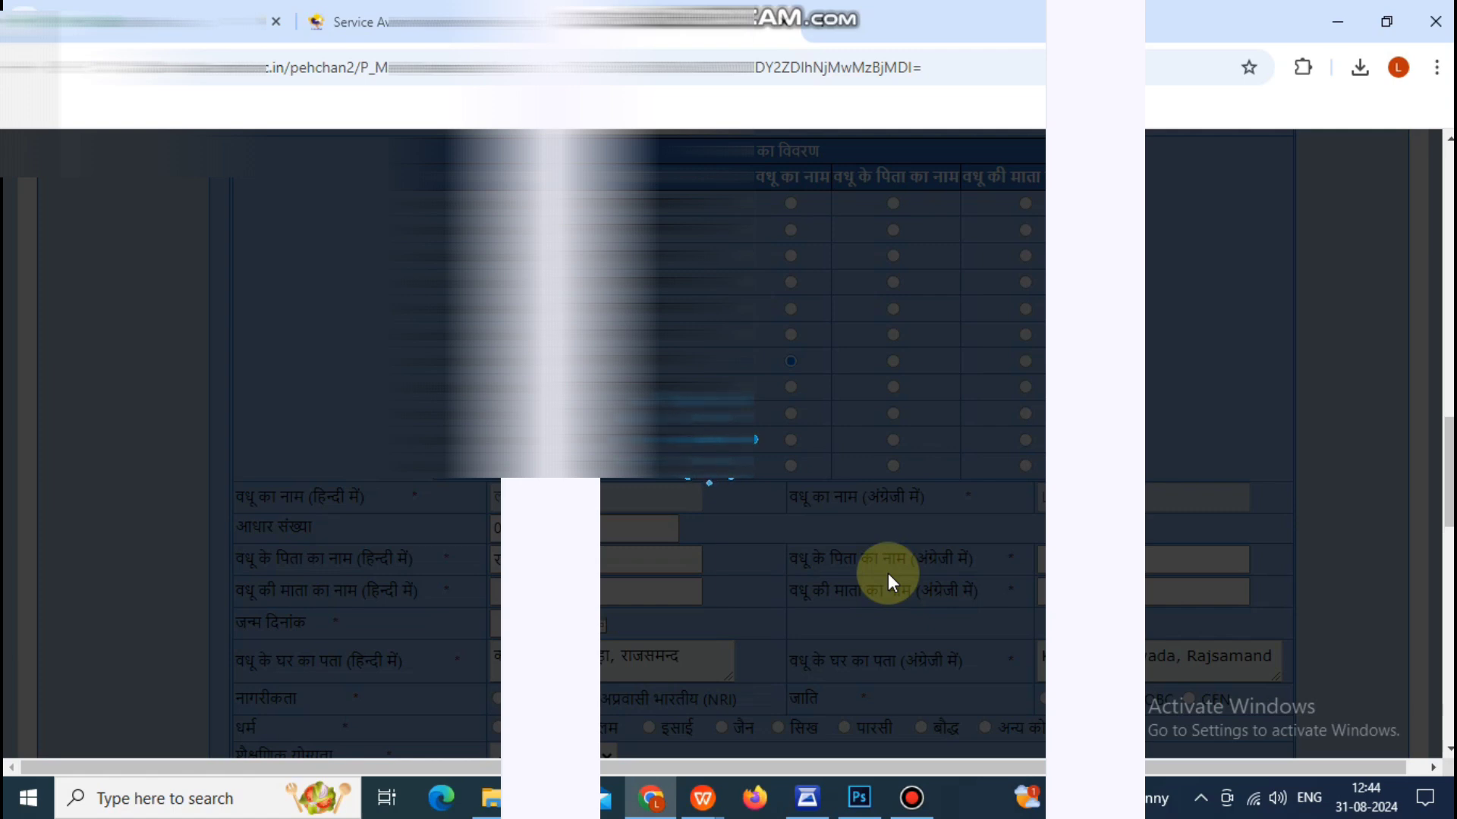
Start typing the bride's mother's name in Hindi.
{"action": "scroll", "coordinate": [969, 534], "scroll_direction": "down", "scroll_amount": 1}
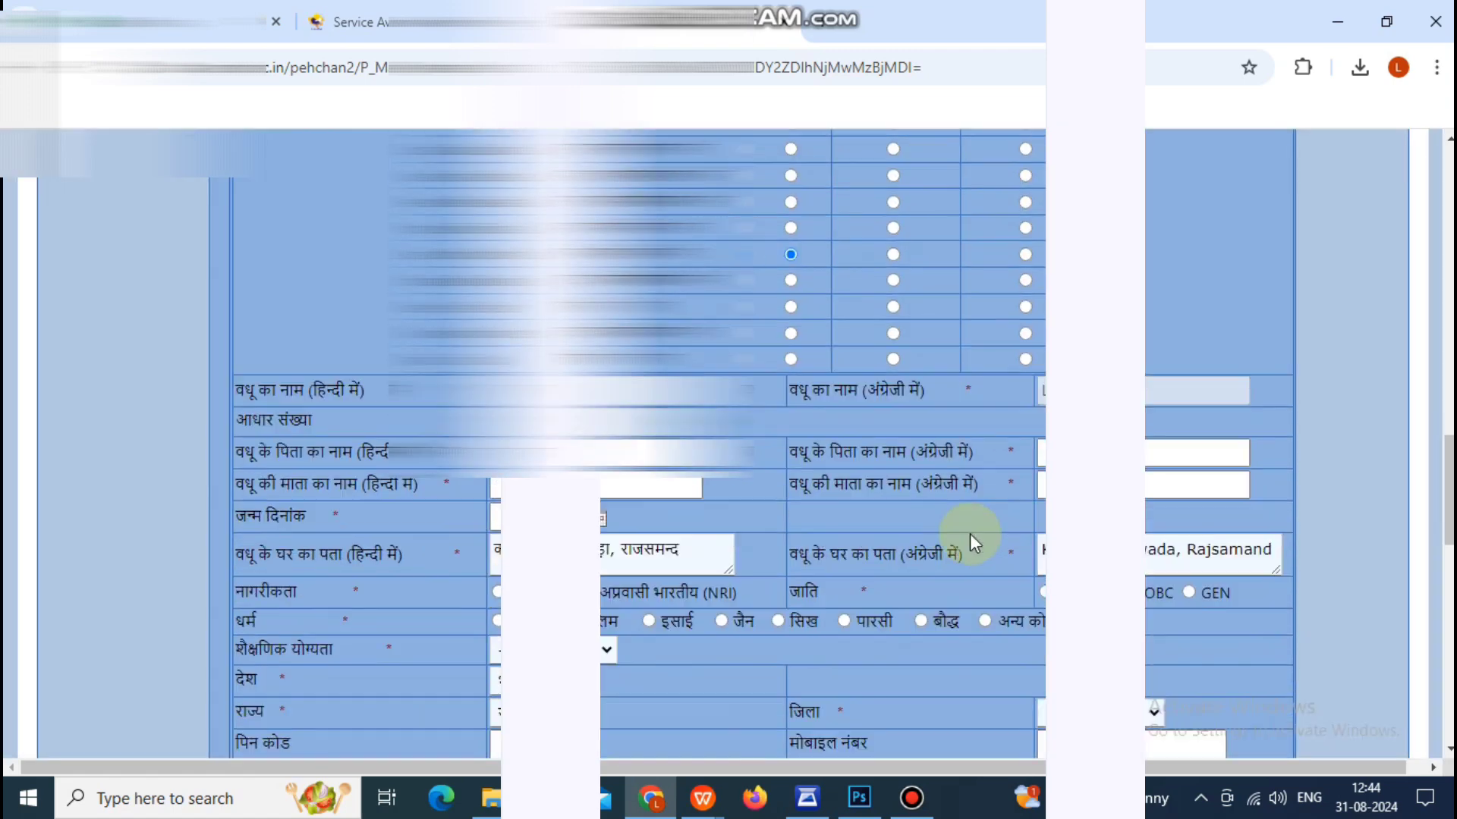
{"action": "left_click", "coordinate": [650, 491]}
{"action": "key", "text": "alt+shift"}
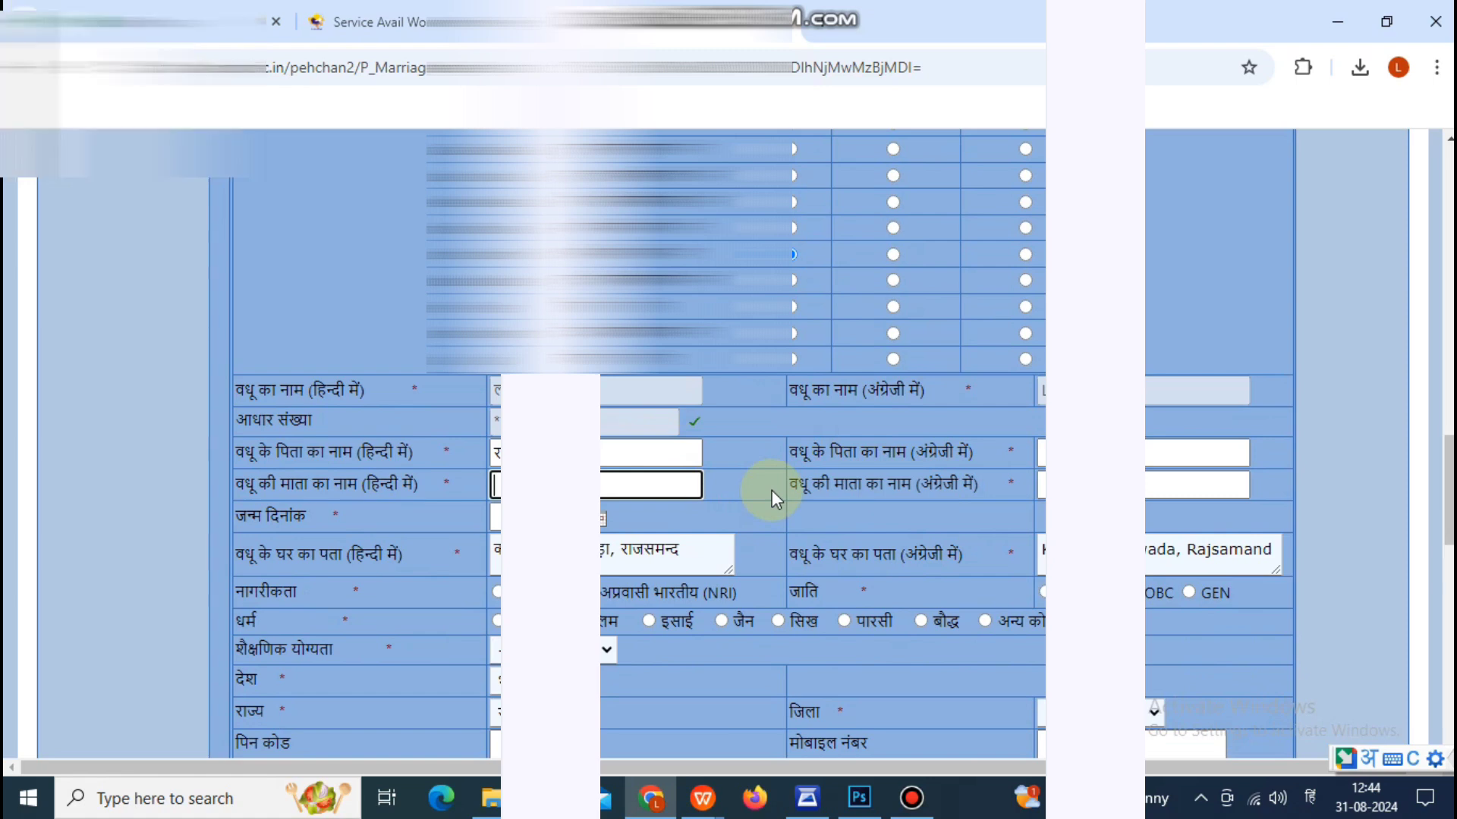
{"action": "type", "text": "ल"}
{"action": "left_click", "coordinate": [772, 490]}
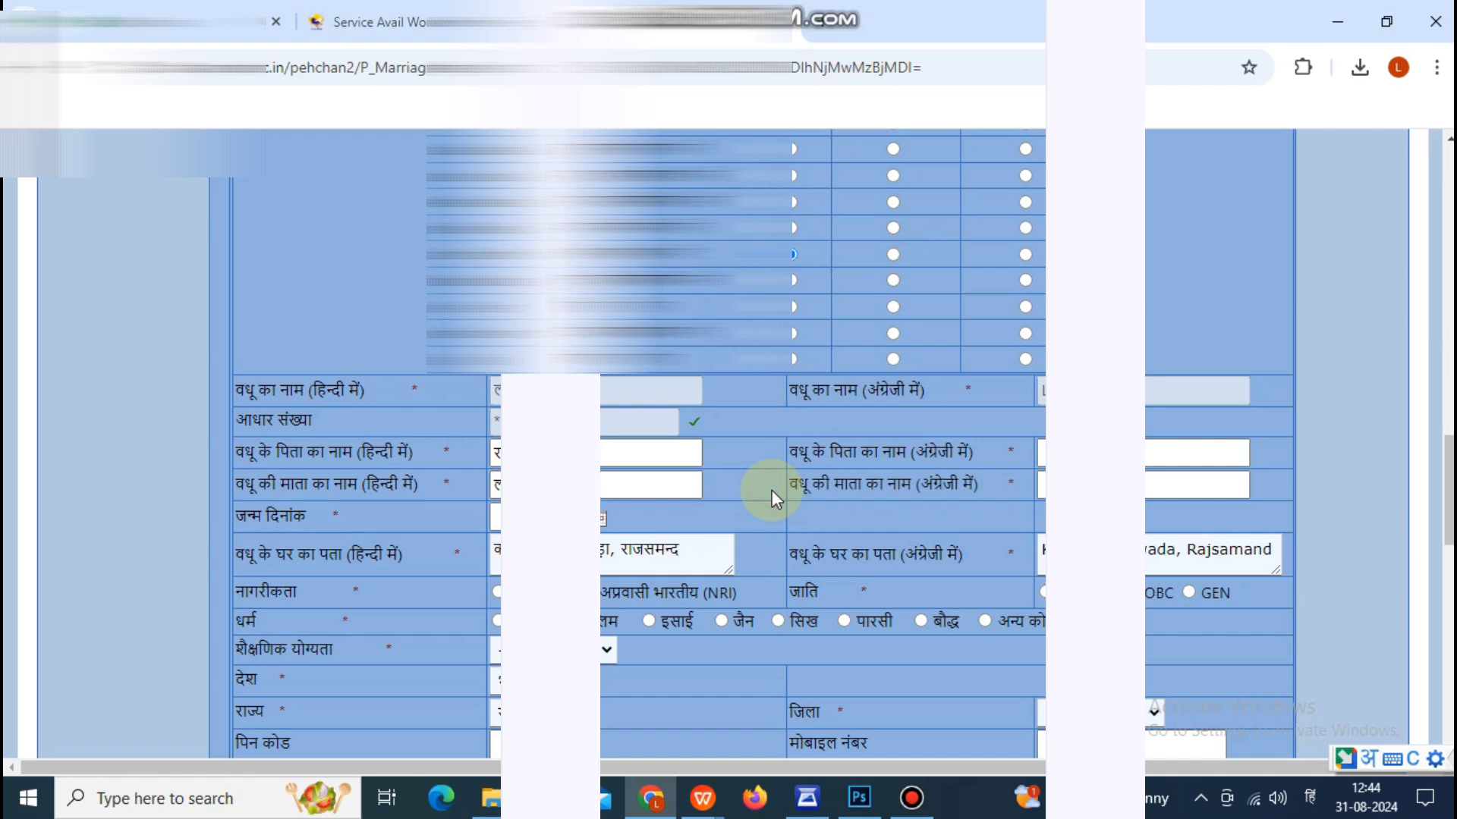
{"action": "key", "text": "alt+shift"}
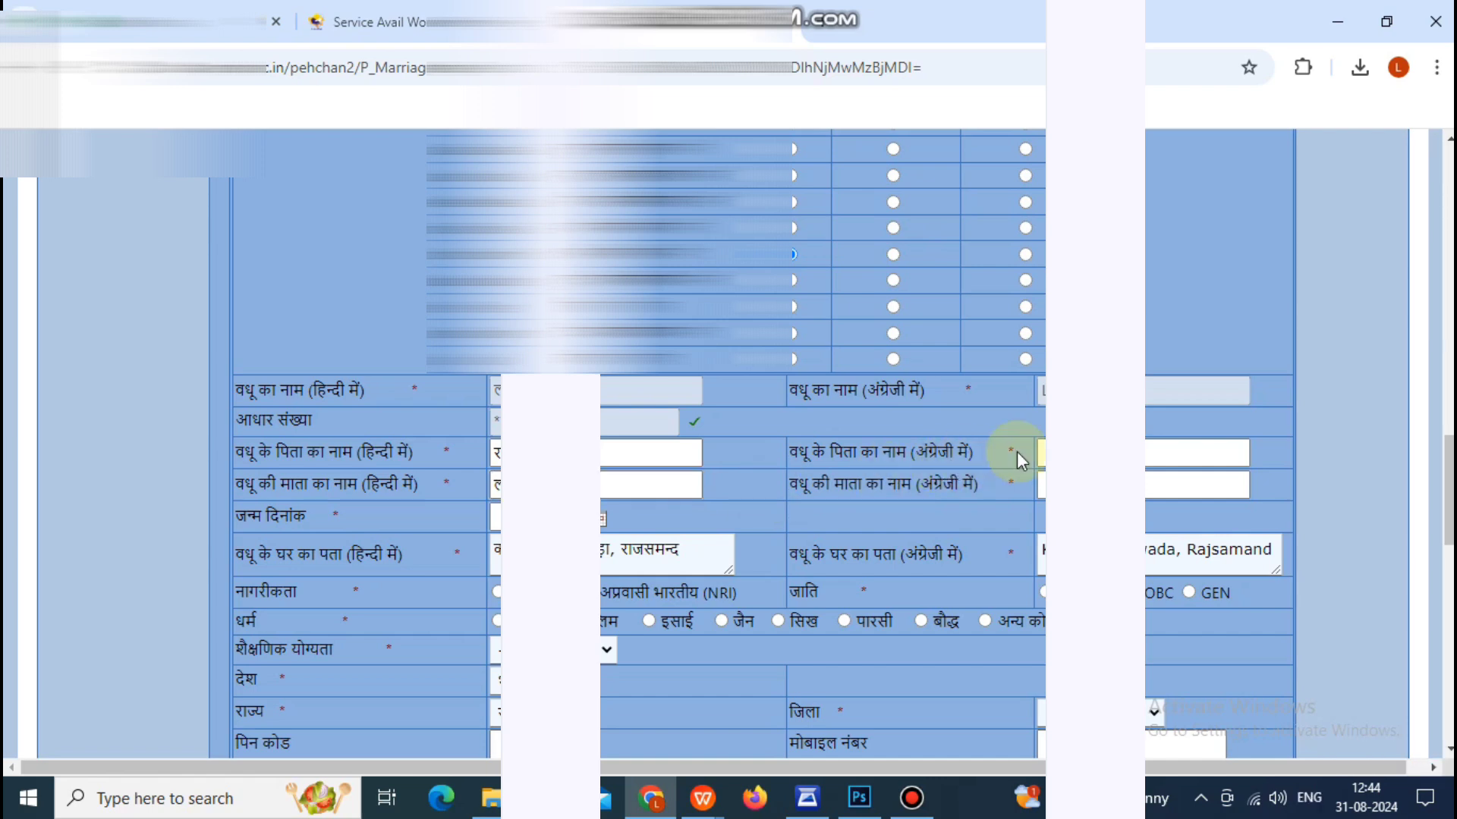
Enter the bride's father's and mother's names in English and finish her mother's Hindi name.
{"action": "left_click", "coordinate": [1043, 453]}
{"action": "type", "text": "r"}
{"action": "left_click", "coordinate": [1153, 485]}
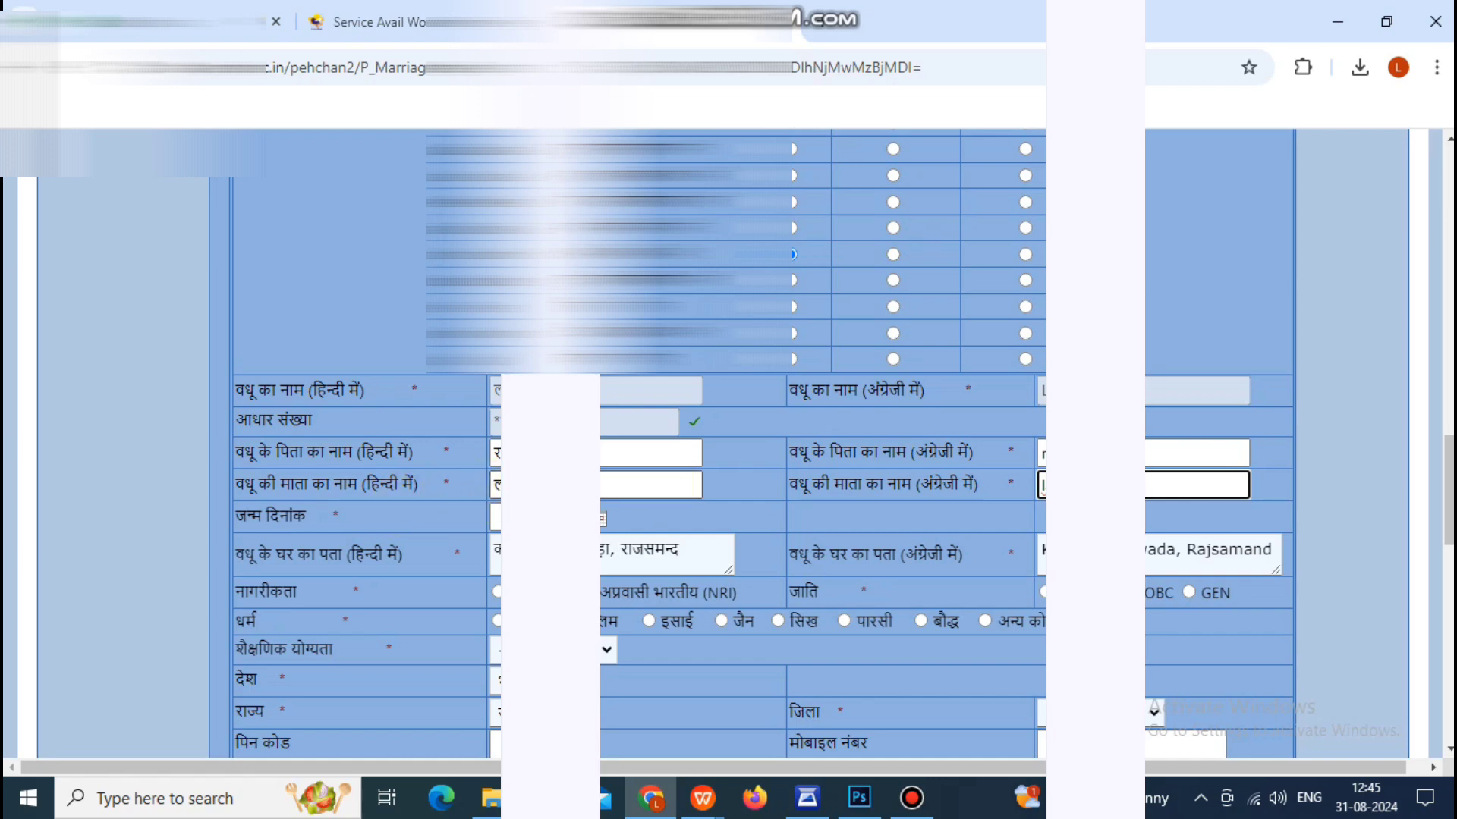
{"action": "left_click", "coordinate": [607, 486]}
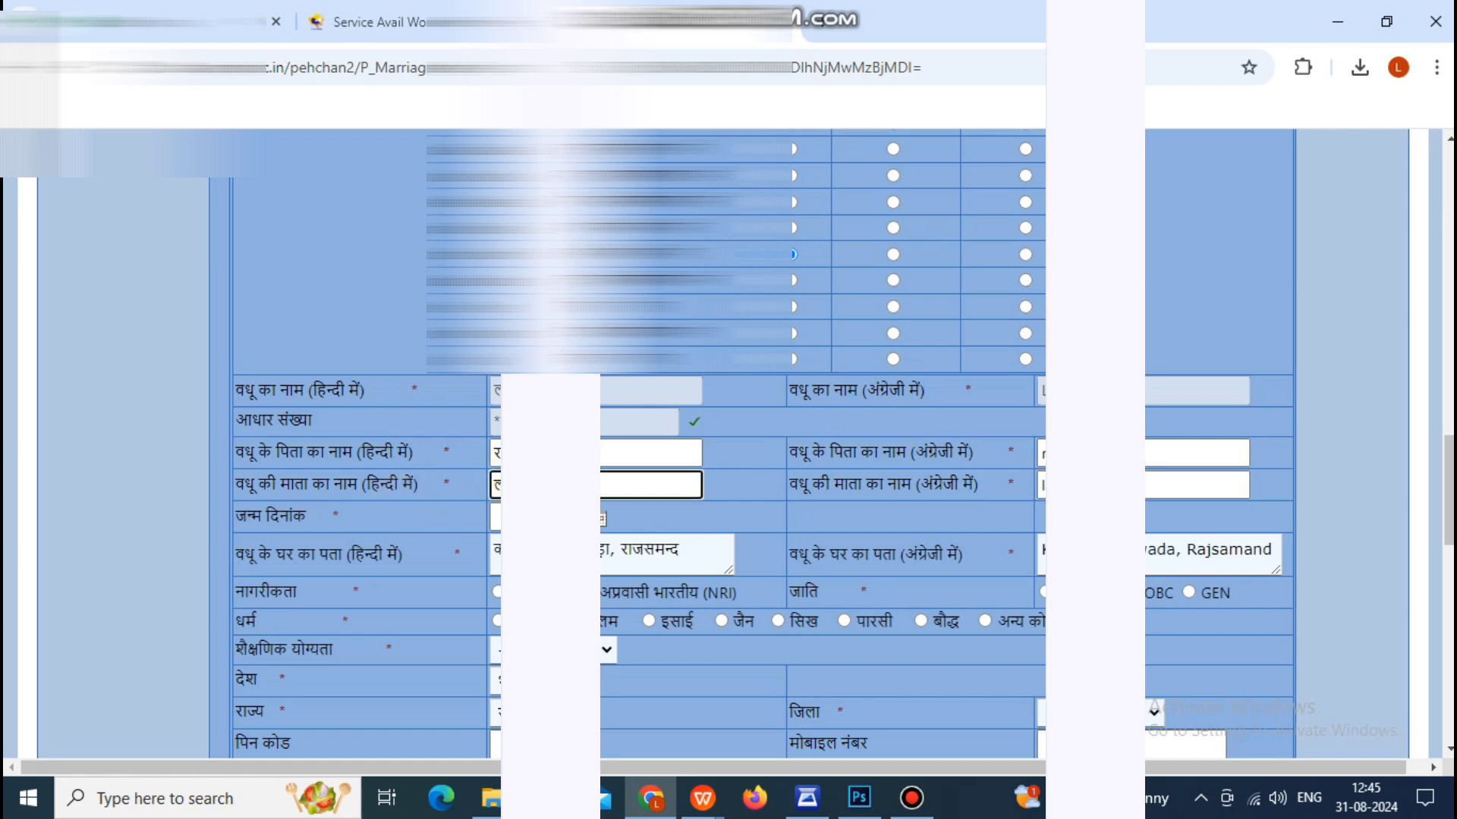
{"action": "key", "text": "alt+shift"}
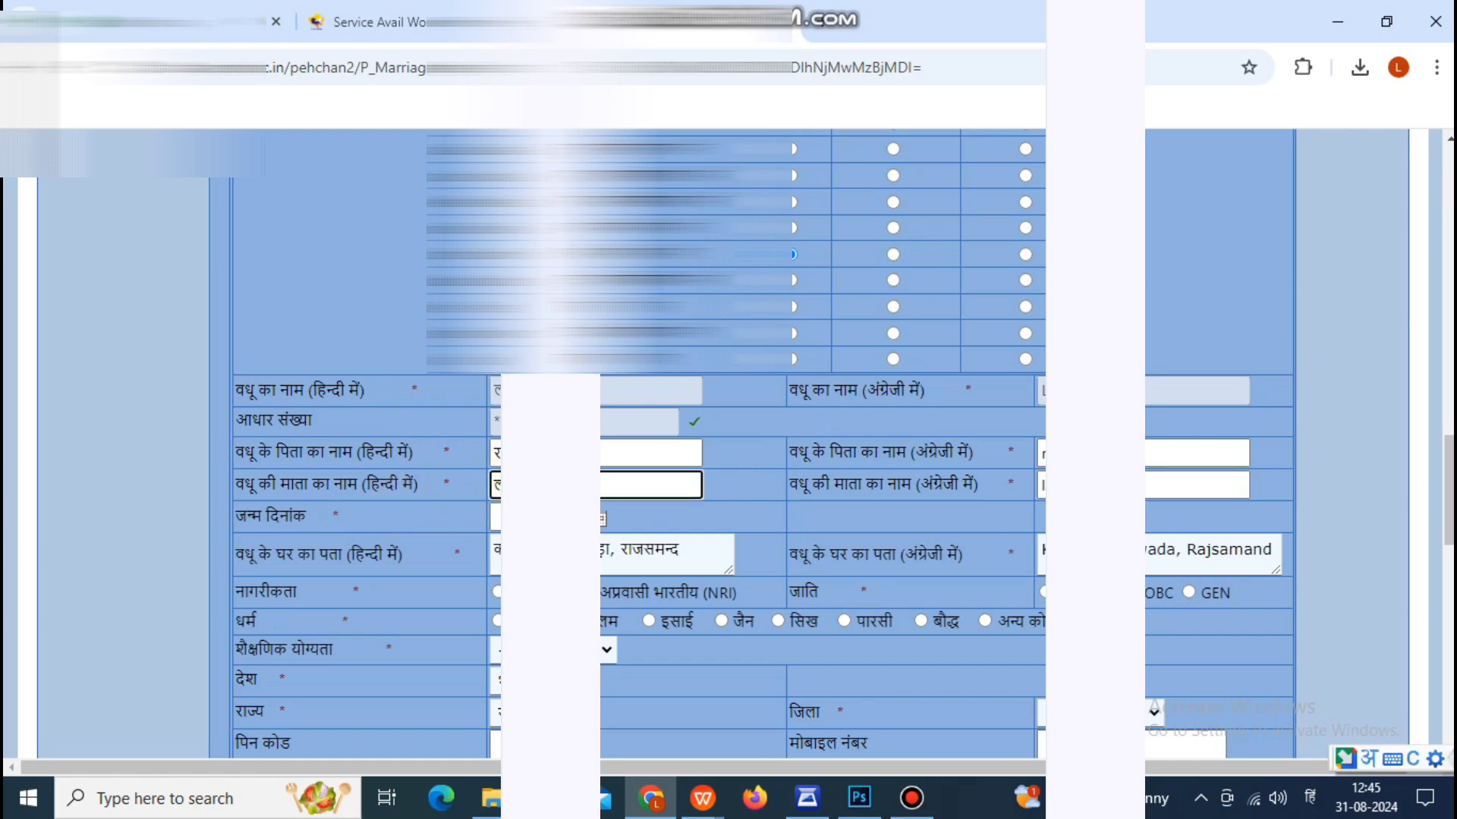
{"action": "type", "text": "do"}
{"action": "key", "text": "Escape"}
{"action": "key", "text": "alt+shift"}
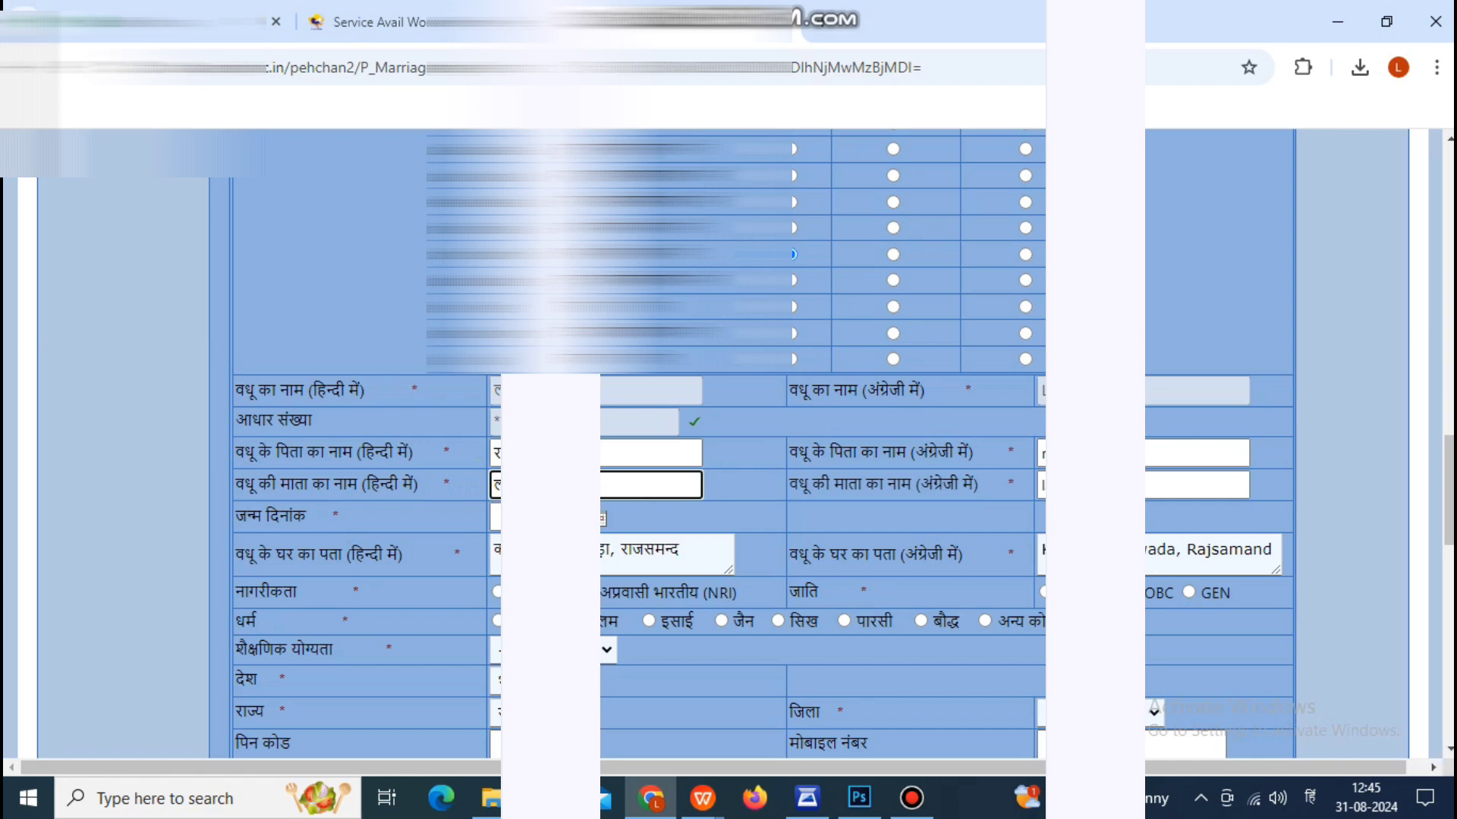
{"action": "left_click", "coordinate": [602, 520]}
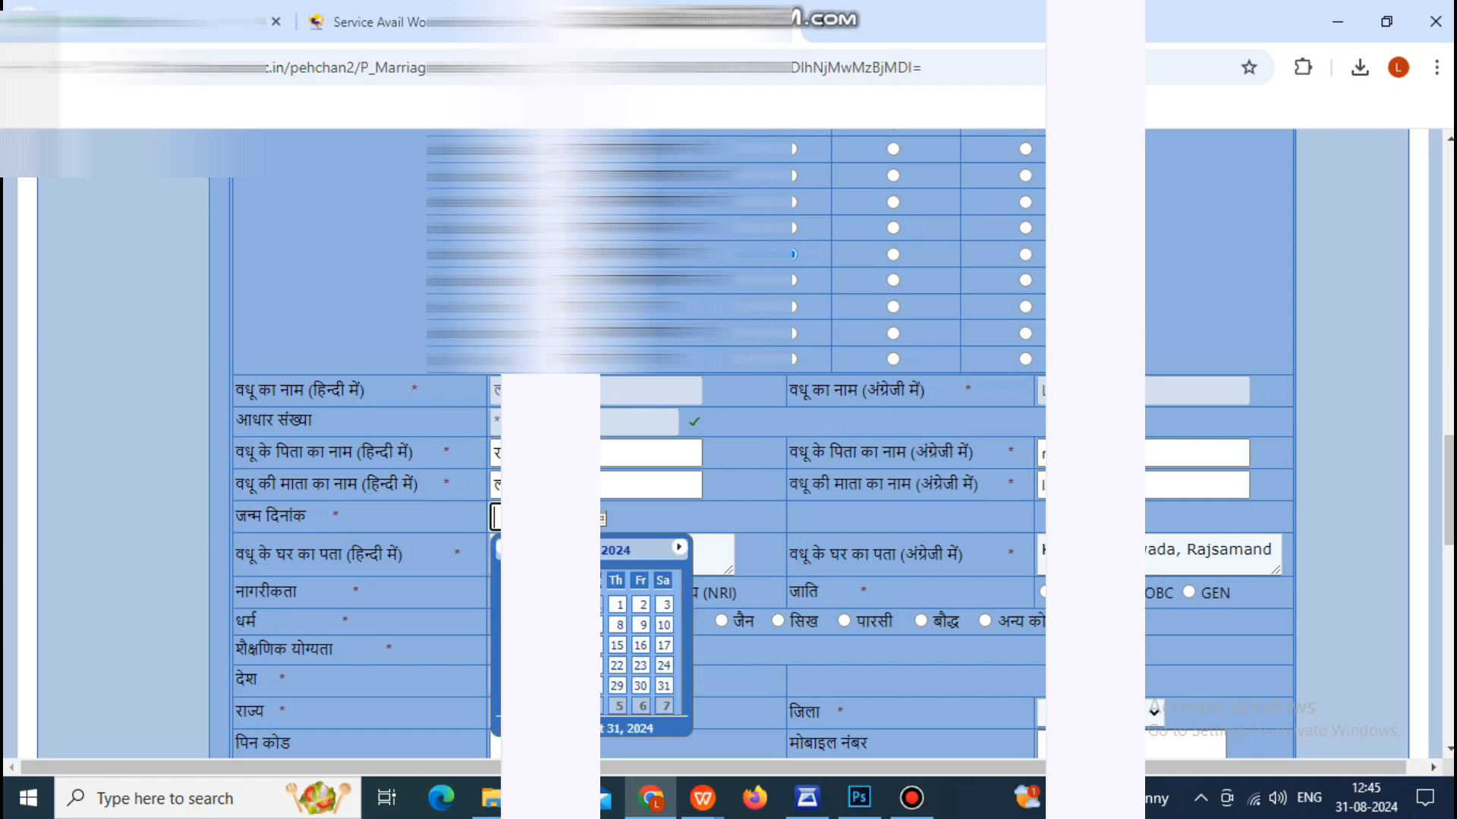
{"action": "left_click", "coordinate": [607, 551]}
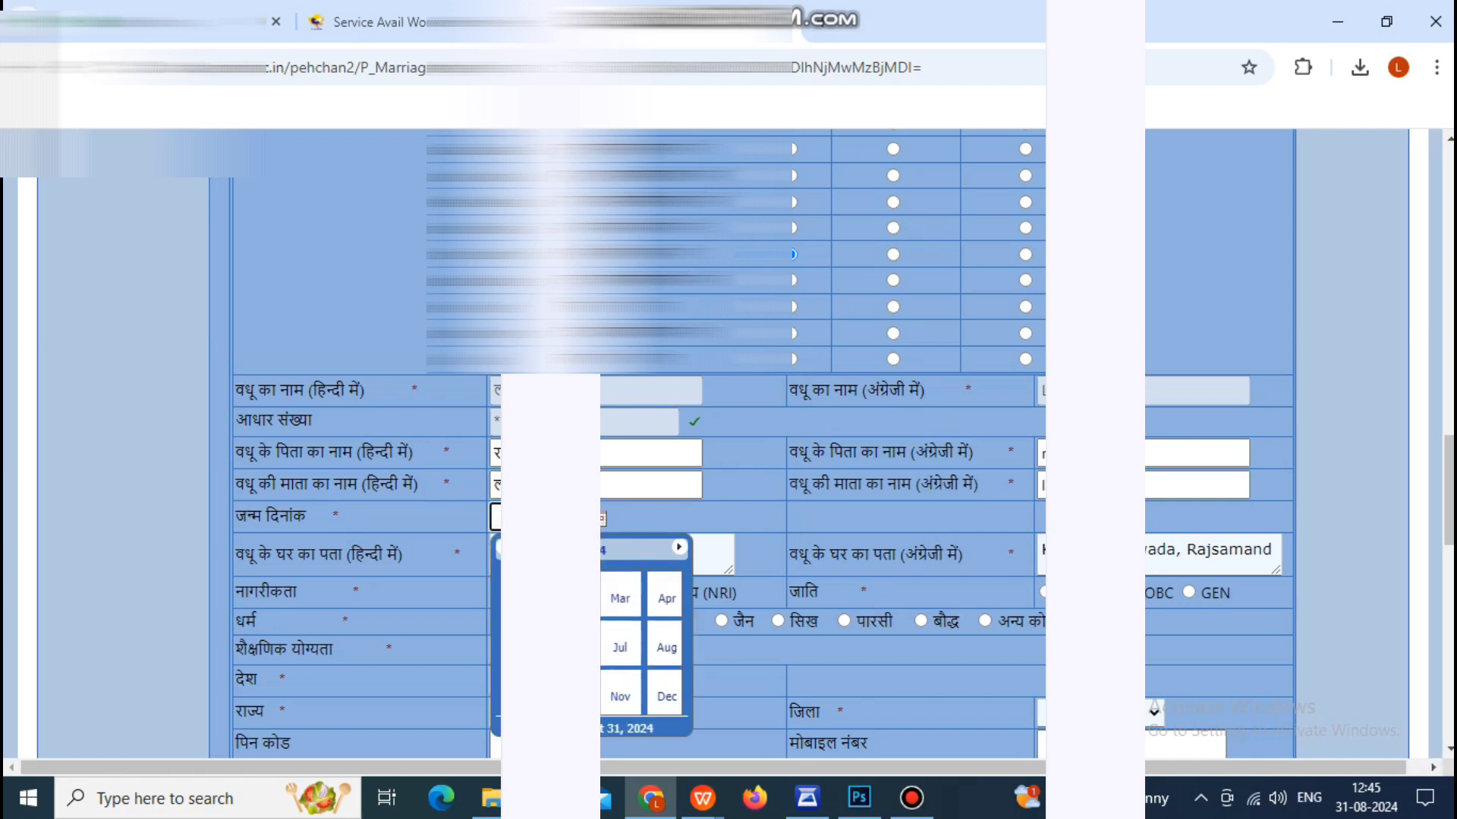
{"action": "left_click", "coordinate": [497, 548]}
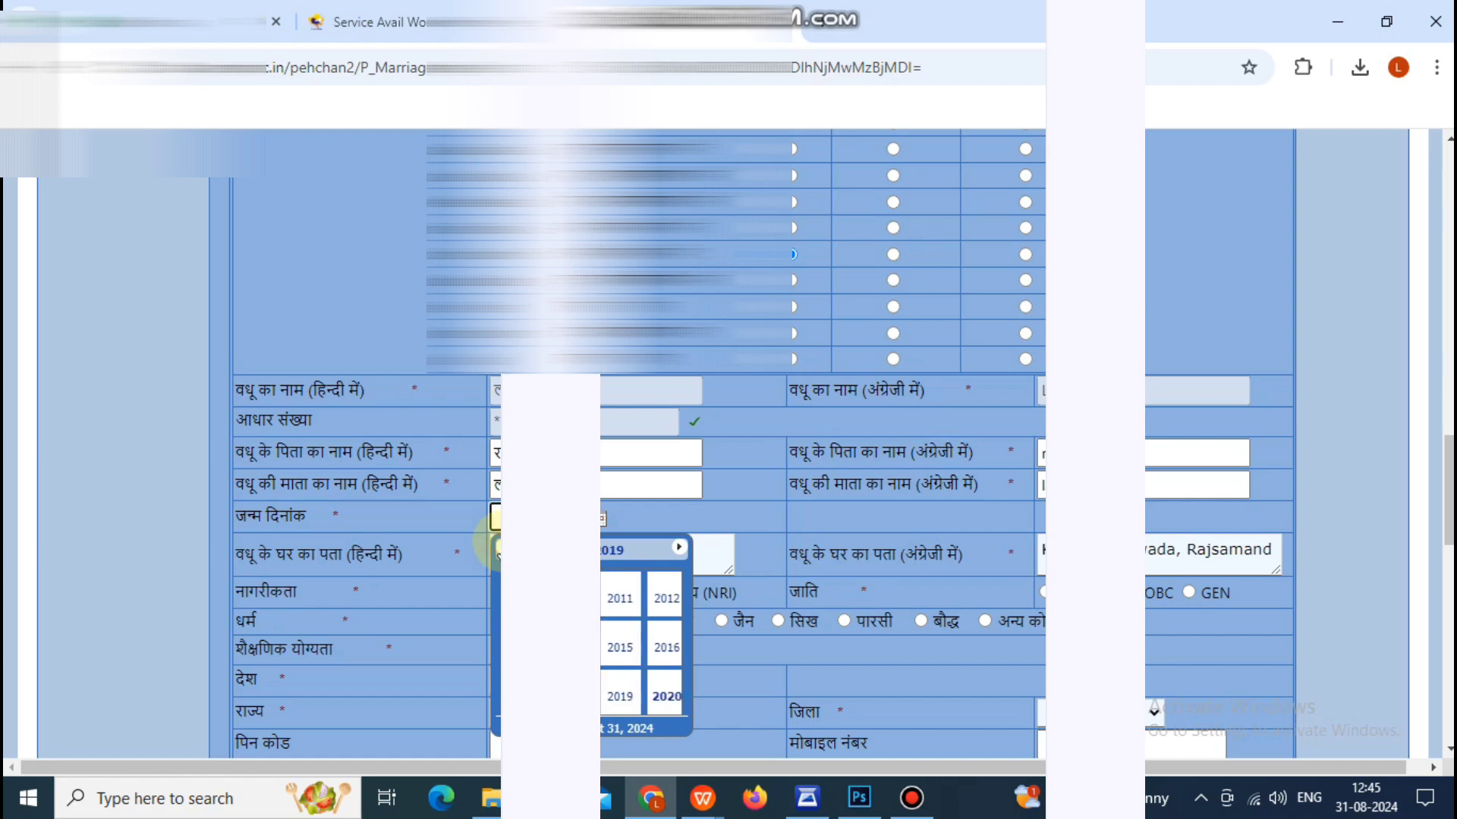
{"action": "left_click", "coordinate": [503, 548]}
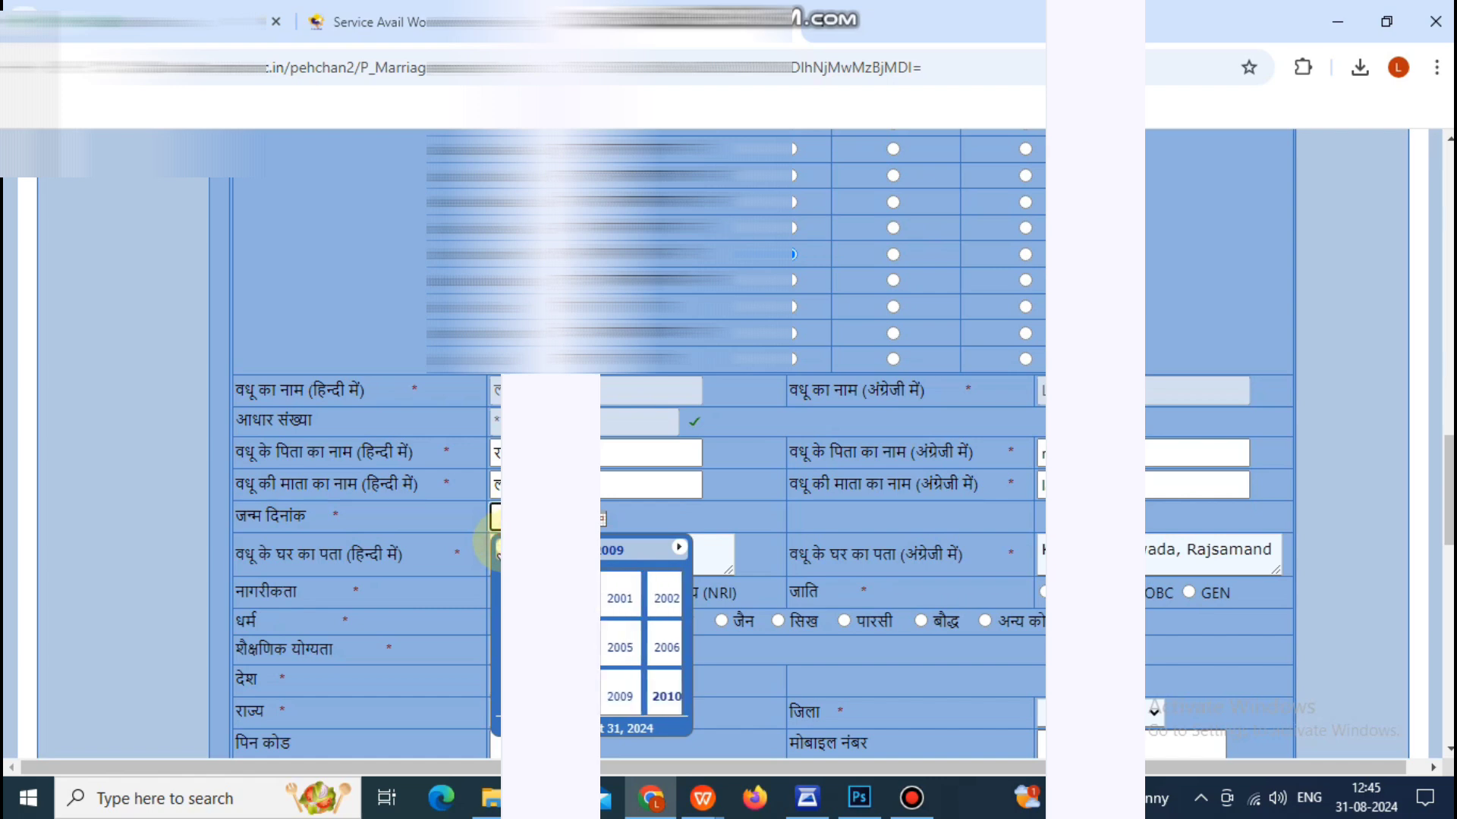
{"action": "left_click", "coordinate": [659, 598]}
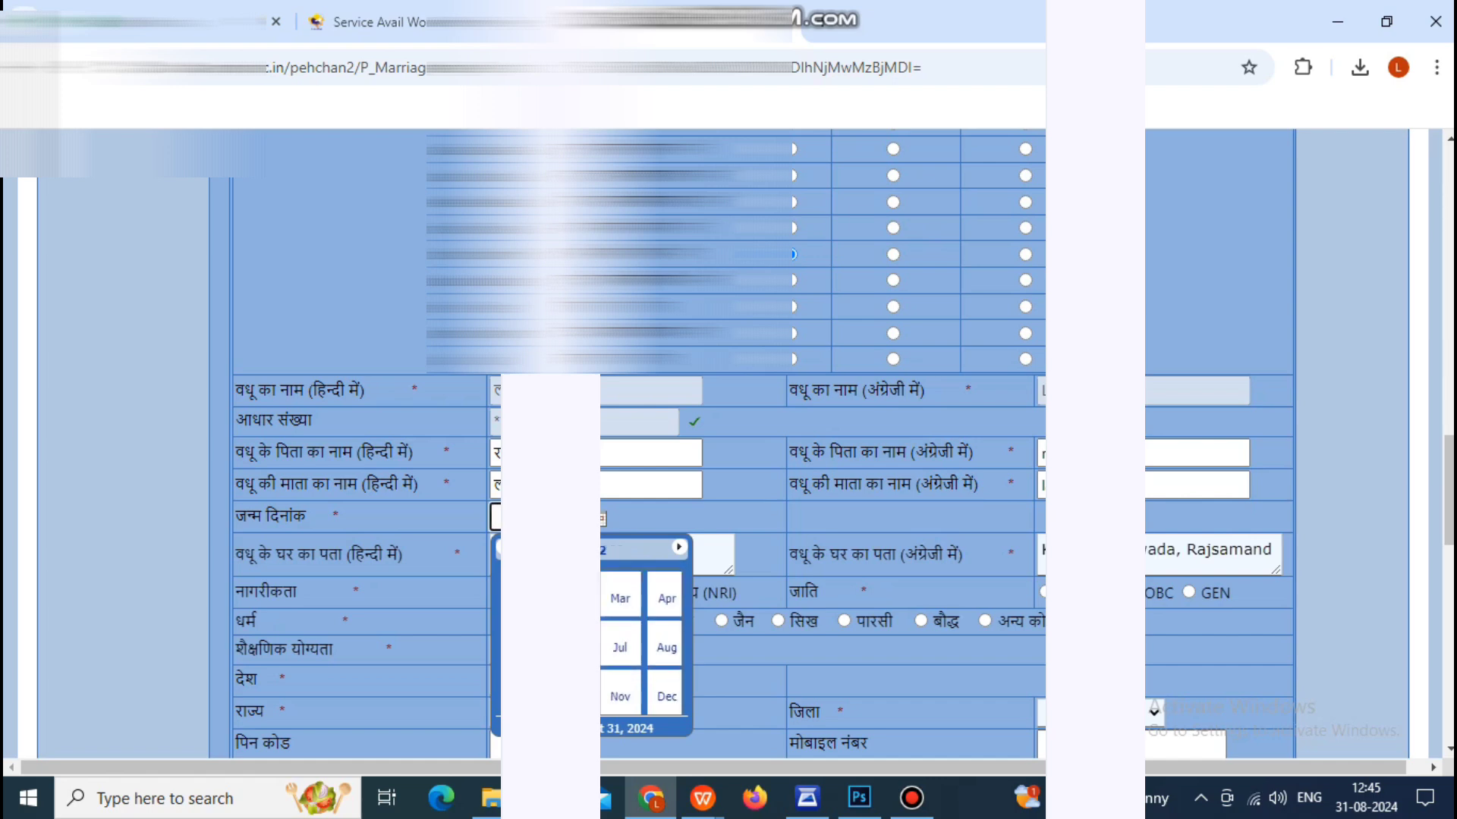
{"action": "left_click", "coordinate": [526, 696]}
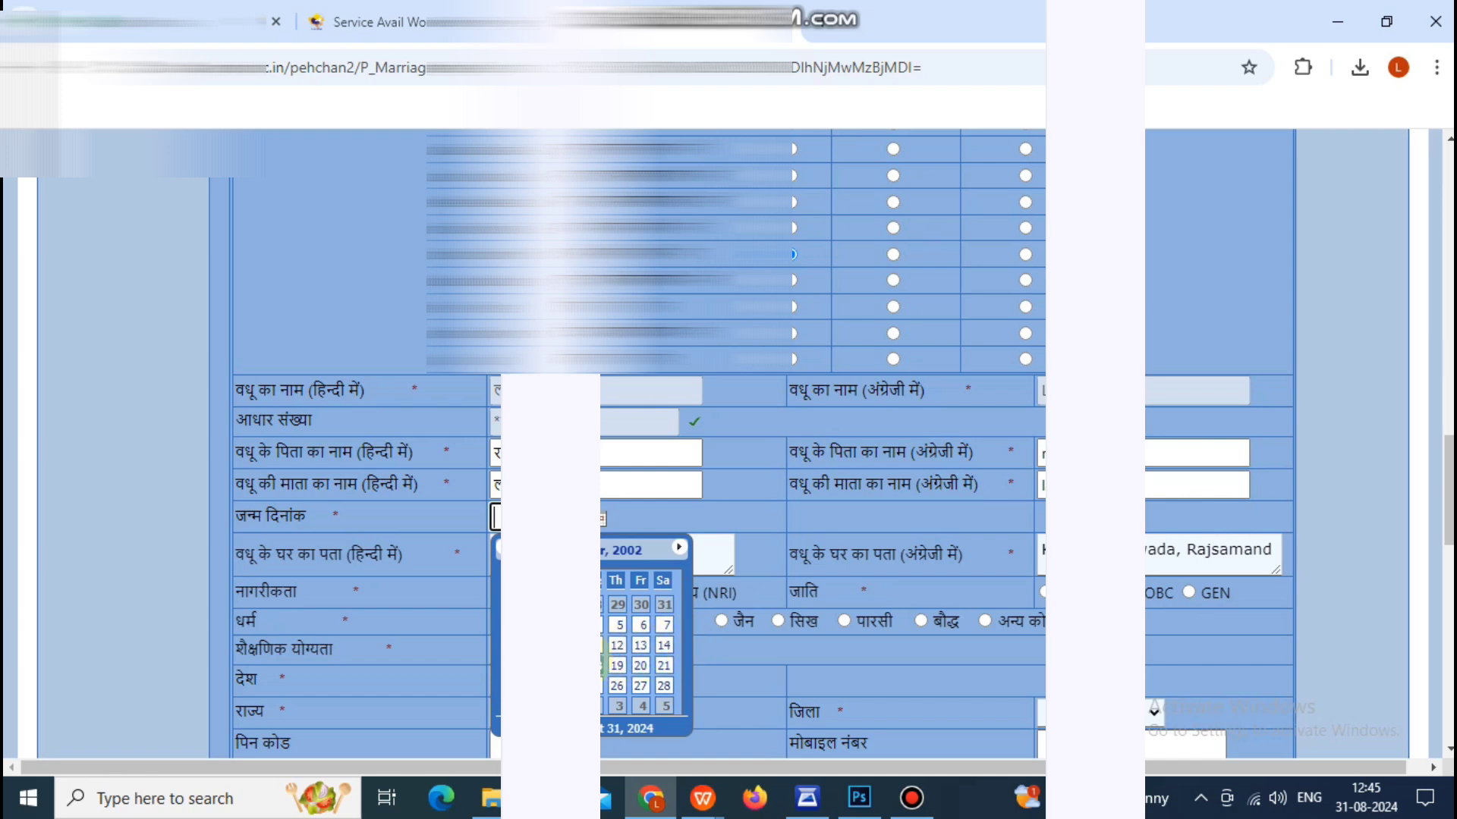
{"action": "left_click", "coordinate": [673, 664]}
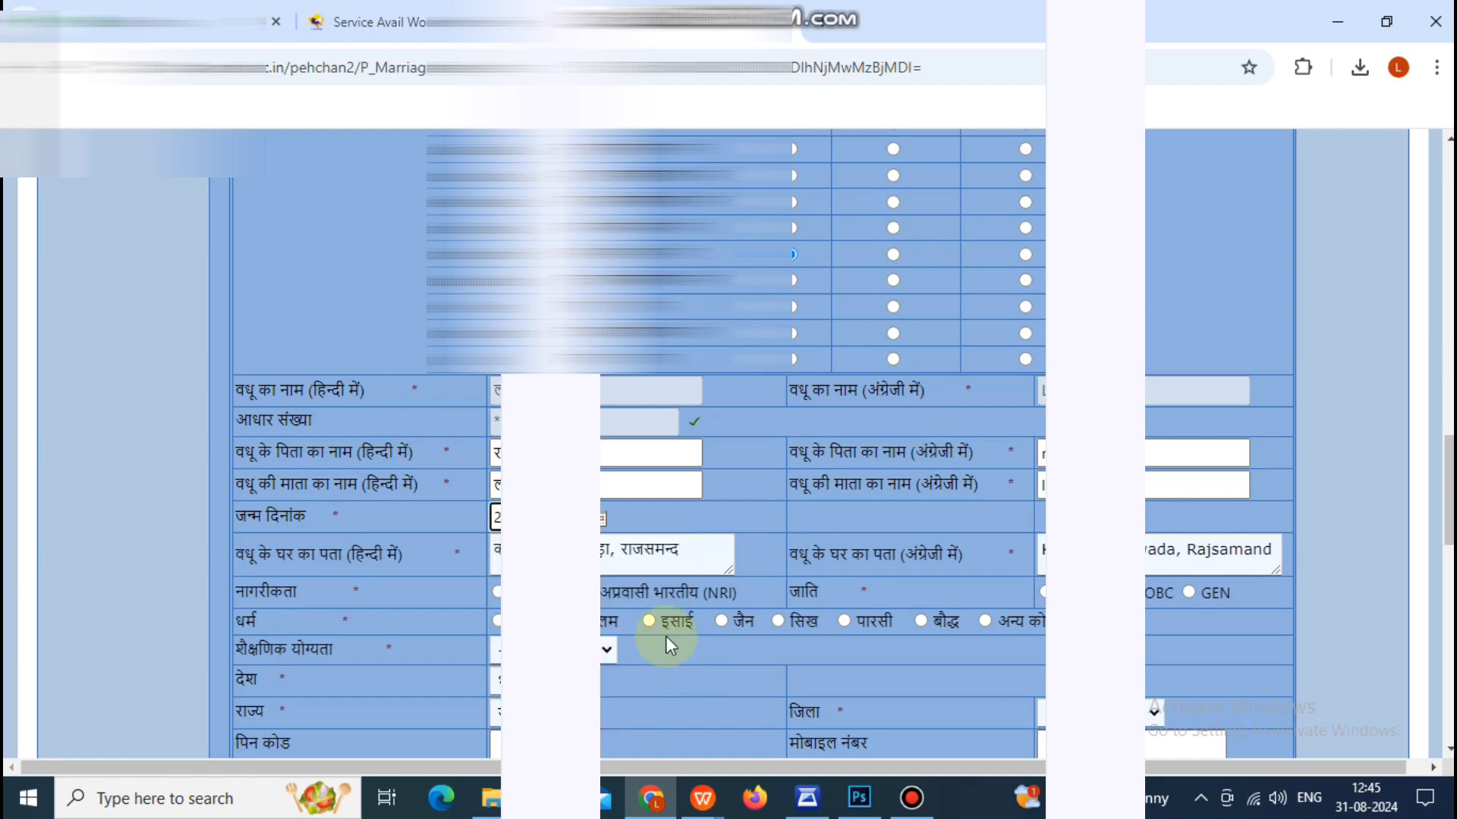
Retype the bride's Hindi home address using the Hindi input method.
{"action": "left_click_drag", "start_coordinate": [671, 557], "coordinate": [395, 560]}
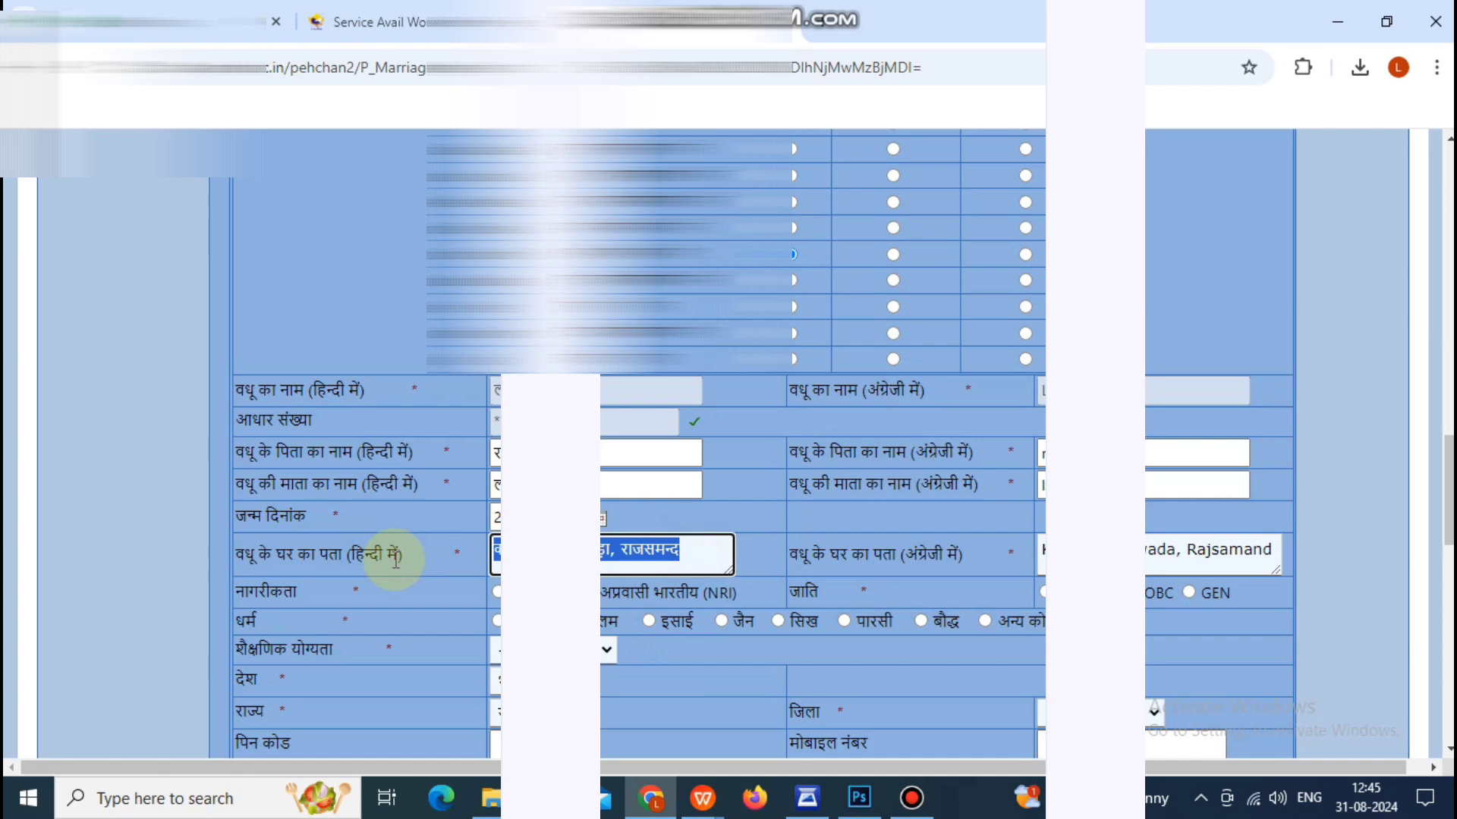
{"action": "key", "text": "alt+shift"}
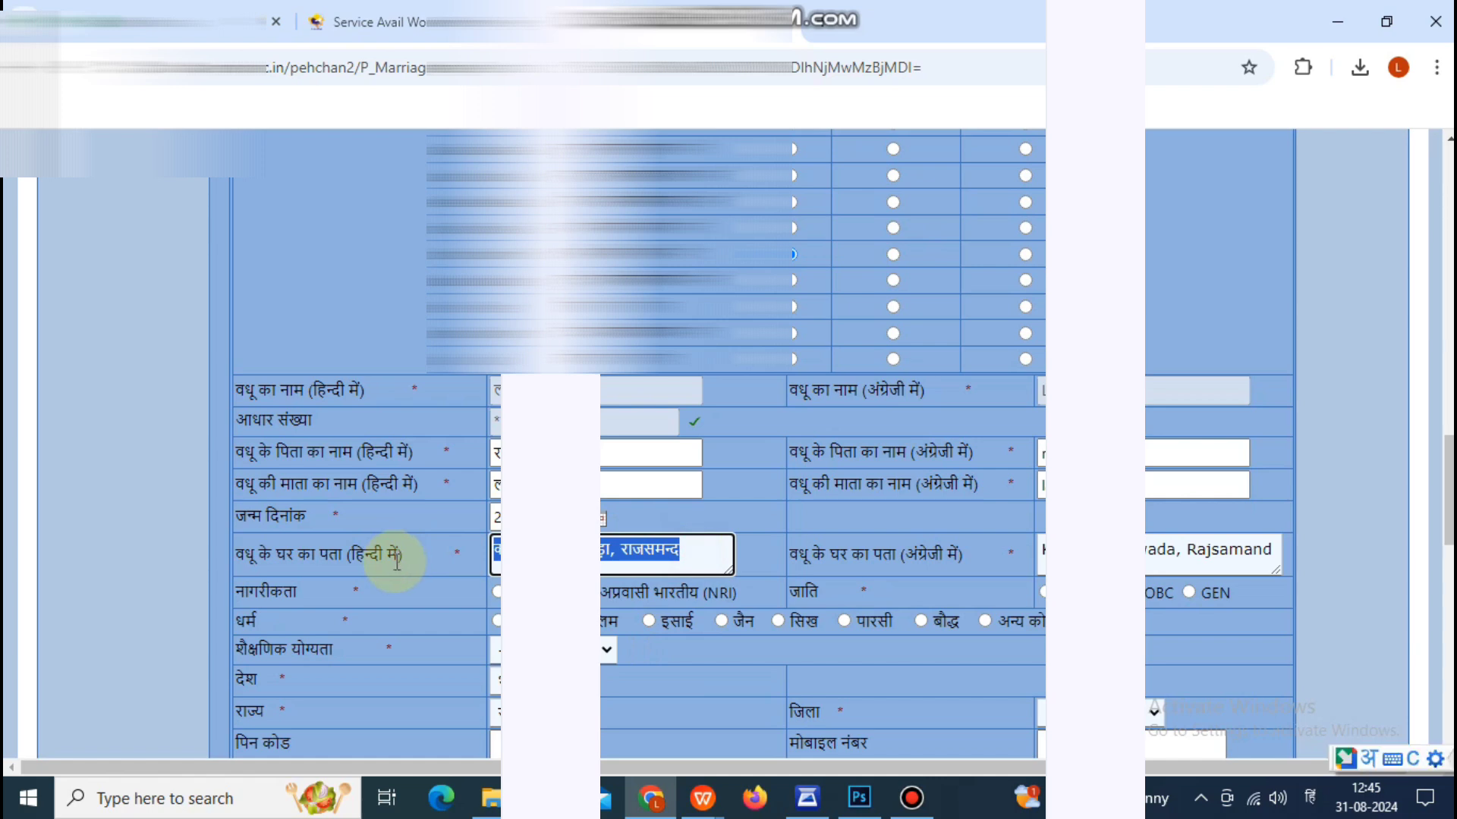
{"action": "type", "text": "ब"}
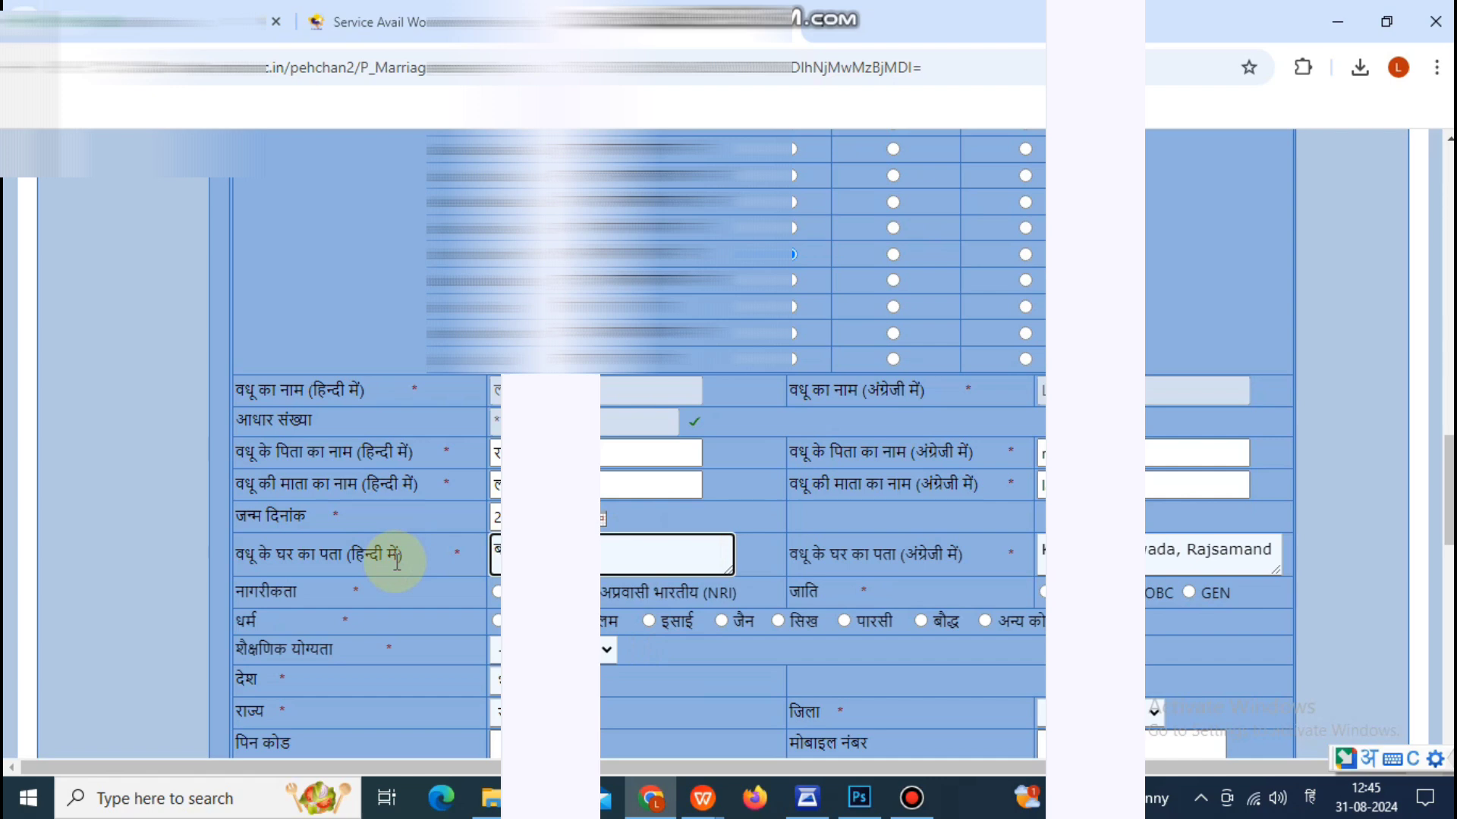
{"action": "key", "text": "BackSpace"}
{"action": "type", "text": "ते"}
{"action": "type", "text": "roda"}
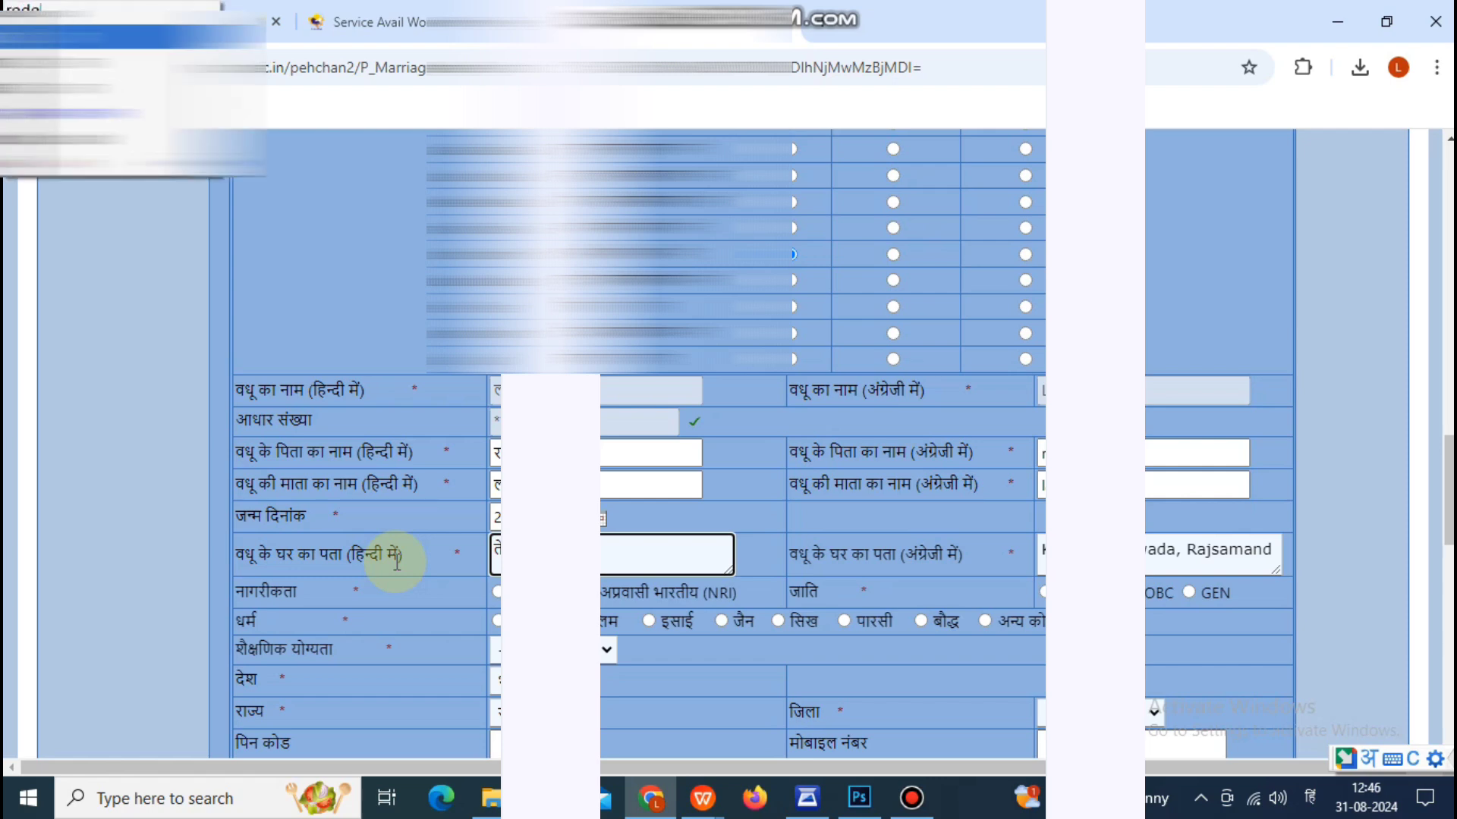
{"action": "key", "text": "space"}
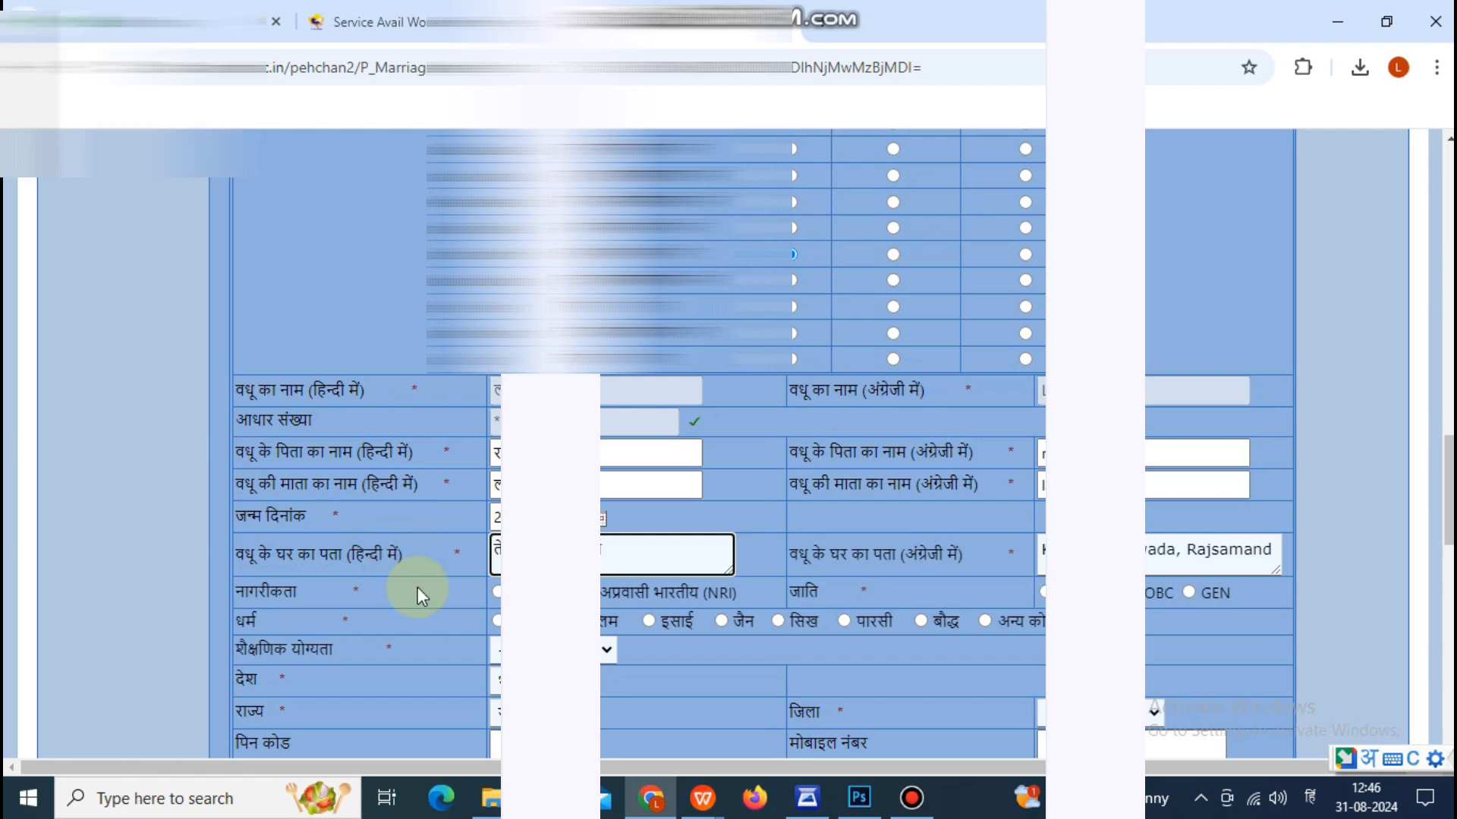
Enter 'tejpda' as the bride's English address and mark her Indian and हिन्दू.
{"action": "left_click_drag", "start_coordinate": [1026, 553], "coordinate": [1432, 537]}
{"action": "type", "text": "t"}
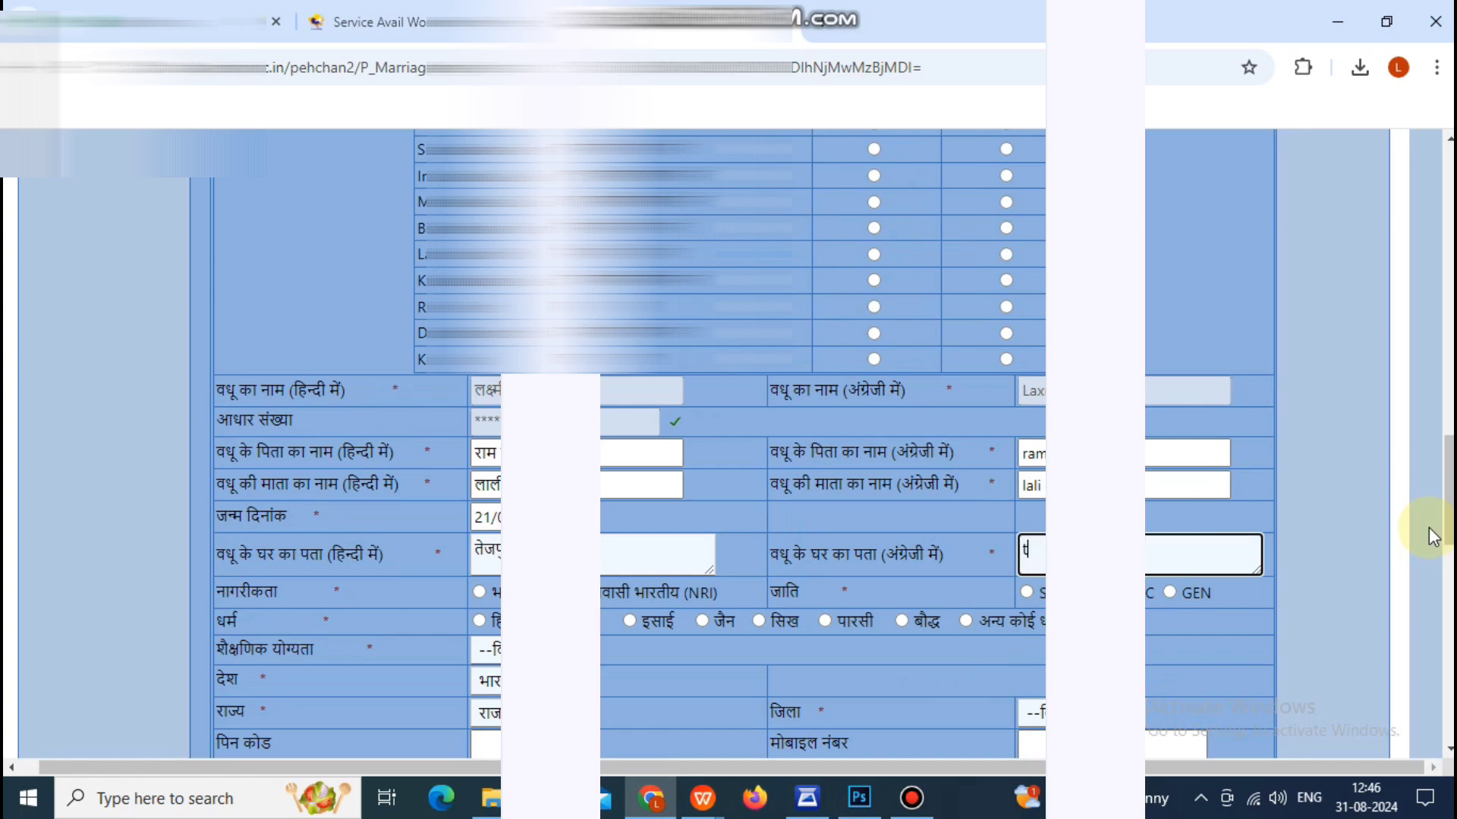
{"action": "type", "text": "ejp"}
{"action": "type", "text": "da"}
{"action": "left_click", "coordinate": [480, 592]}
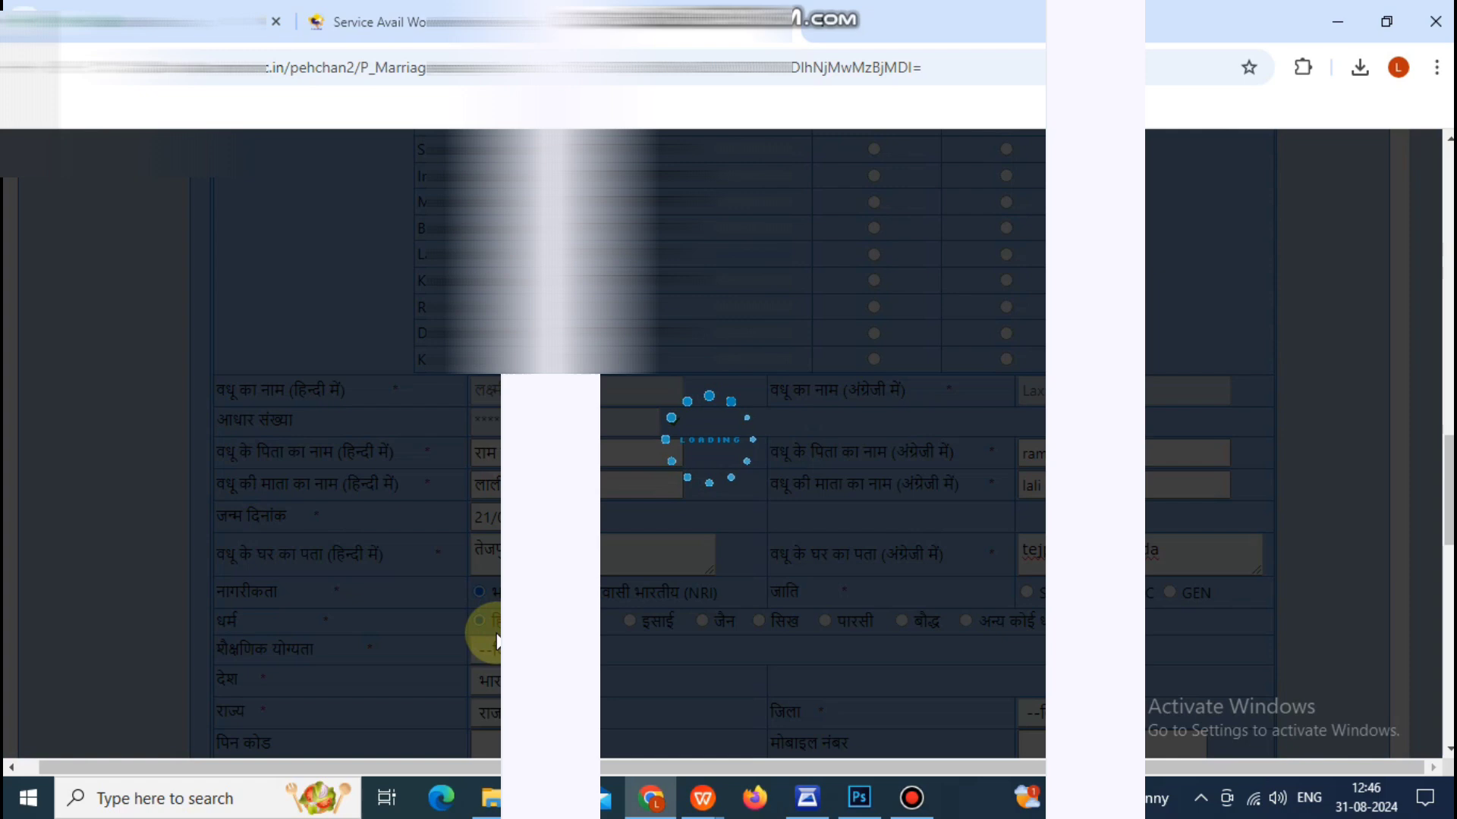
{"action": "left_click", "coordinate": [480, 622]}
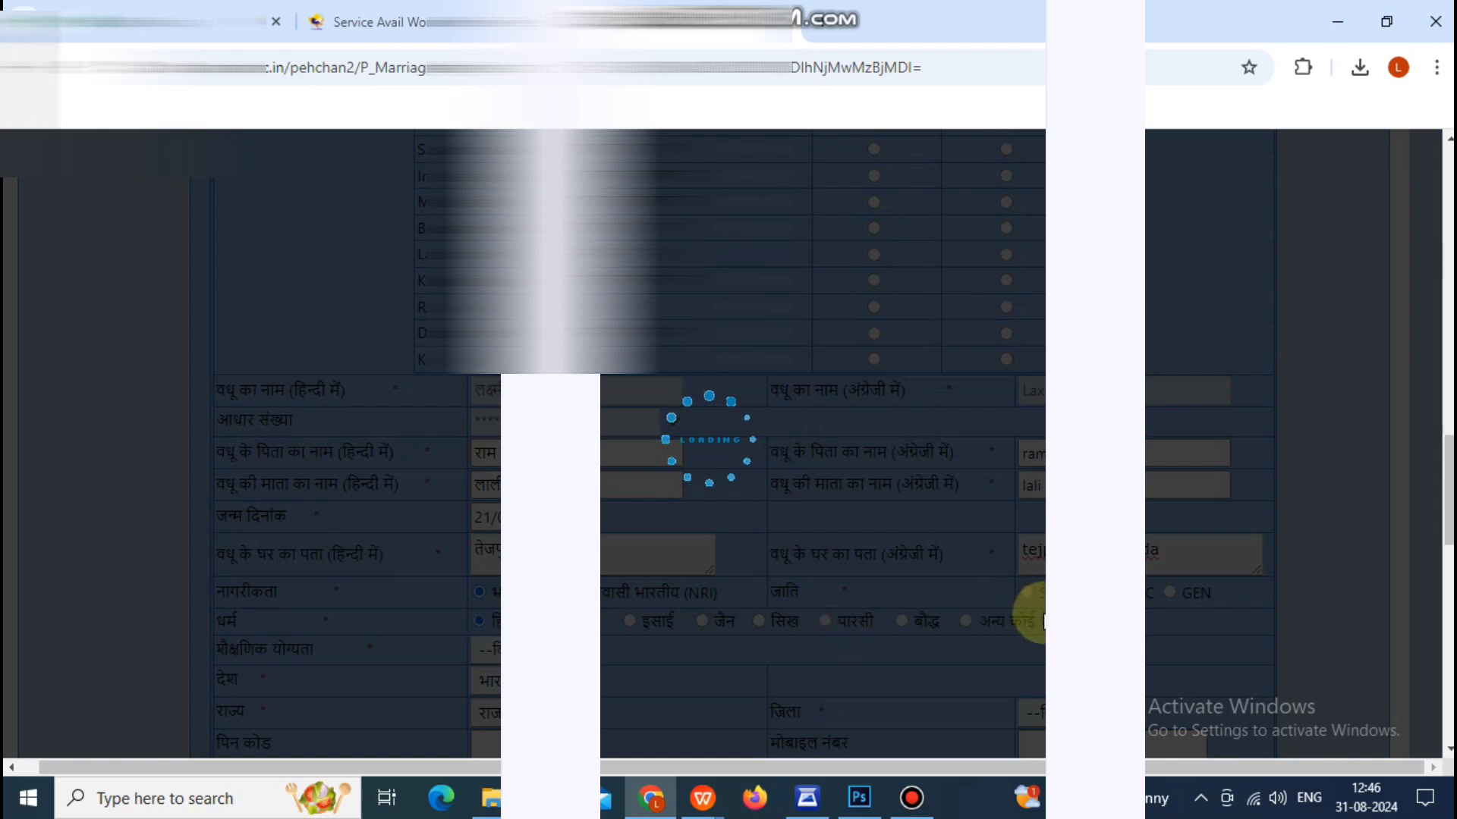
Scroll to the witness section and enter the groom's witness name in Hindi.
{"action": "scroll", "coordinate": [1044, 620], "scroll_direction": "down", "scroll_amount": 1}
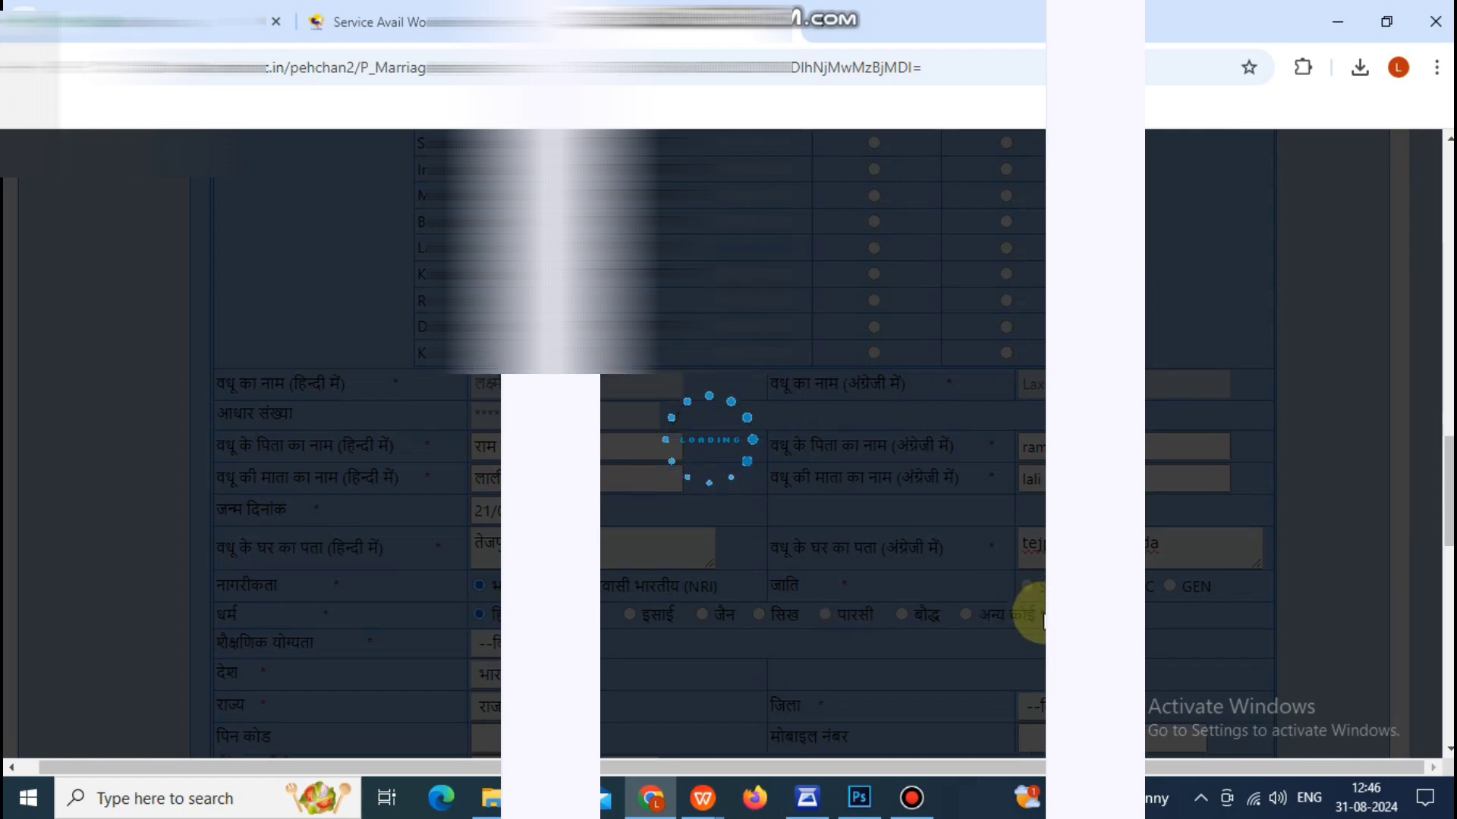
{"action": "scroll", "coordinate": [1044, 621], "scroll_direction": "down", "scroll_amount": 1}
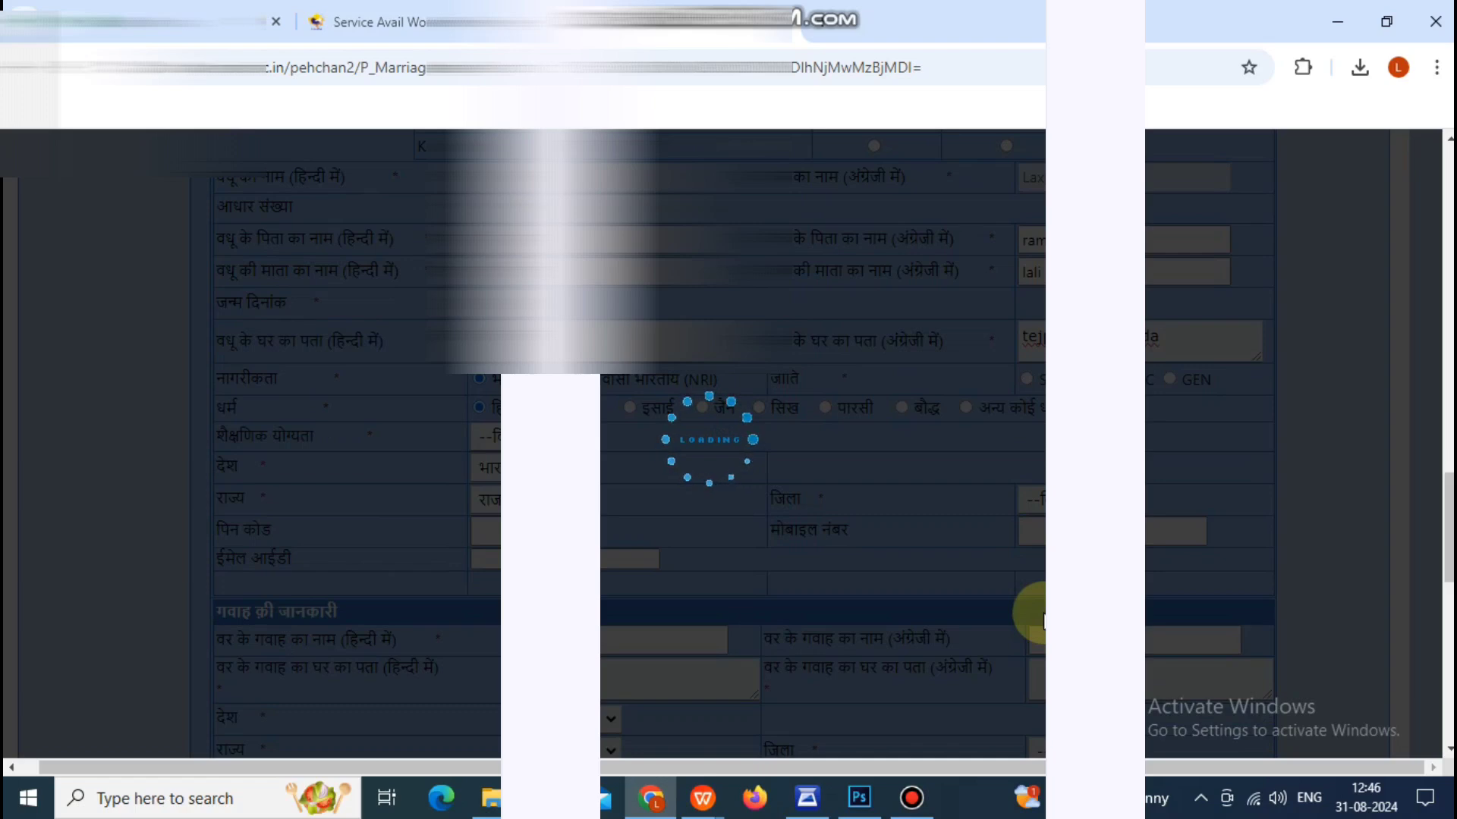
{"action": "scroll", "coordinate": [1044, 621], "scroll_direction": "down", "scroll_amount": 3}
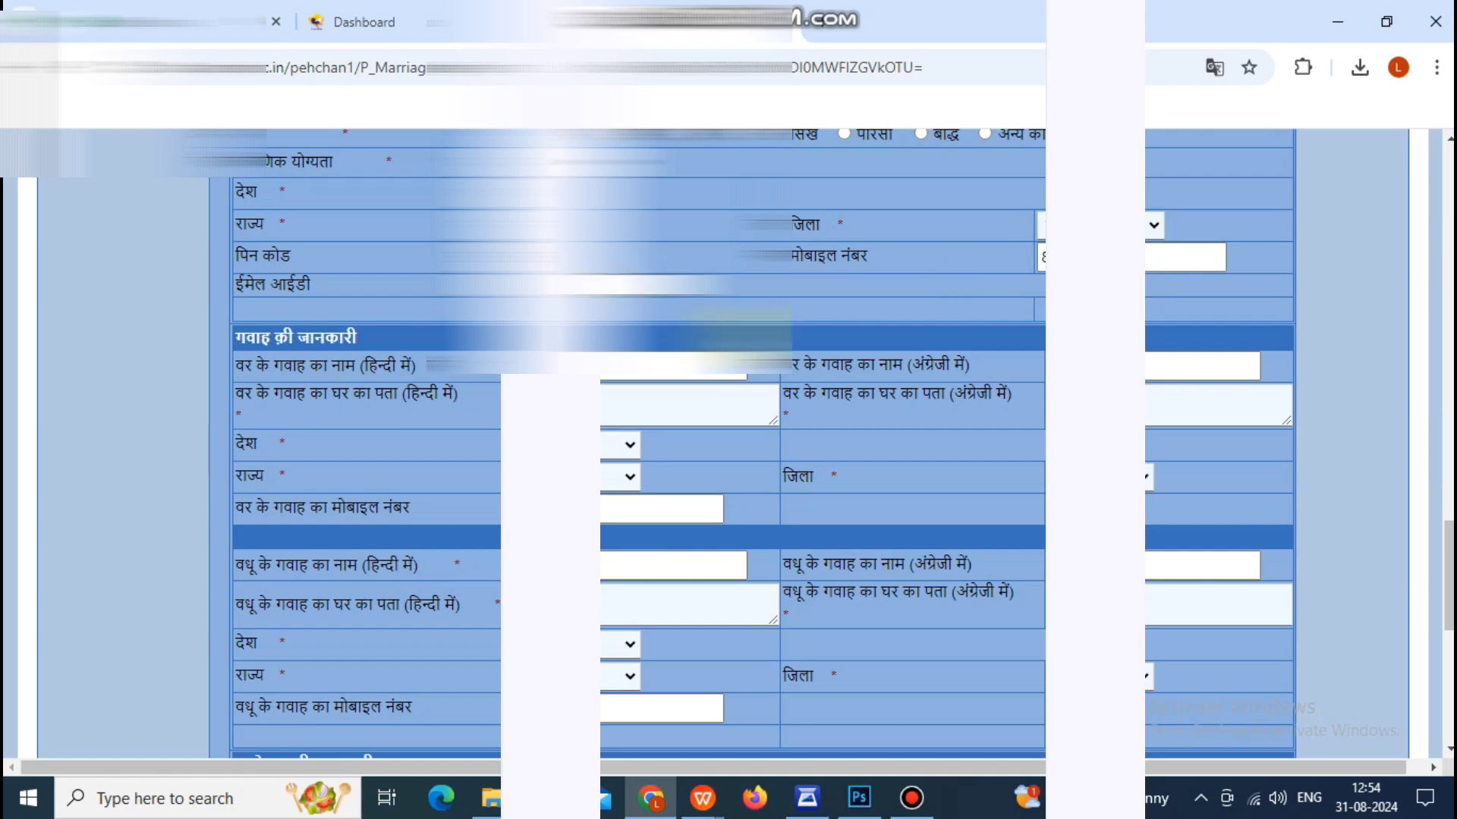
{"action": "left_click", "coordinate": [641, 365]}
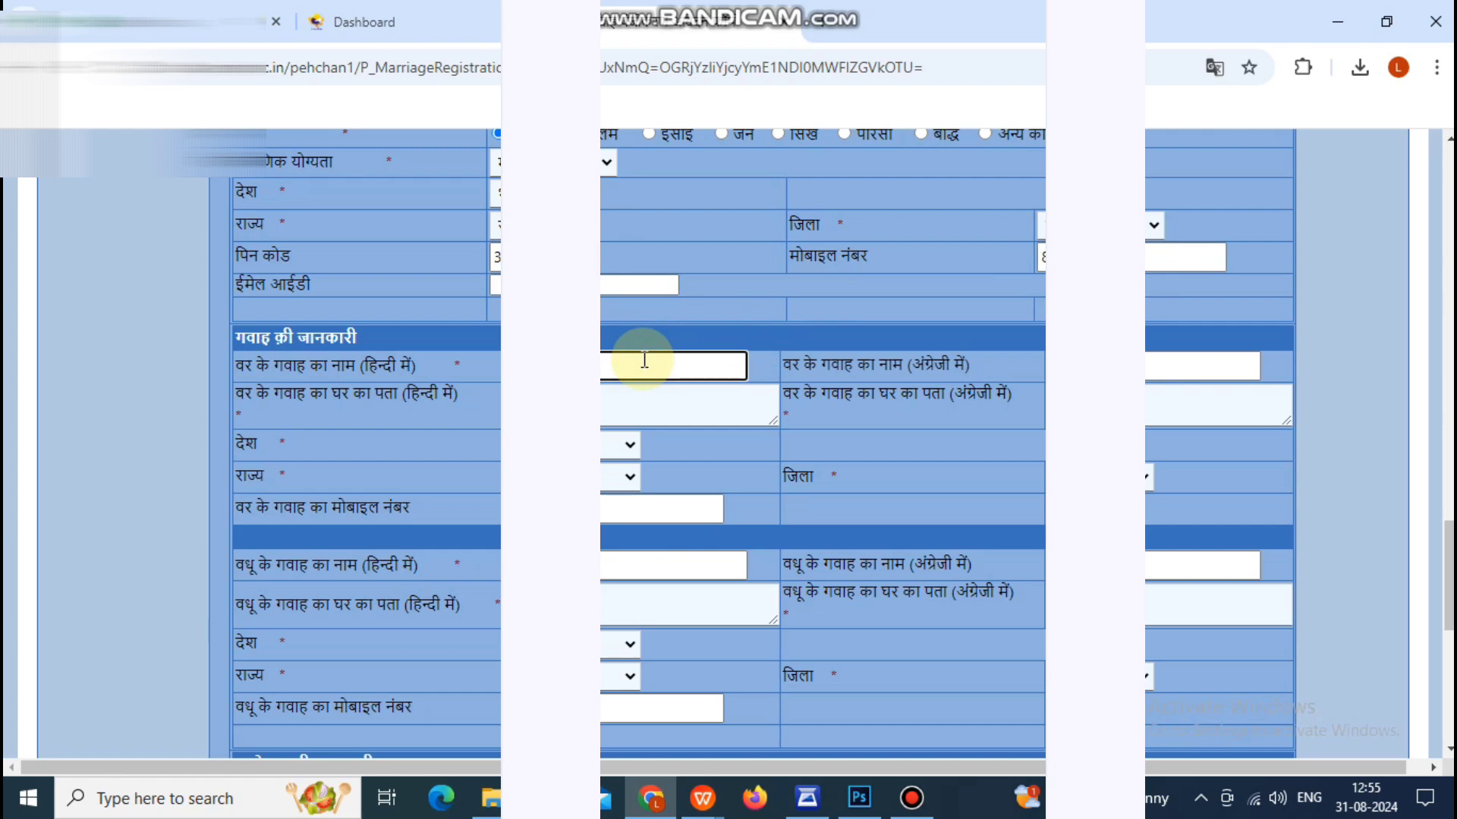
{"action": "scroll", "coordinate": [644, 360], "scroll_direction": "down", "scroll_amount": 1}
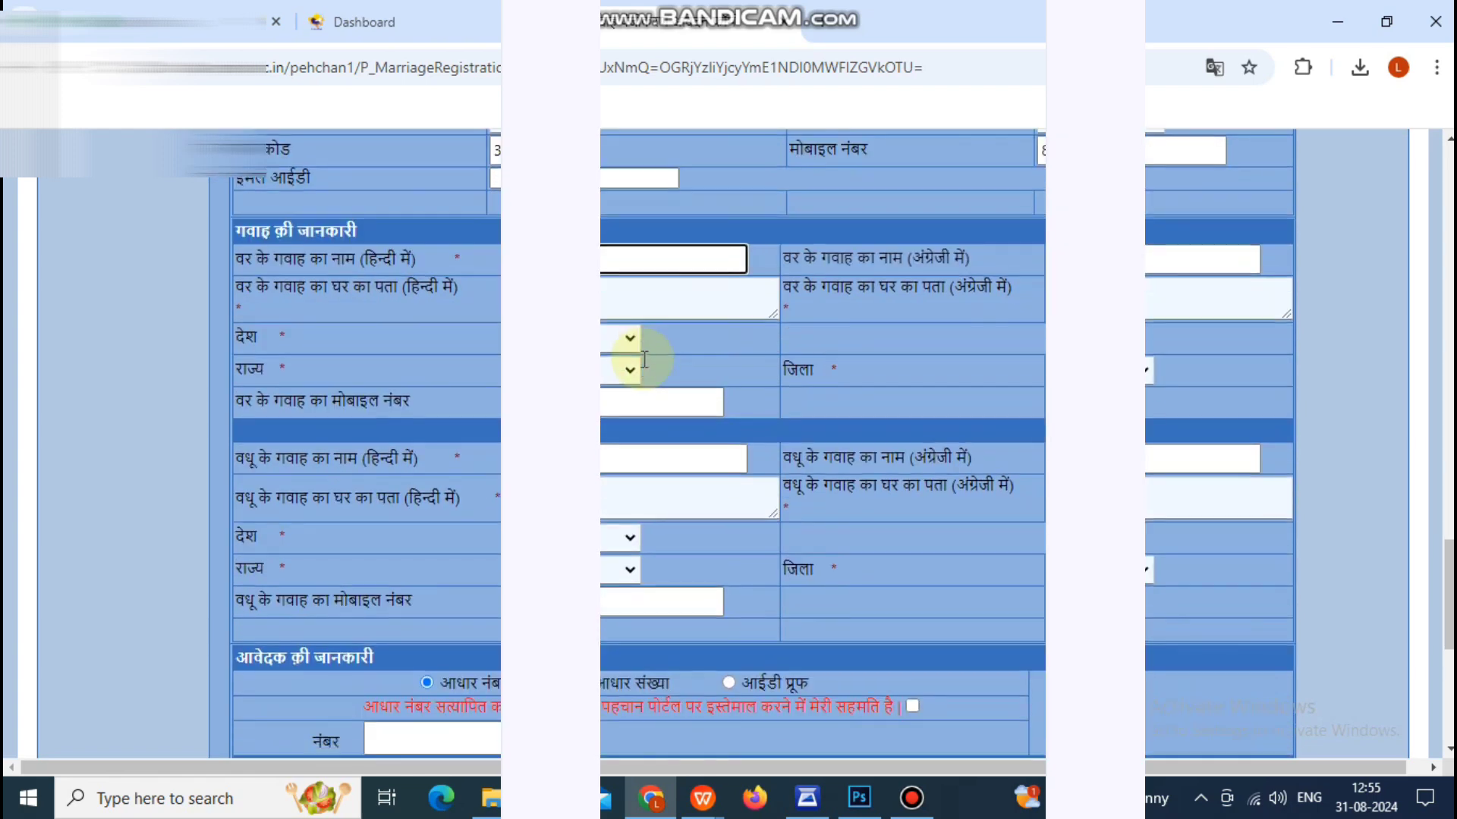
{"action": "mouse_move", "coordinate": [762, 6]}
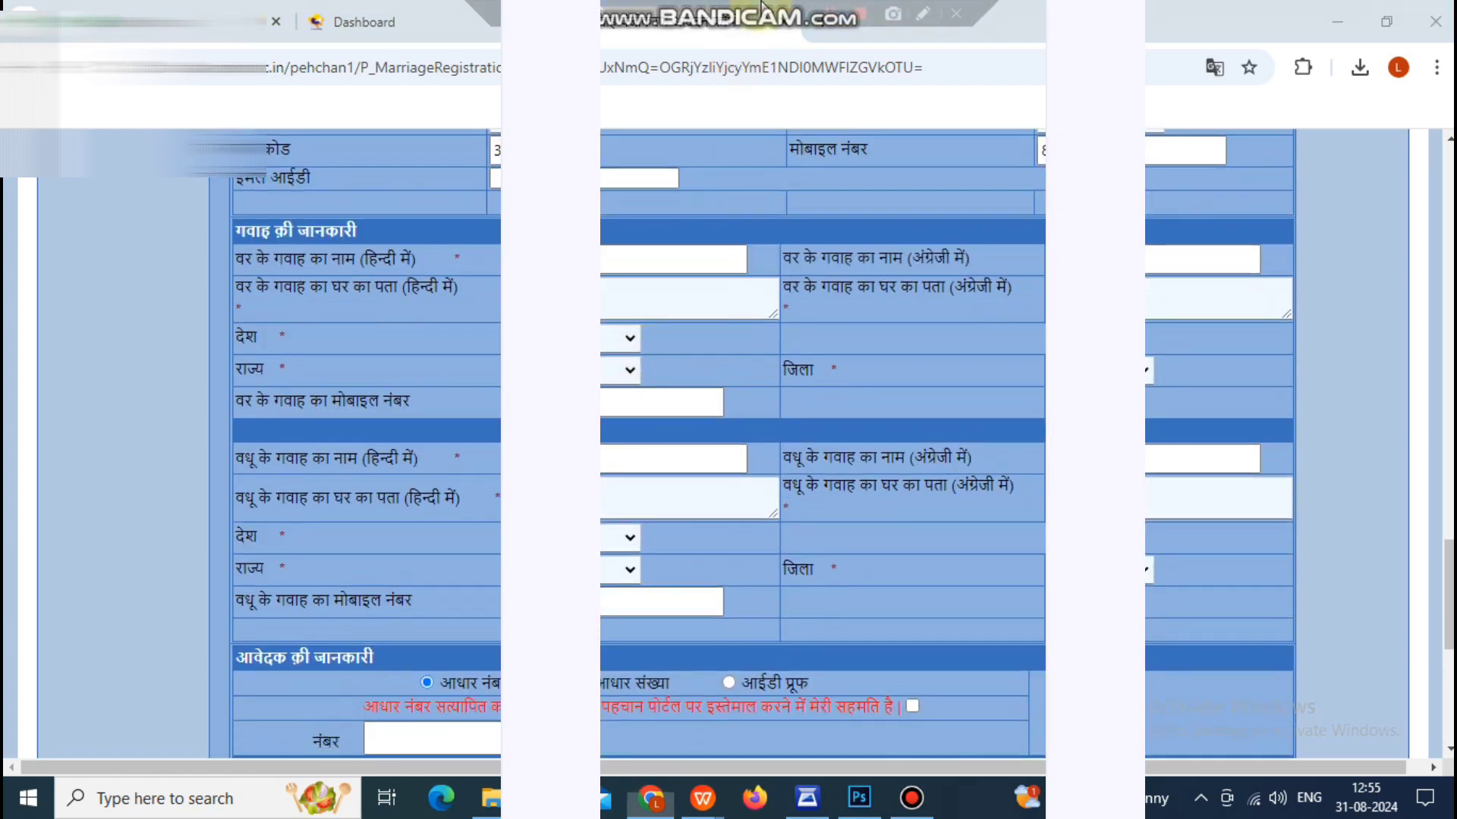
{"action": "left_click", "coordinate": [831, 11]}
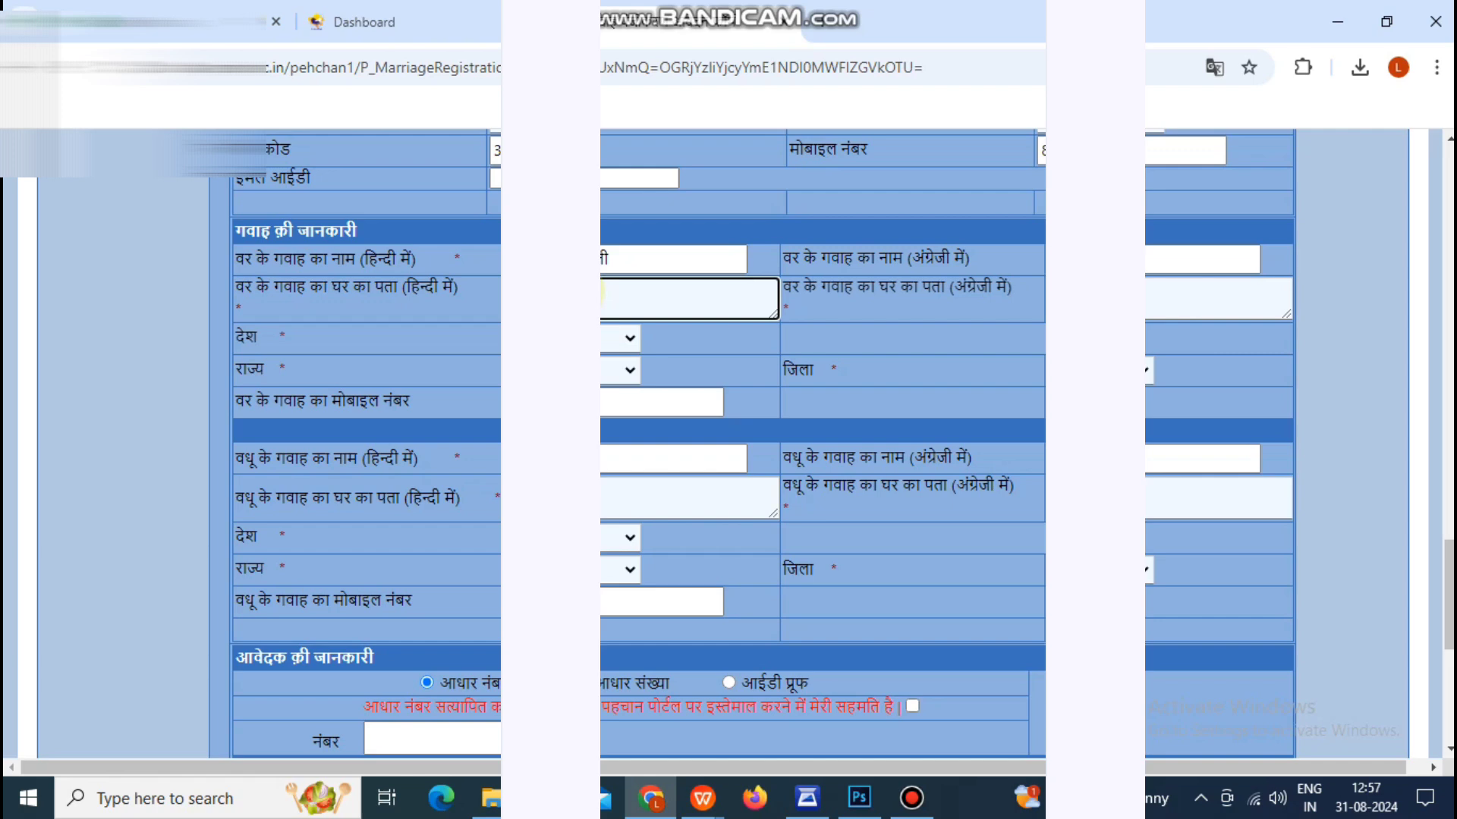
Fill the groom's witness Hindi address ('tanto kaliuwa waas') and English address 'vas'.
{"action": "key", "text": "alt+shift"}
{"action": "type", "text": "tanto"}
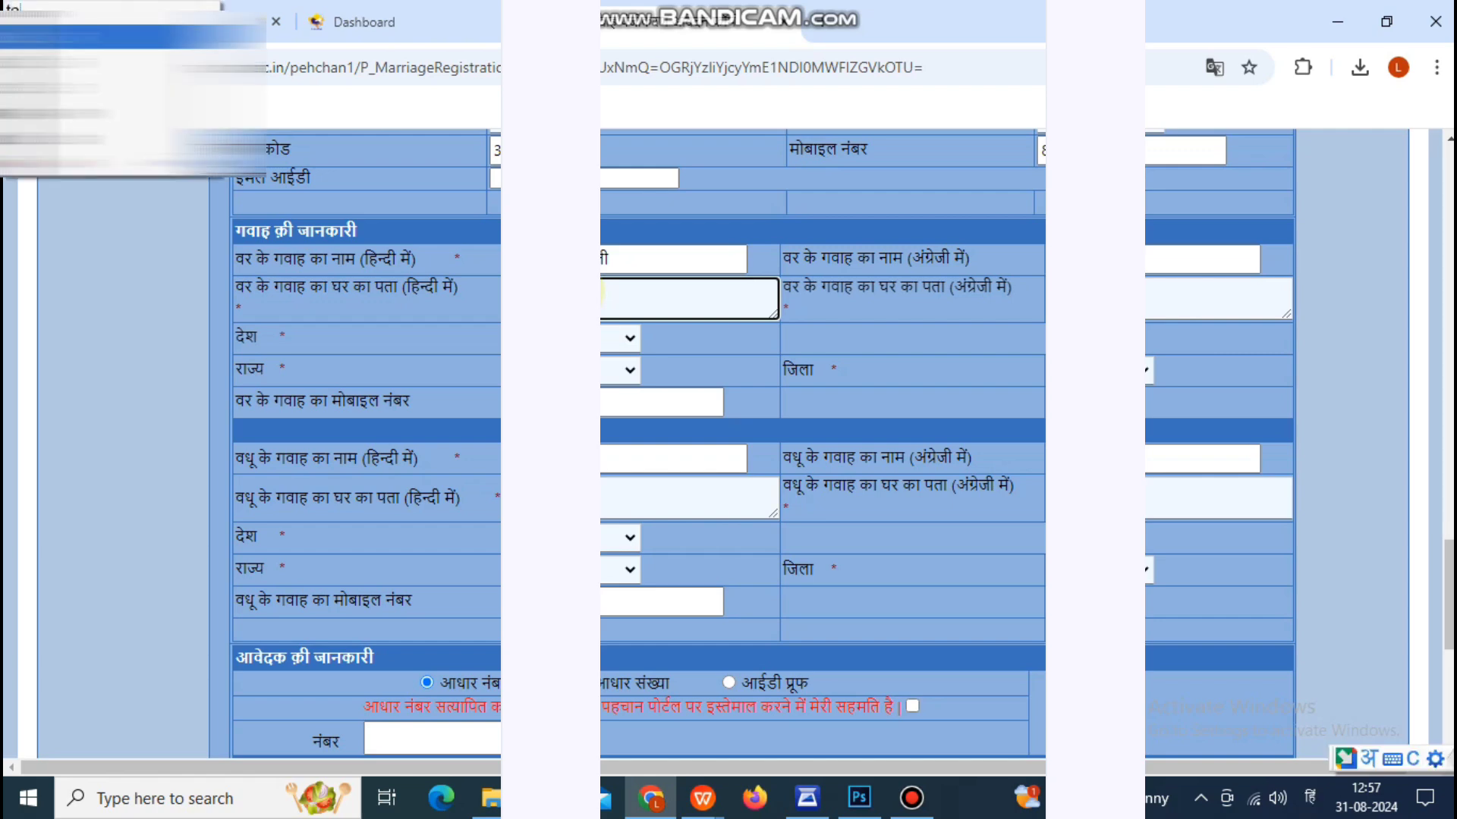
{"action": "type", "text": " kaliuwa"}
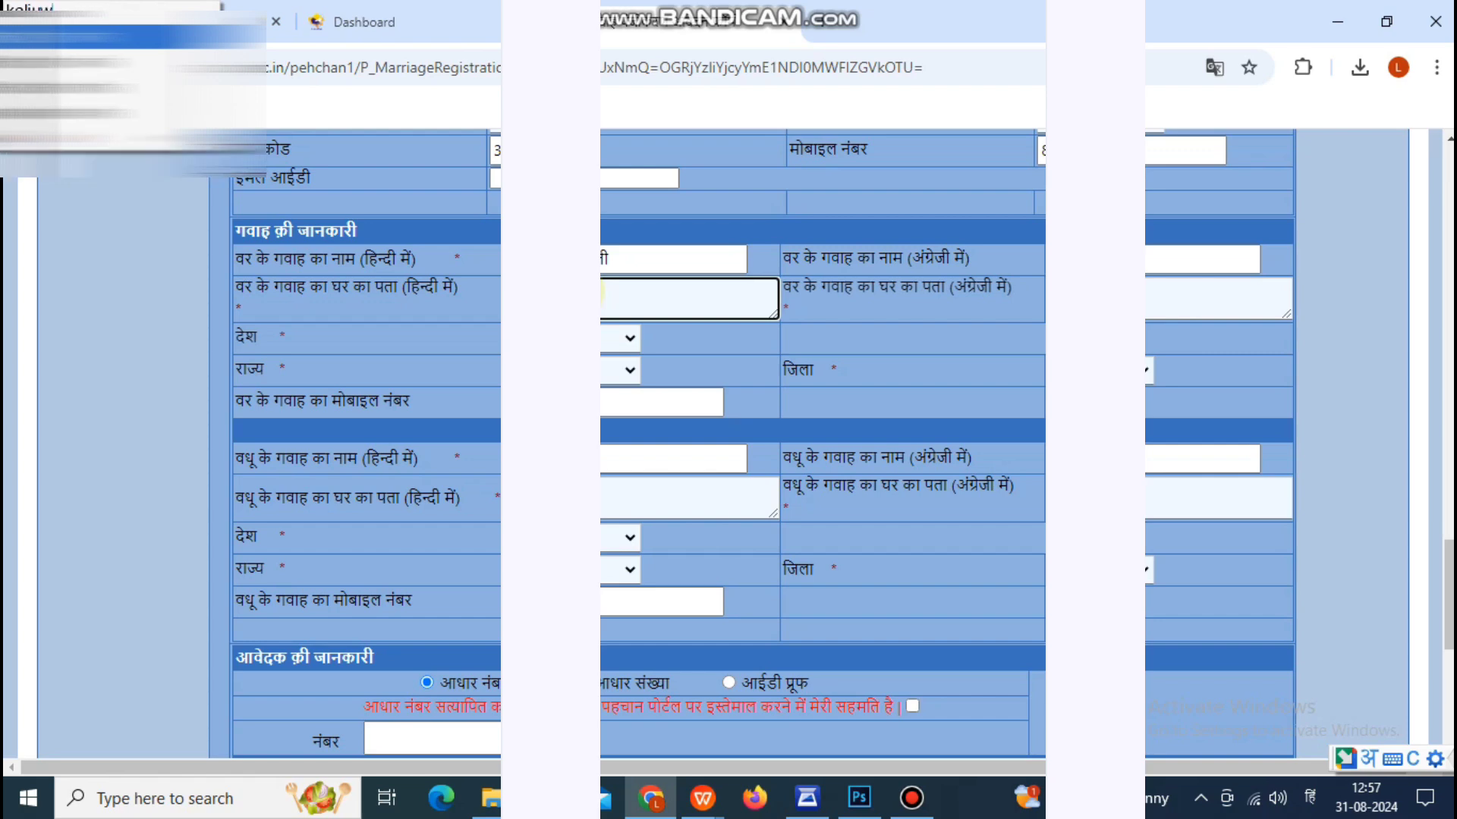
{"action": "key", "text": "BackSpace"}
{"action": "key", "text": "BackSpace"}
{"action": "key", "text": "BackSpace"}
{"action": "type", "text": "waas"}
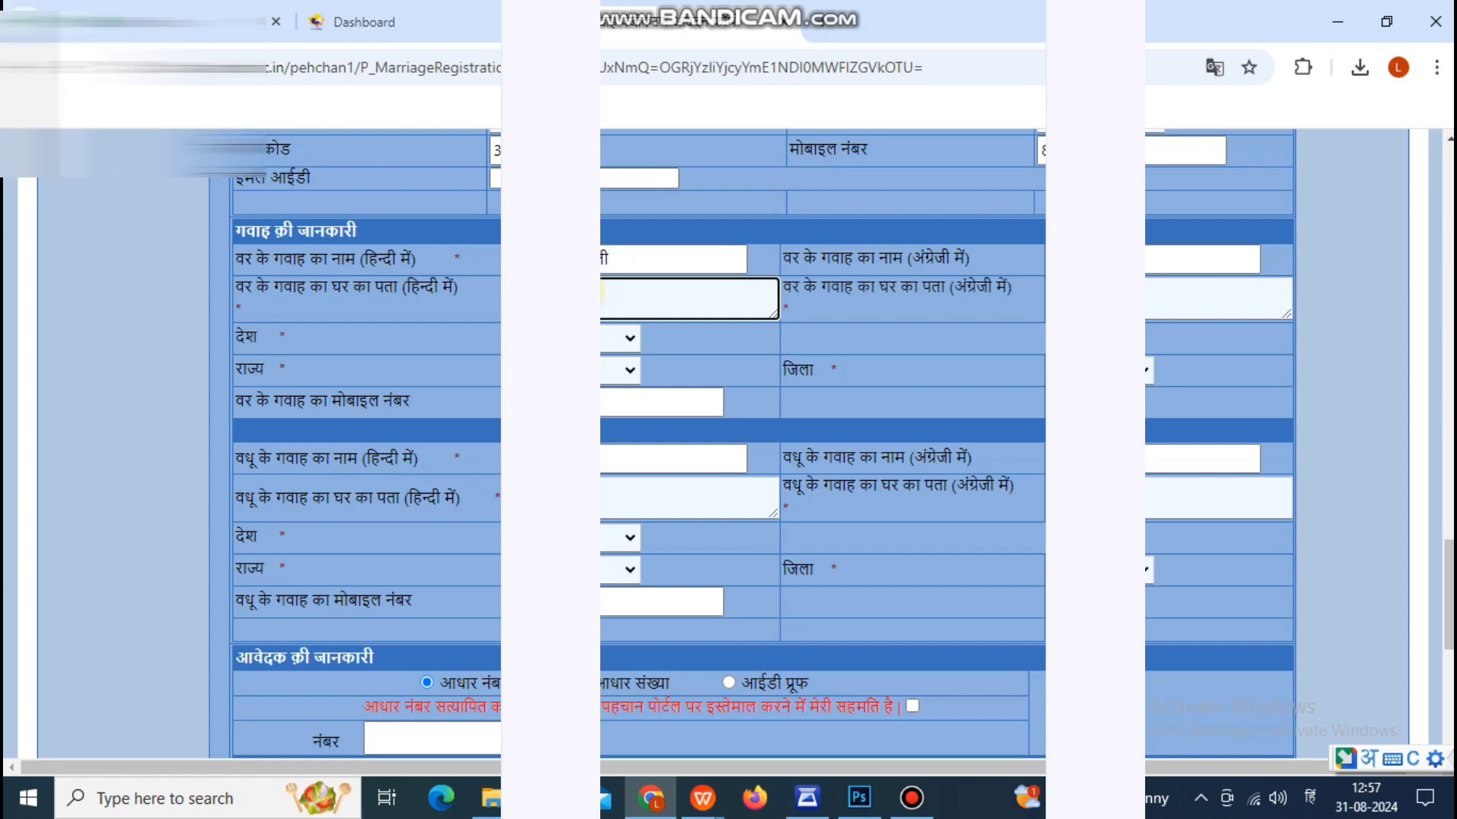
{"action": "key", "text": "alt+shift"}
{"action": "left_click", "coordinate": [1100, 300]}
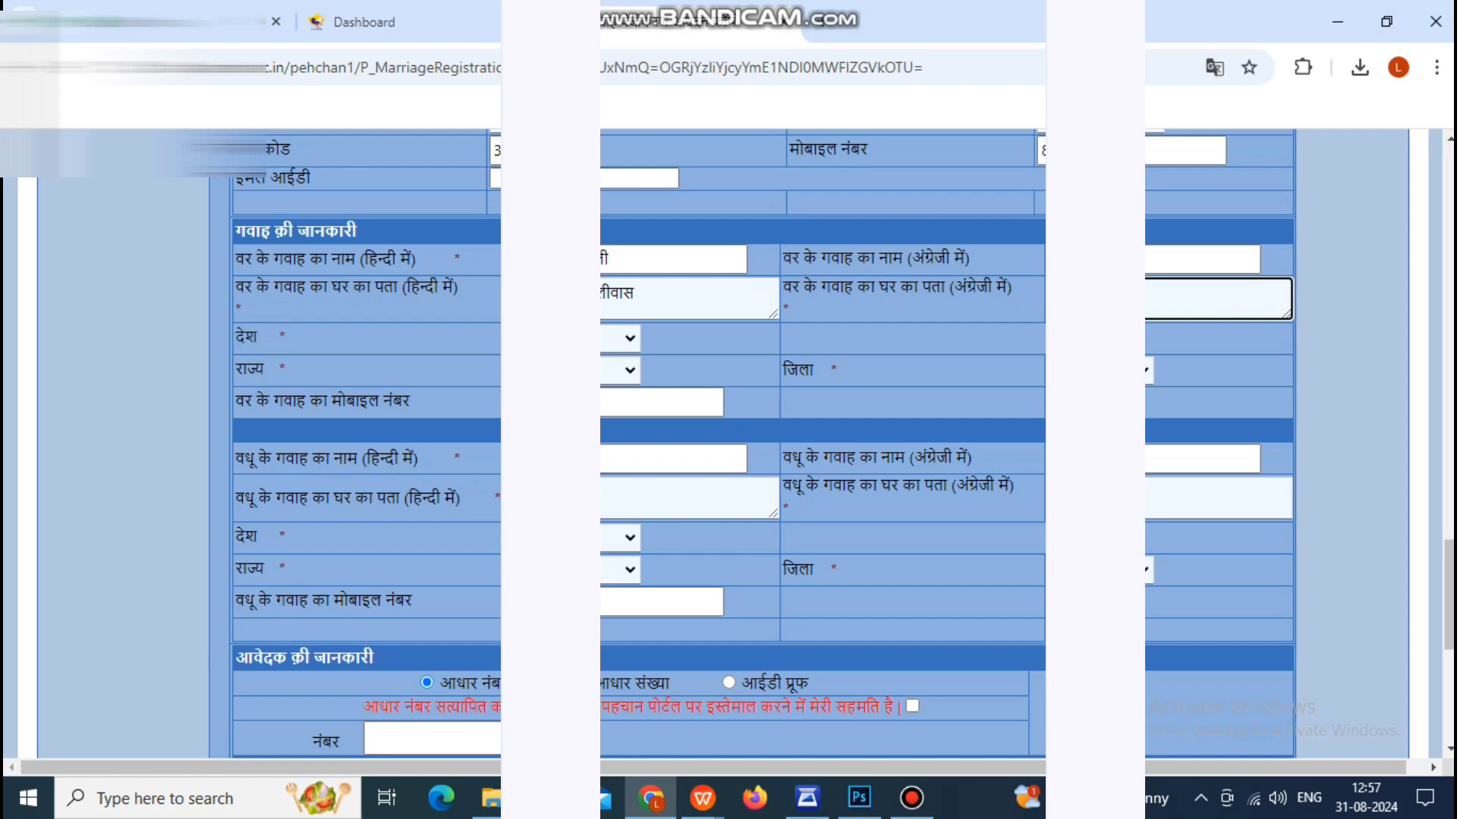
{"action": "type", "text": "vas"}
Choose the groom's witness district and paste in the witness mobile number.
{"action": "left_click", "coordinate": [1148, 369]}
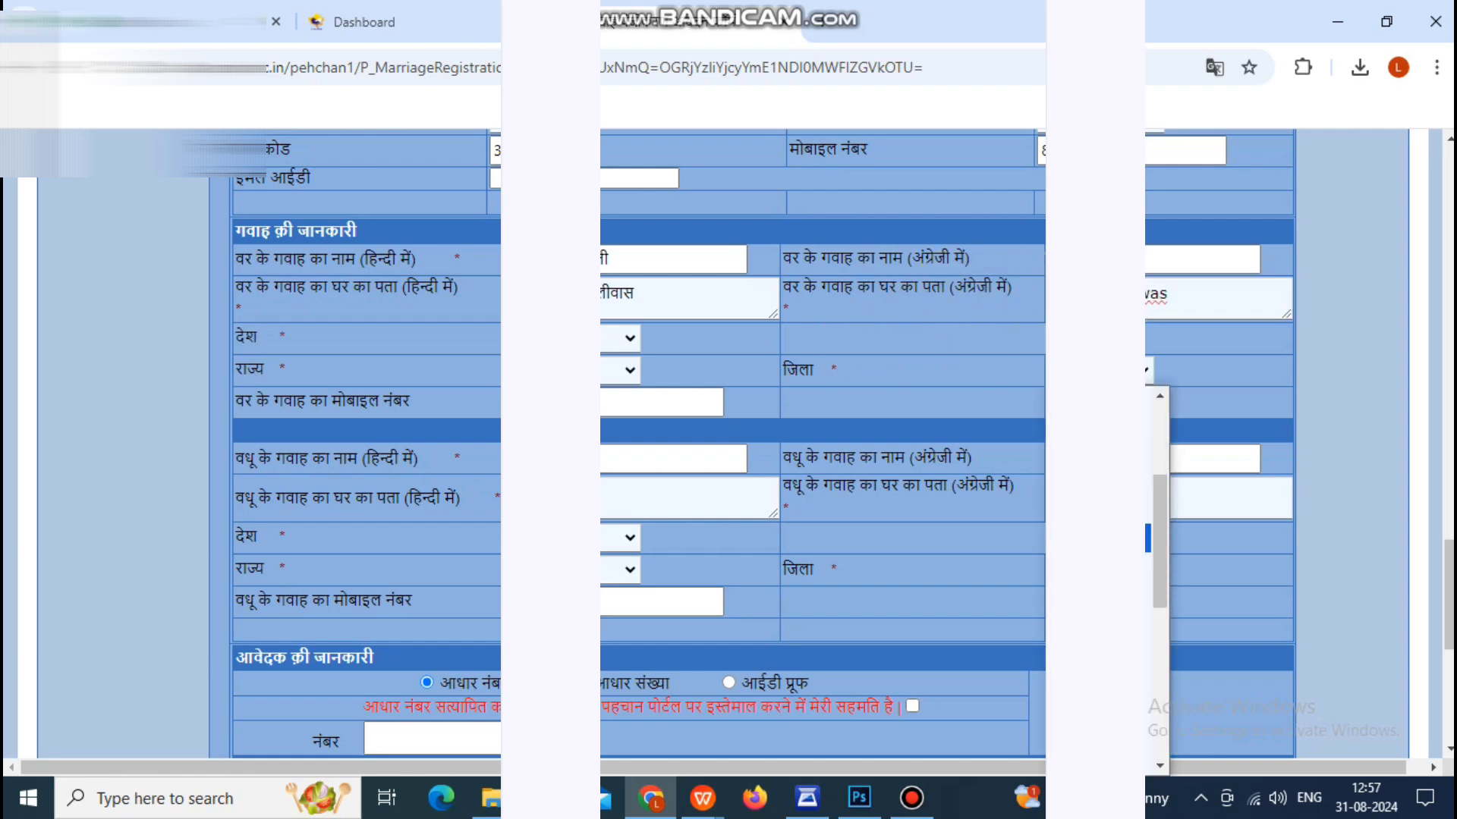
{"action": "left_click", "coordinate": [1093, 622]}
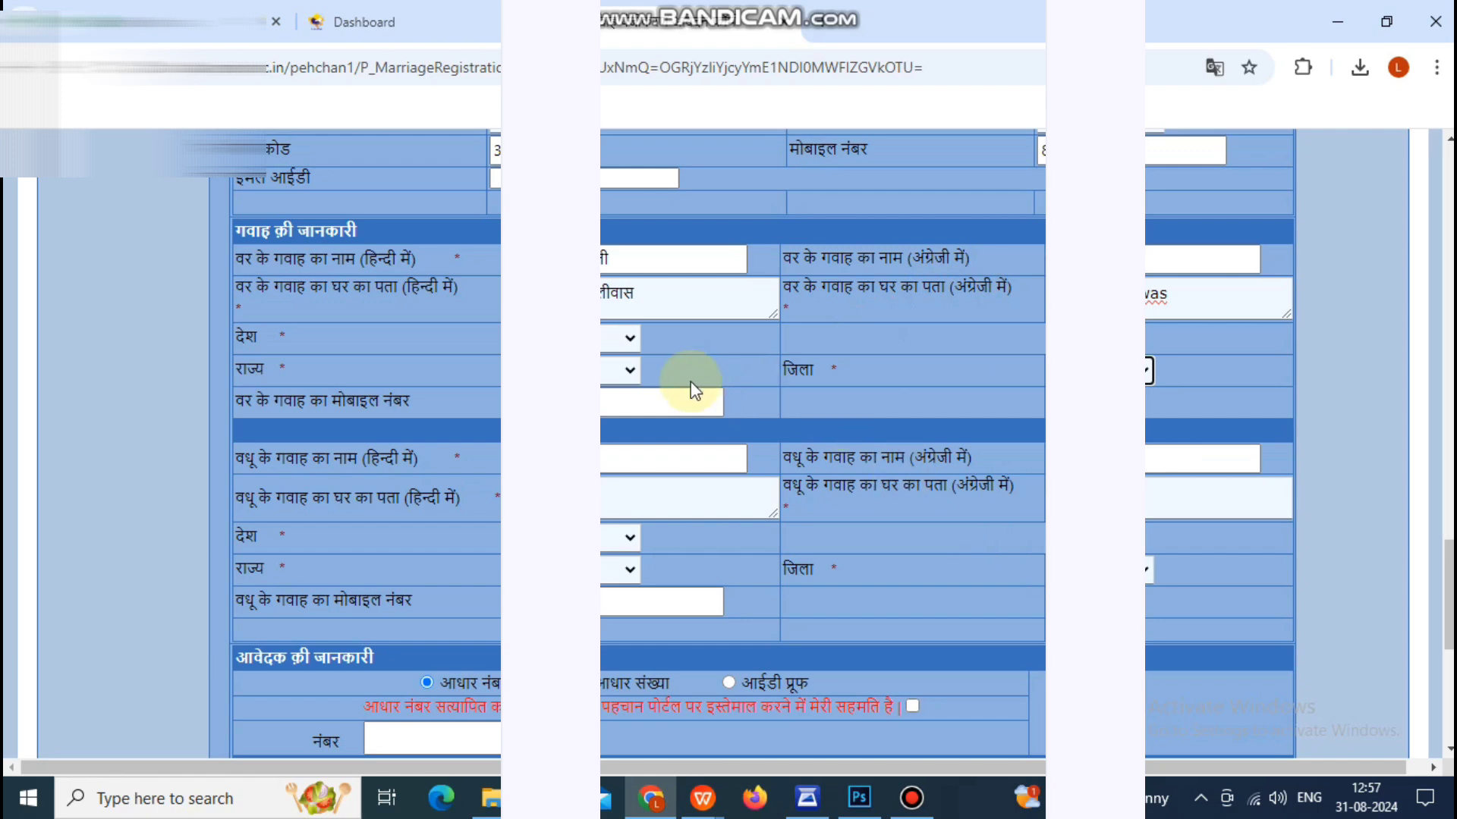
{"action": "left_click", "coordinate": [618, 396]}
{"action": "key", "text": "ctrl+v"}
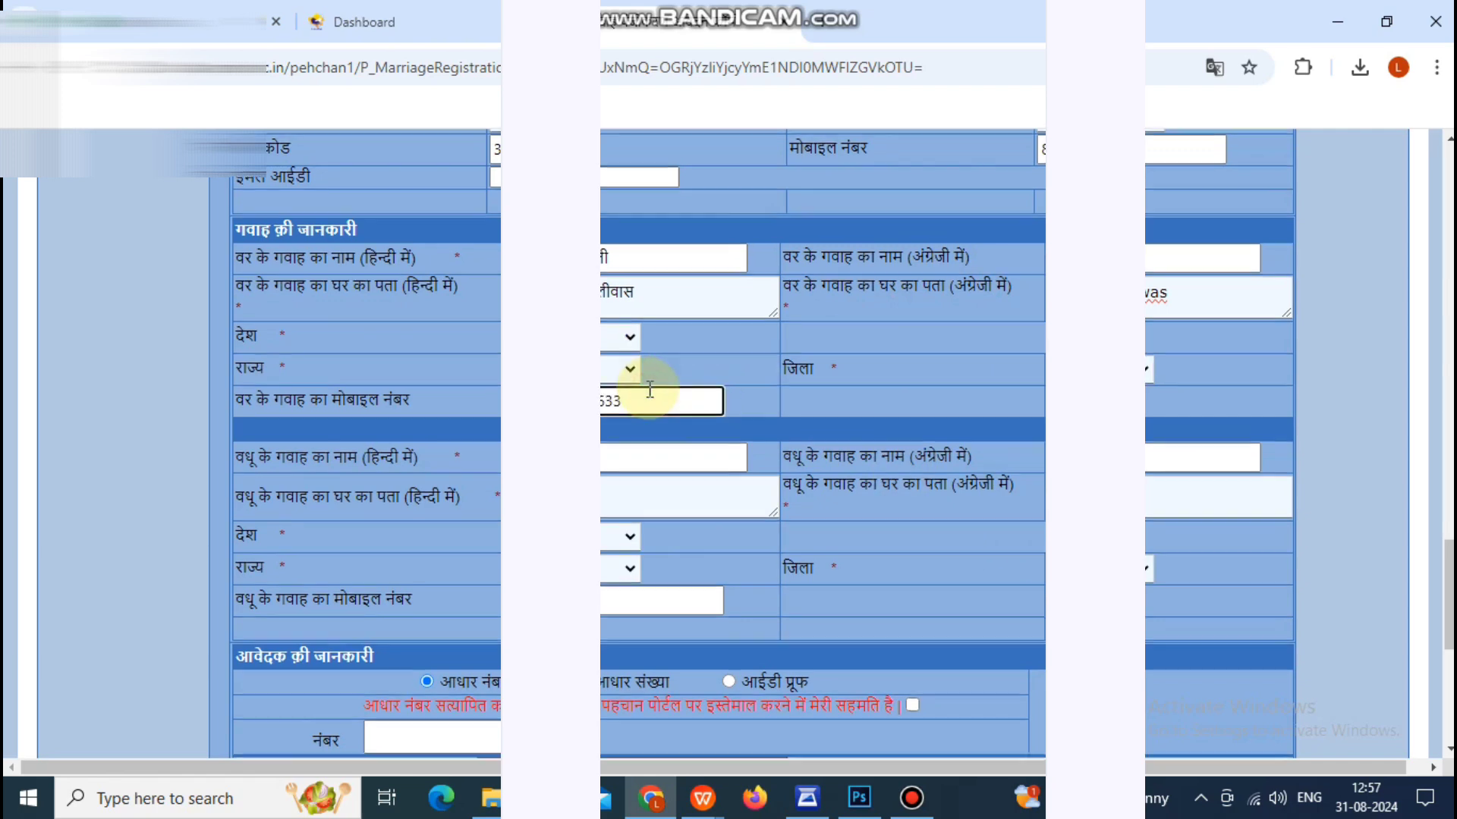
{"action": "scroll", "coordinate": [650, 383], "scroll_direction": "down", "scroll_amount": 1}
Enter the bride's witness name 'gomoti' in Hindi, then the English name field.
{"action": "left_click", "coordinate": [620, 353]}
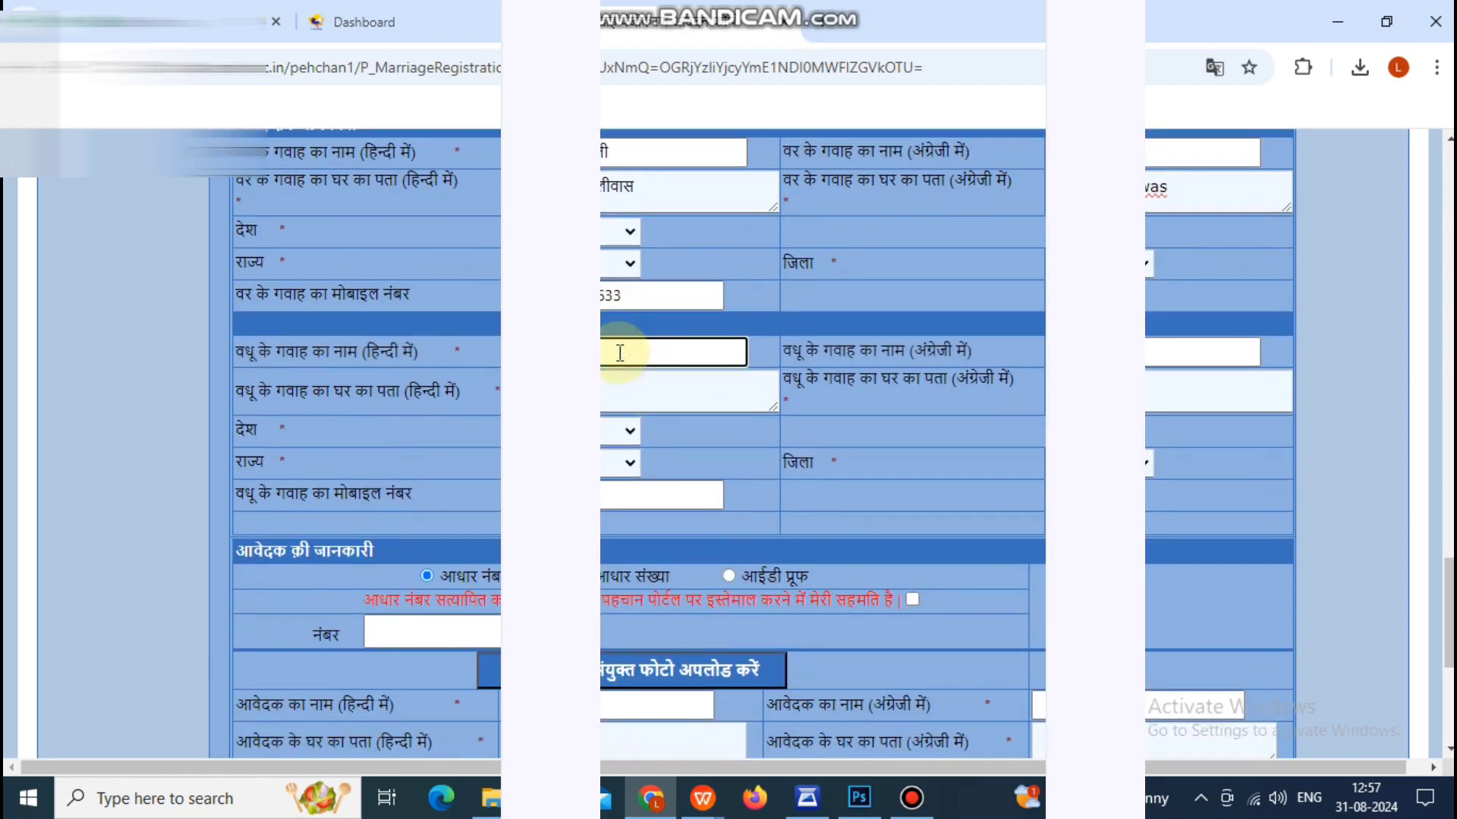
{"action": "key", "text": "super+space"}
{"action": "key", "text": "super+space"}
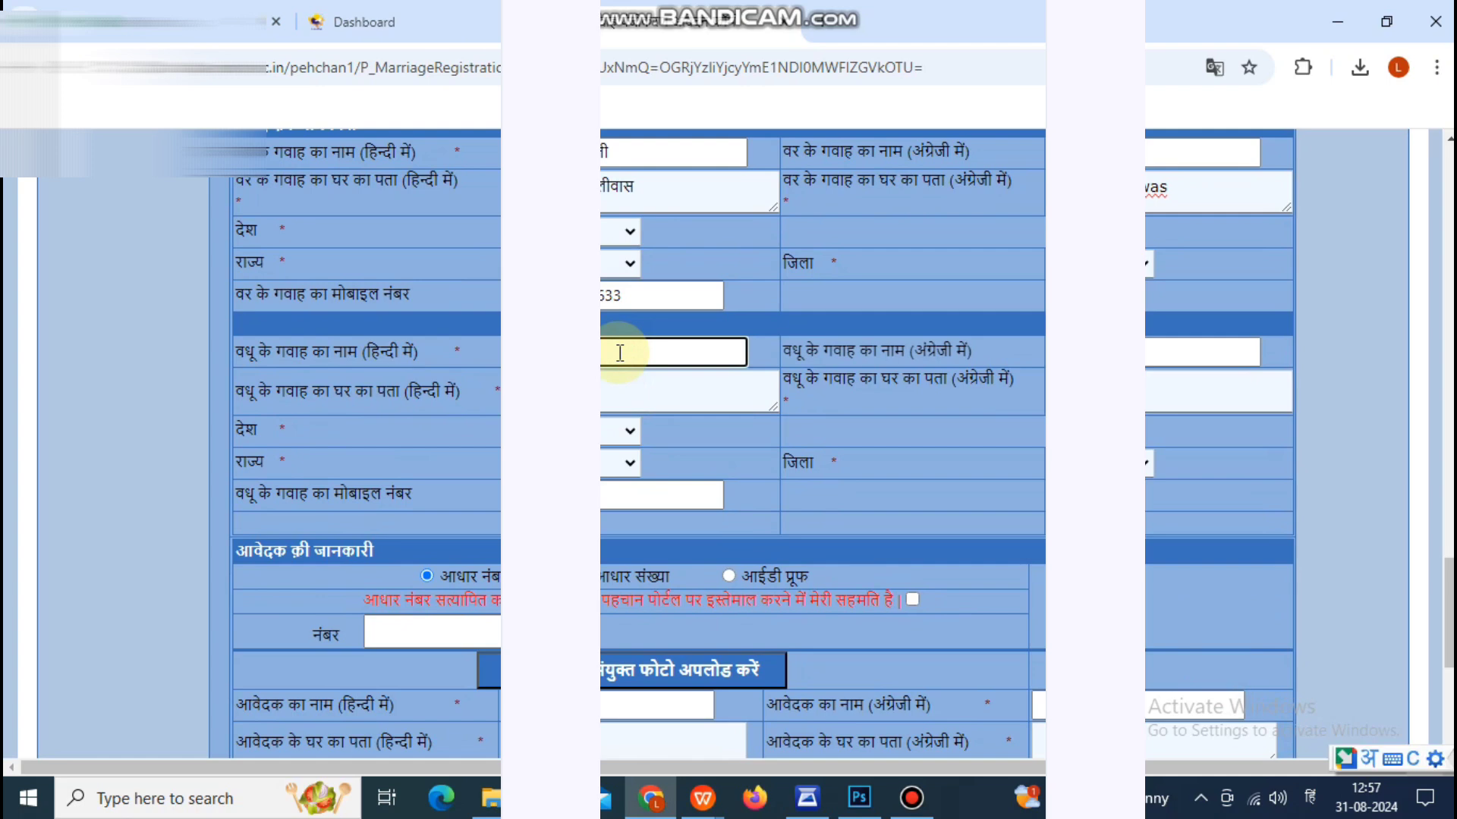
{"action": "type", "text": "gomoti"}
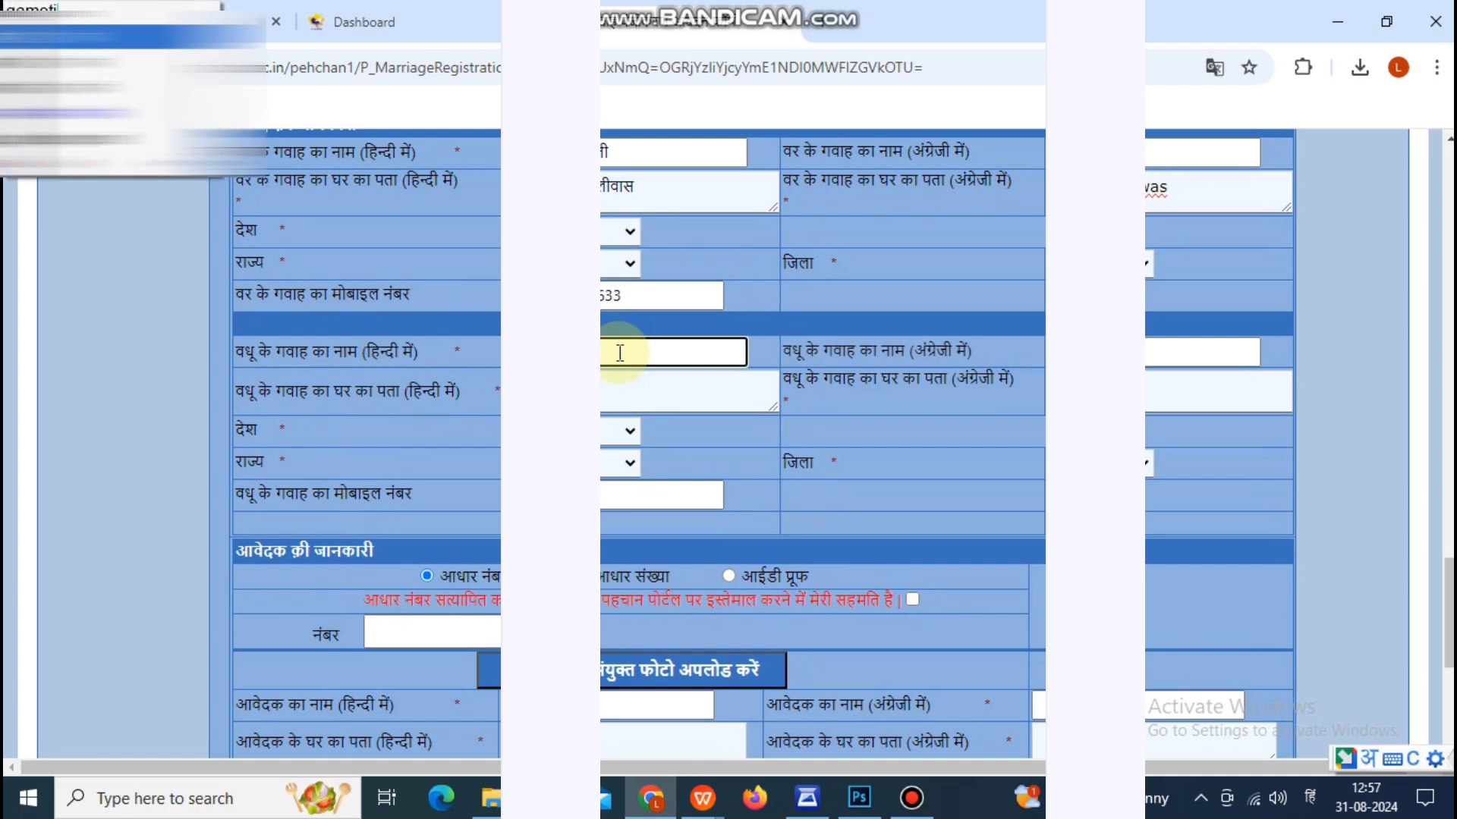
{"action": "key", "text": "space"}
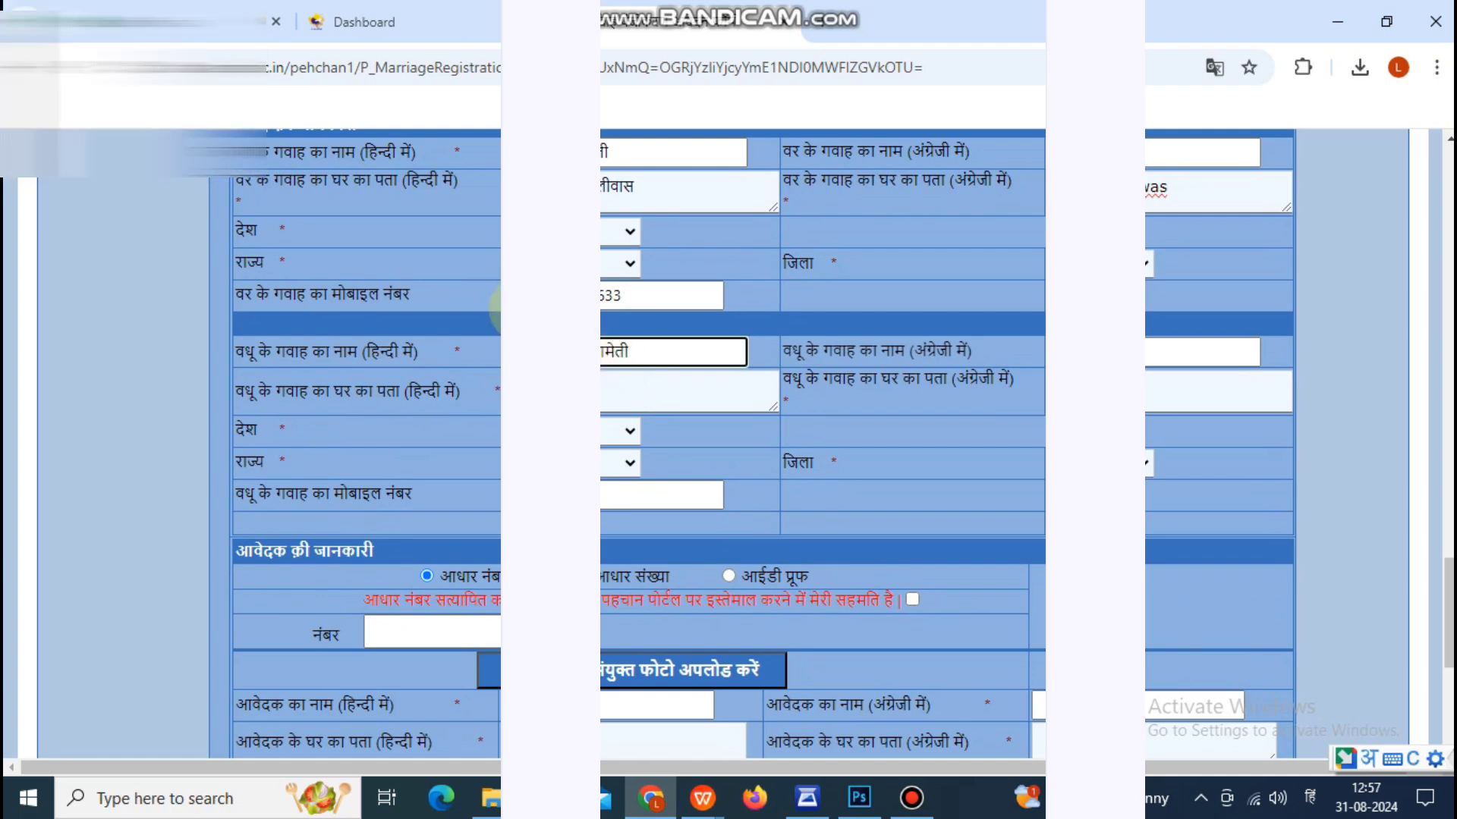
{"action": "left_click", "coordinate": [1062, 351]}
{"action": "key", "text": "super+space"}
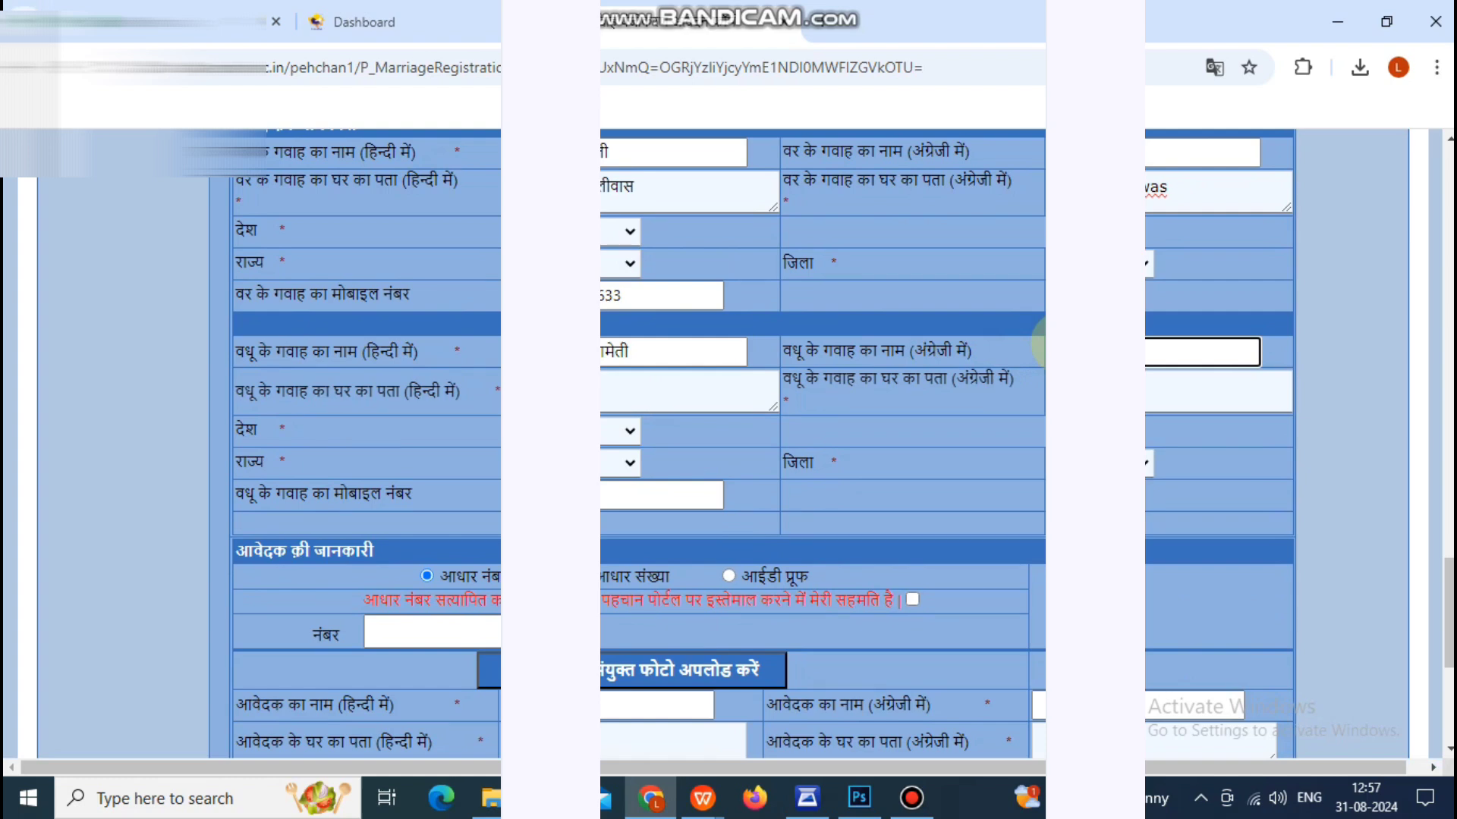
{"action": "type", "text": "i"}
Fill the bride's witness Hindi address (बड़ा roda) and English address 'darda'.
{"action": "left_click", "coordinate": [668, 412]}
{"action": "scroll", "coordinate": [667, 412], "scroll_direction": "down", "scroll_amount": 1}
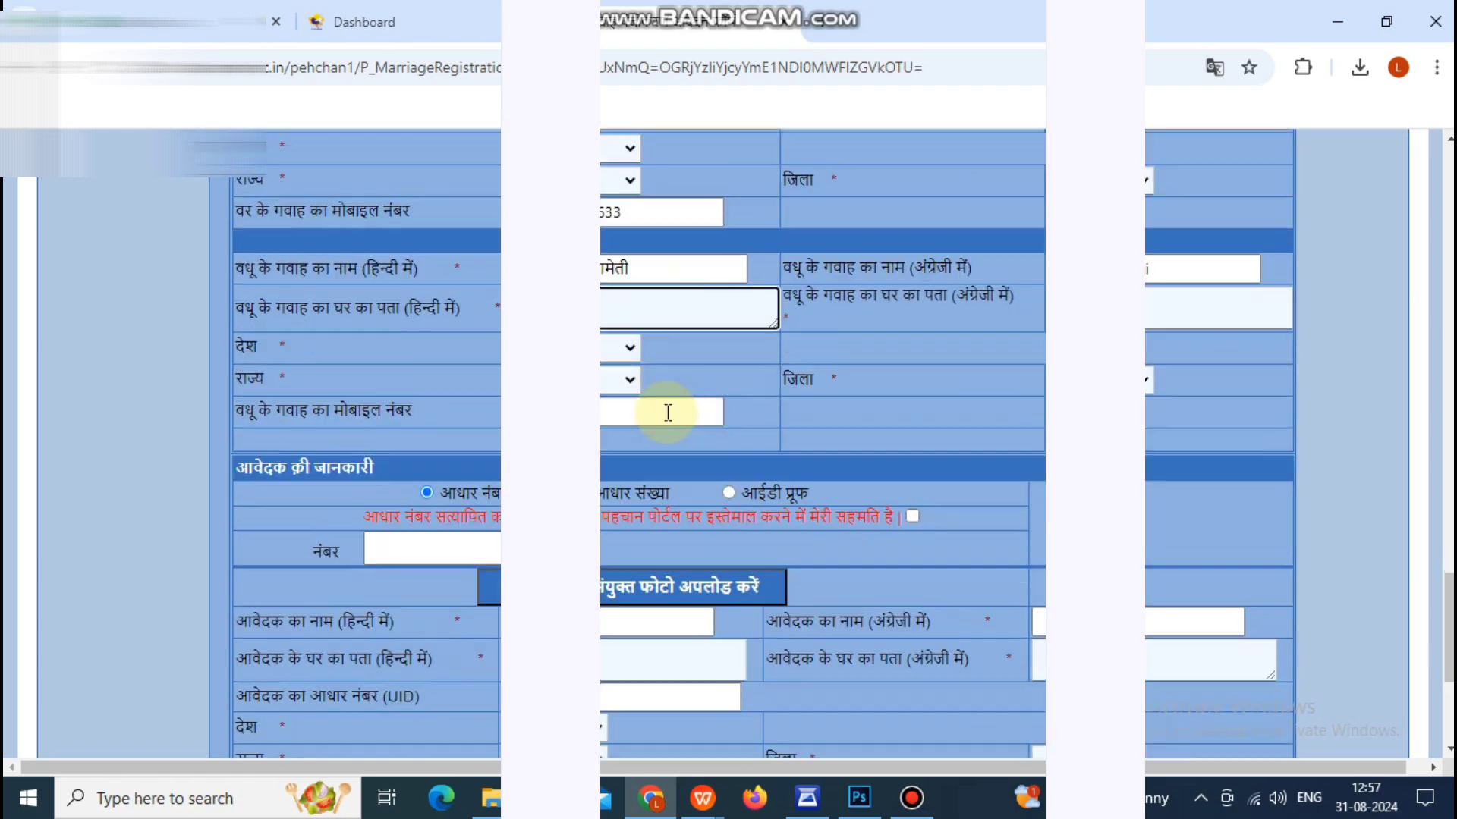
{"action": "scroll", "coordinate": [668, 412], "scroll_direction": "up", "scroll_amount": 4}
{"action": "scroll", "coordinate": [668, 412], "scroll_direction": "down", "scroll_amount": 2}
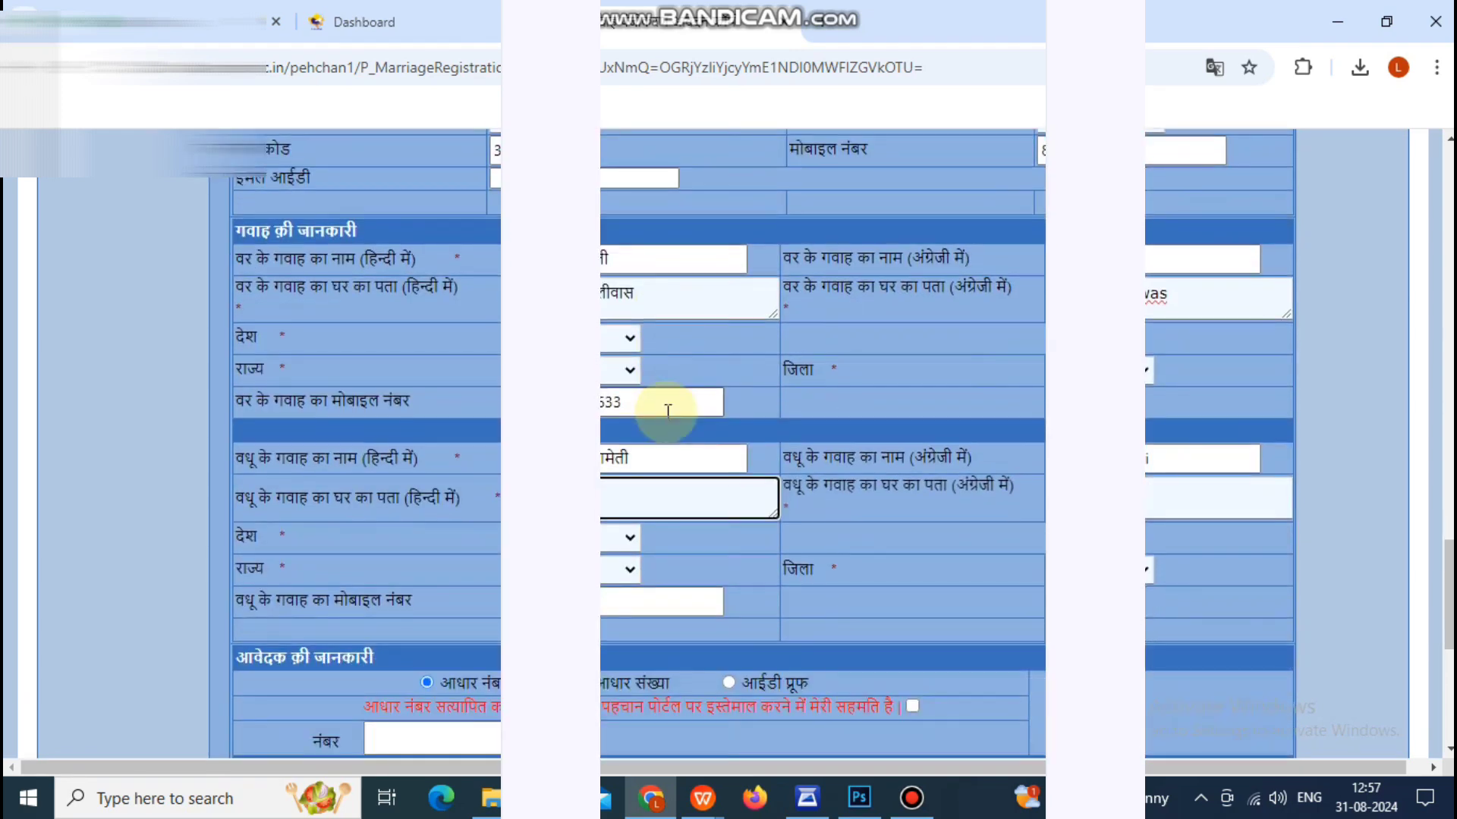
{"action": "key", "text": "alt+shift"}
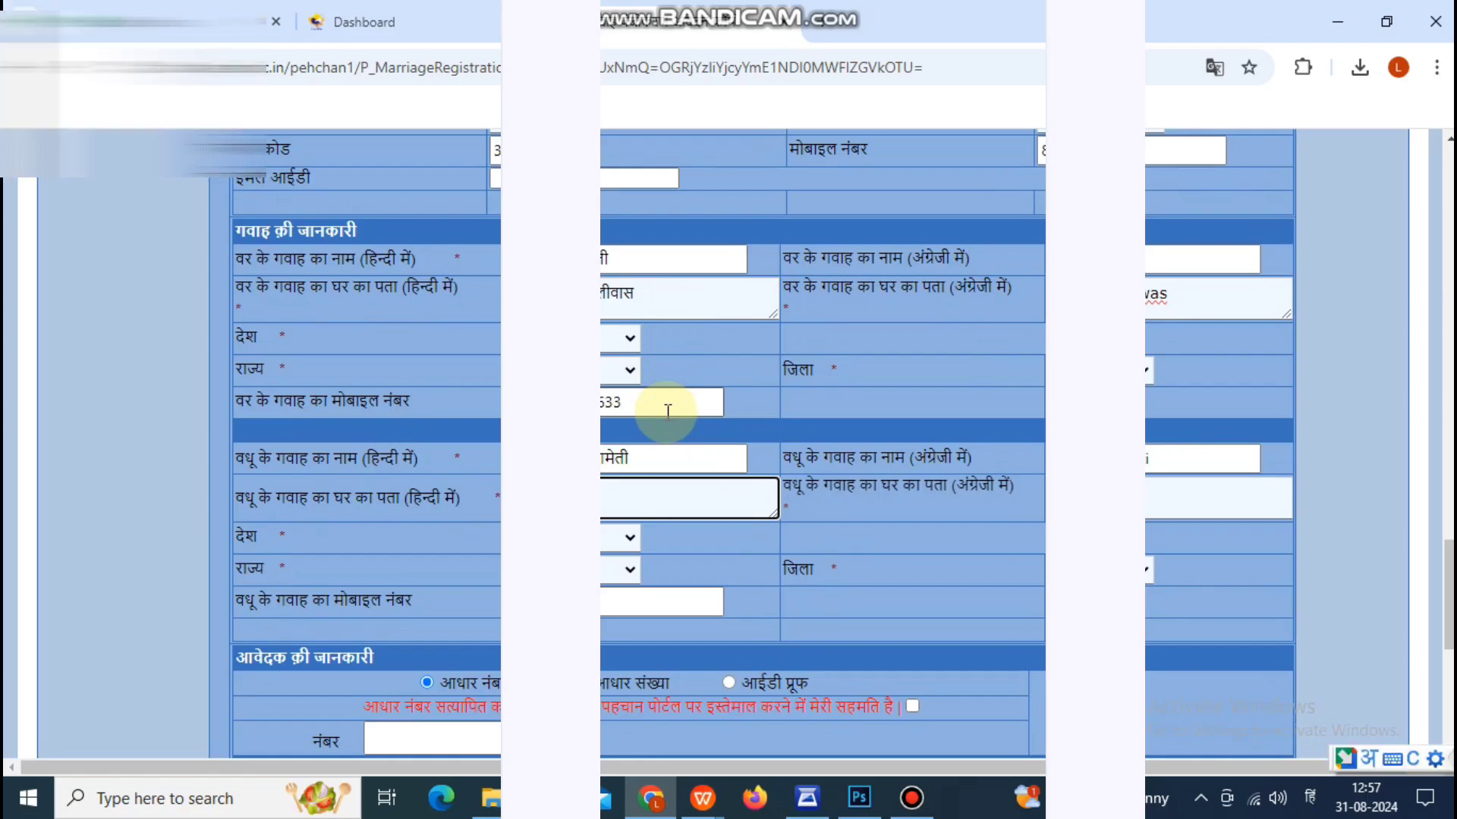
{"action": "type", "text": "बड़ाroda"}
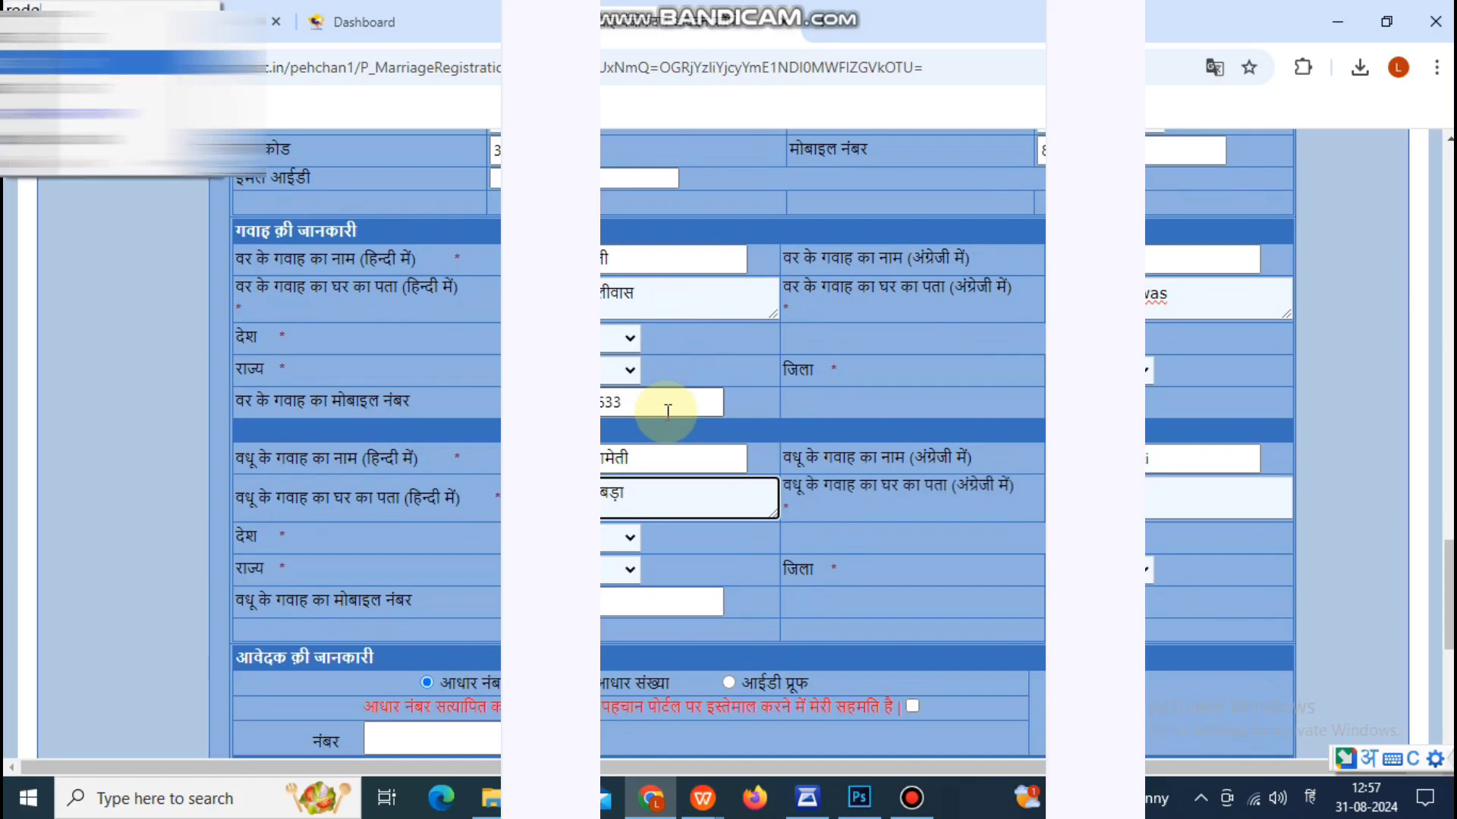
{"action": "key", "text": "space"}
{"action": "key", "text": "BackSpace"}
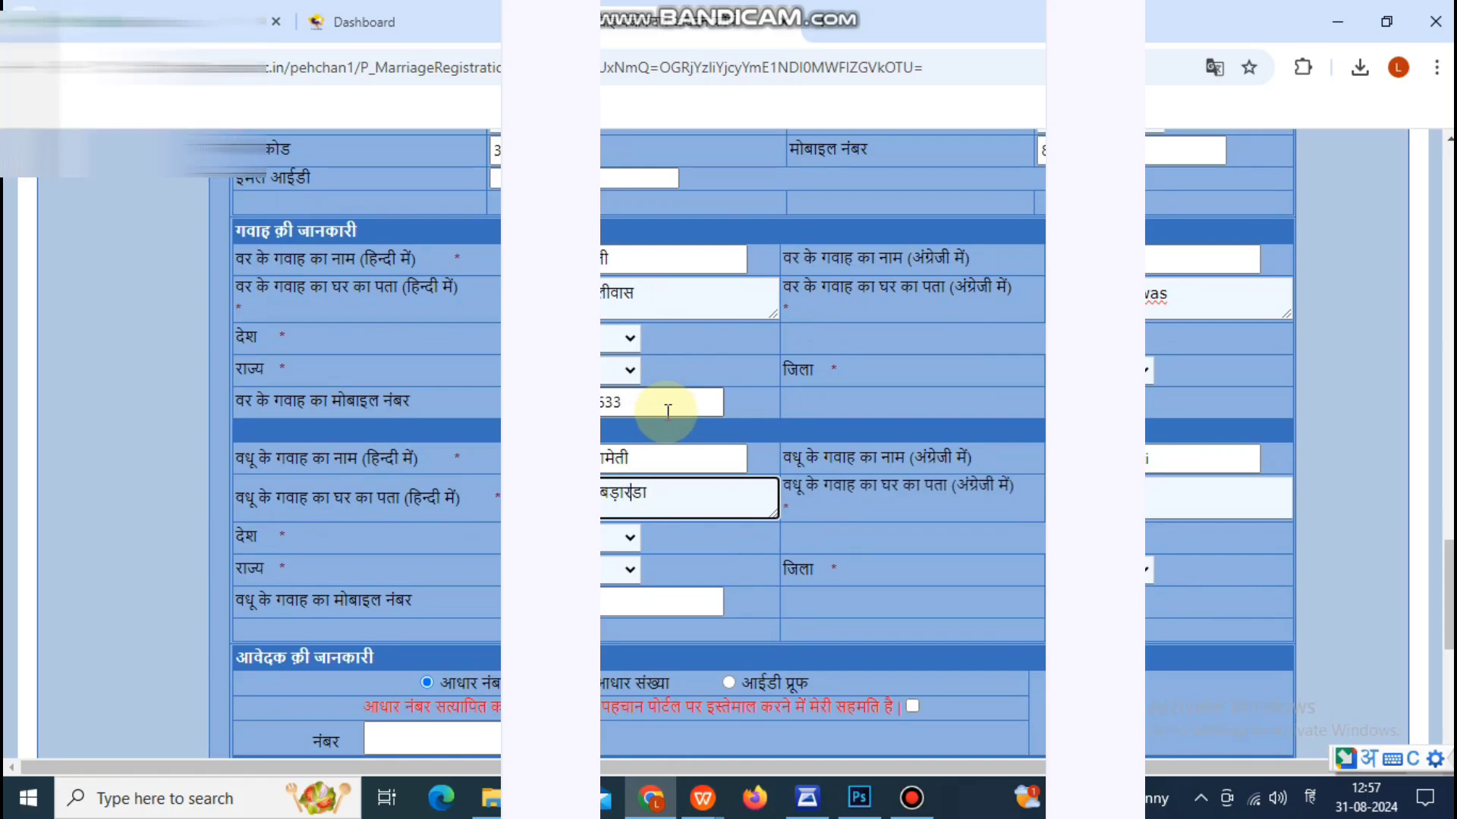
{"action": "key", "text": "Tab"}
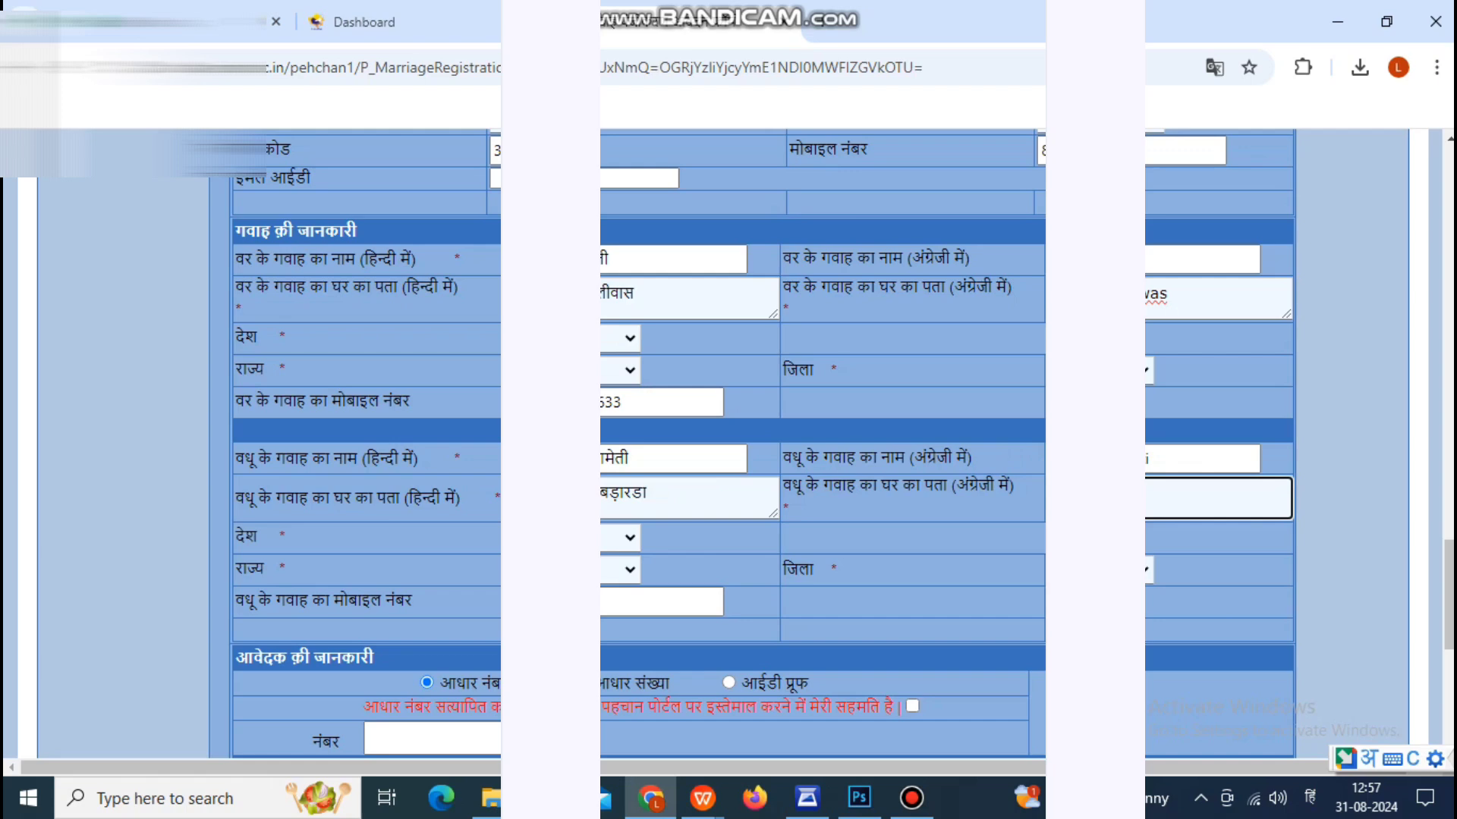
{"action": "key", "text": "alt+shift"}
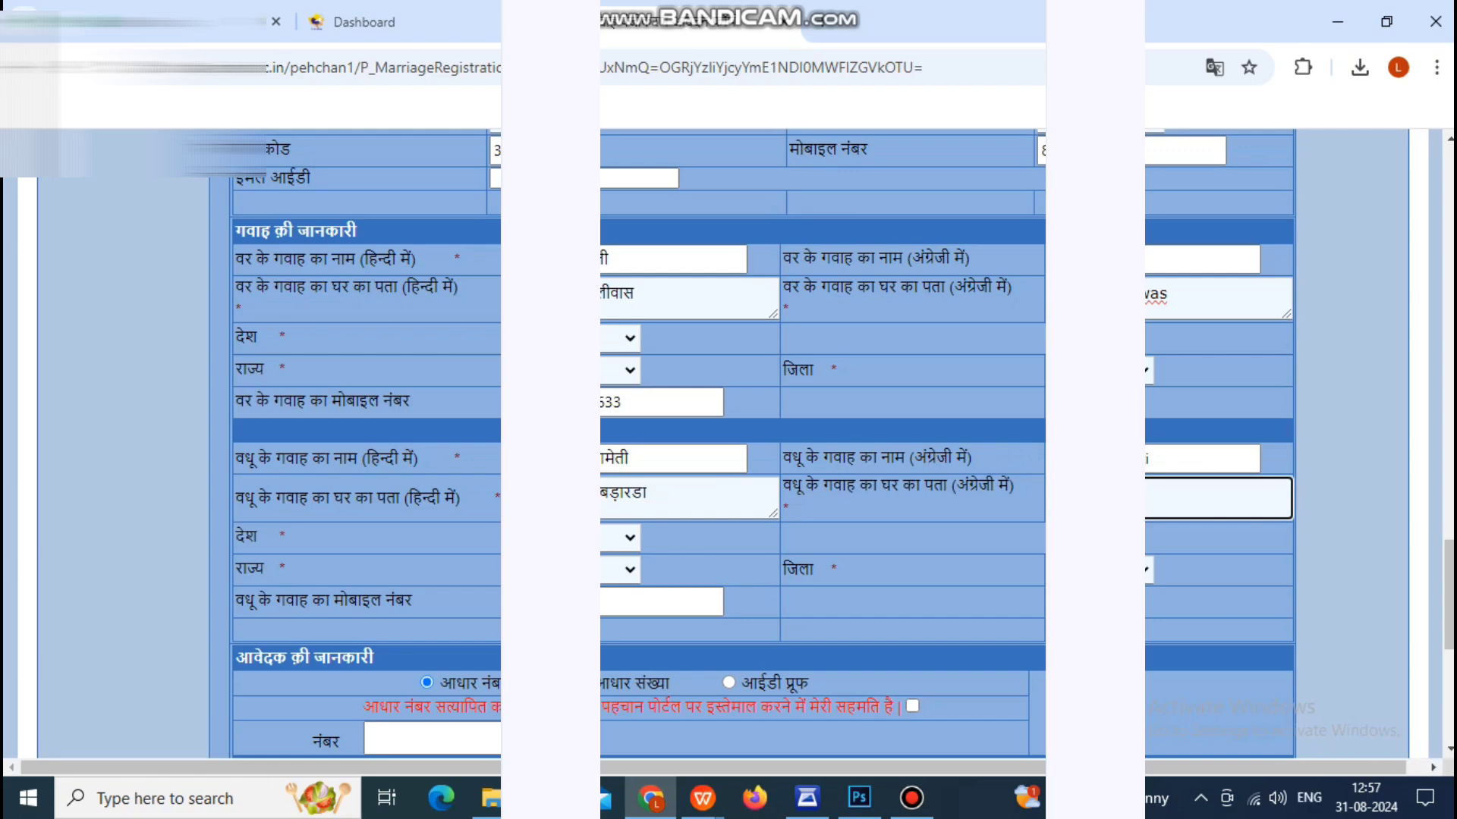
{"action": "type", "text": "darda"}
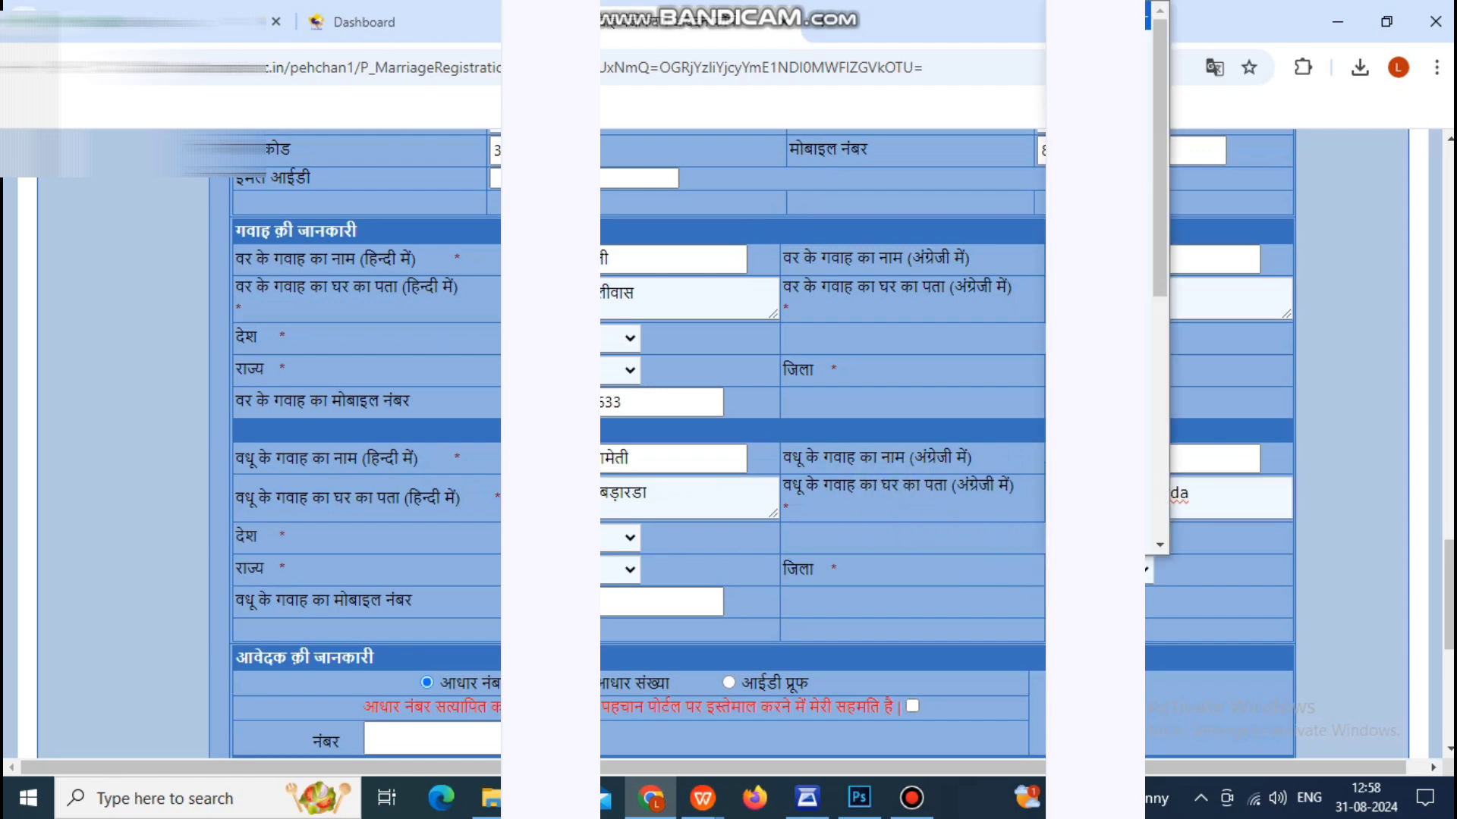
Pick the bride's witness district and state, then focus the mobile number field.
{"action": "left_click", "coordinate": [1201, 454]}
{"action": "scroll", "coordinate": [1201, 454], "scroll_direction": "down", "scroll_amount": 3}
{"action": "left_click", "coordinate": [1136, 251]}
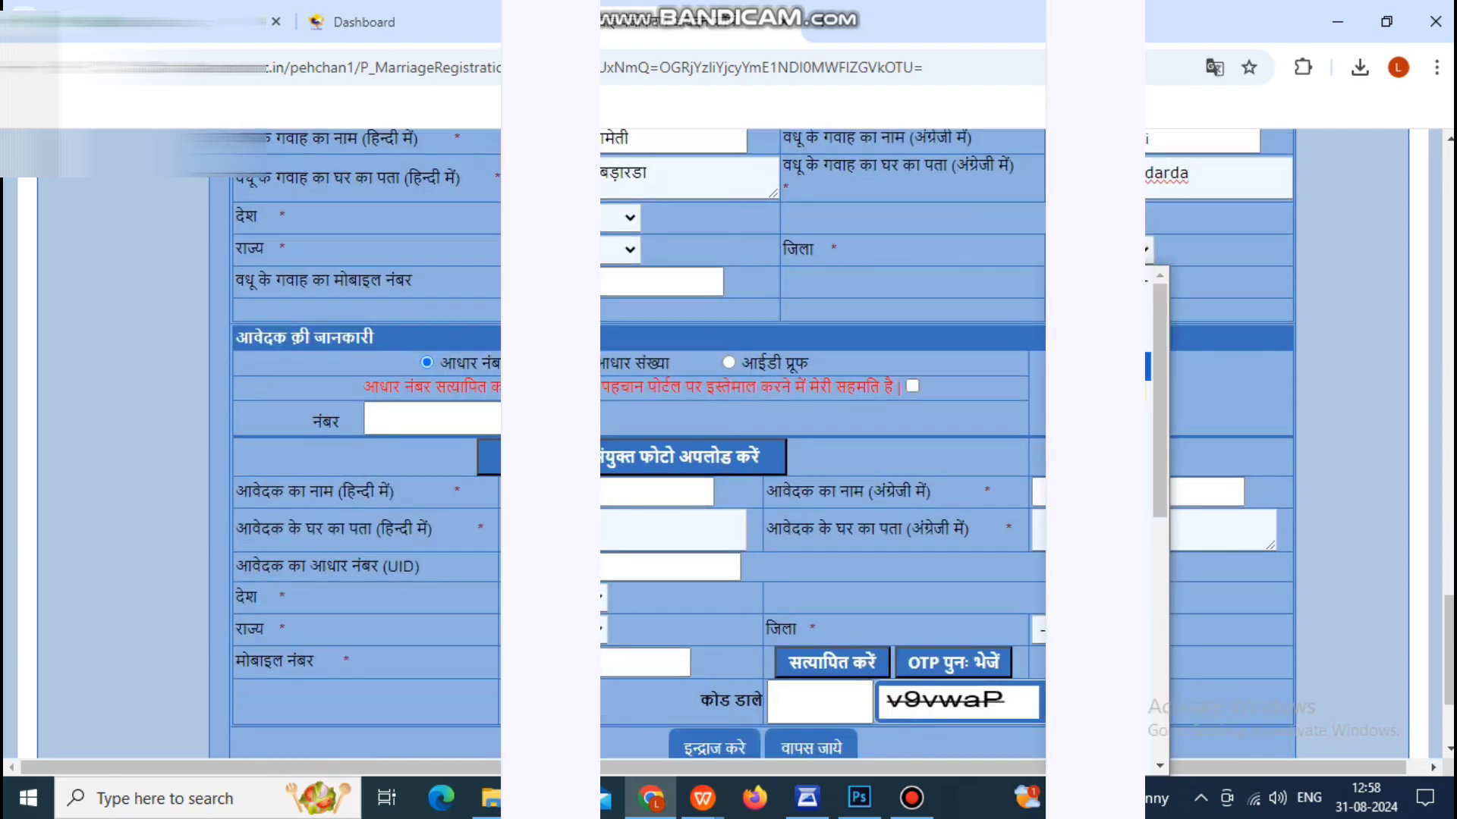
{"action": "scroll", "coordinate": [1119, 600], "scroll_direction": "down", "scroll_amount": 5}
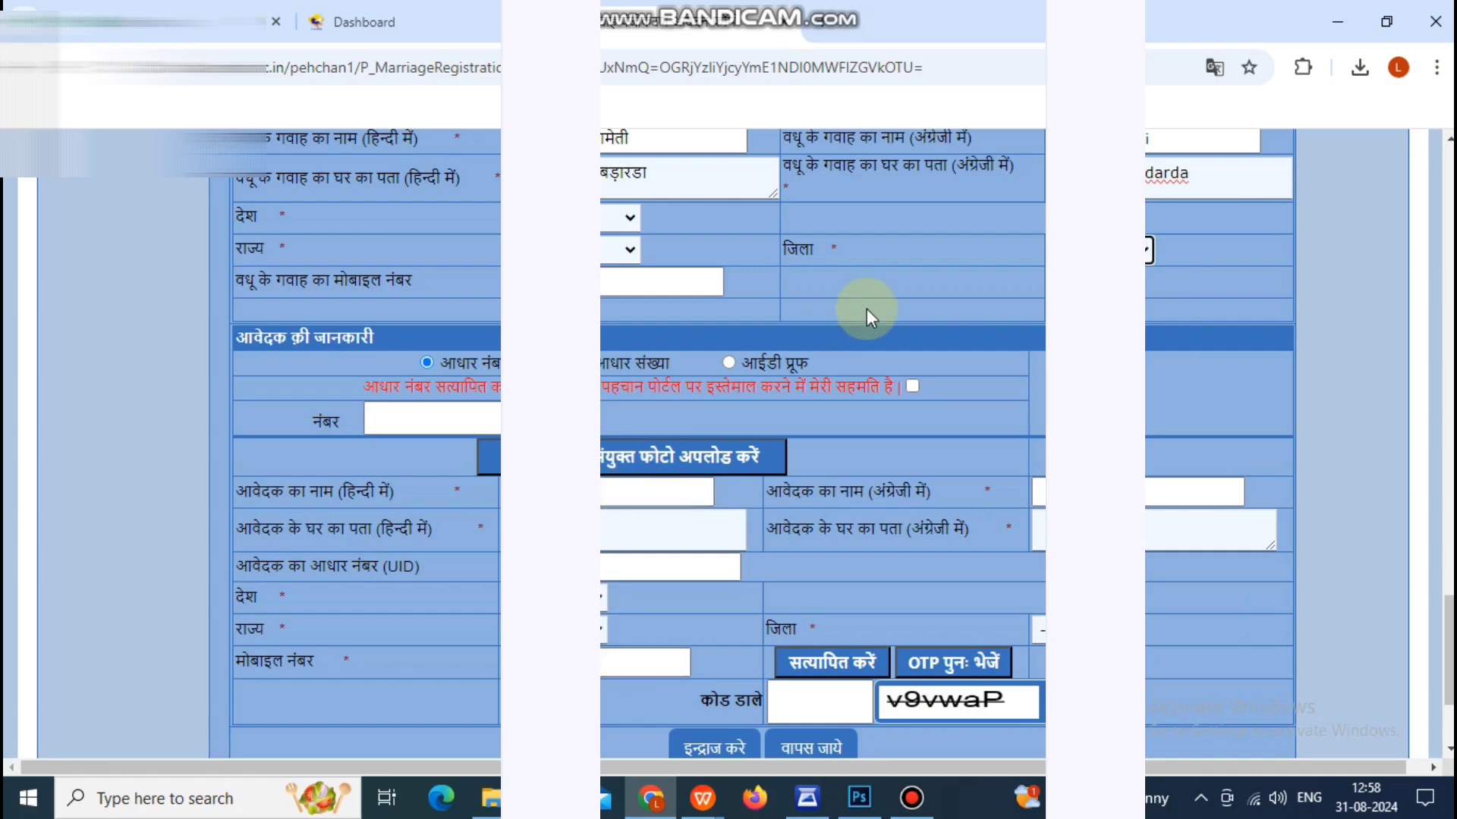
{"action": "left_click", "coordinate": [626, 249]}
{"action": "left_click", "coordinate": [713, 279]}
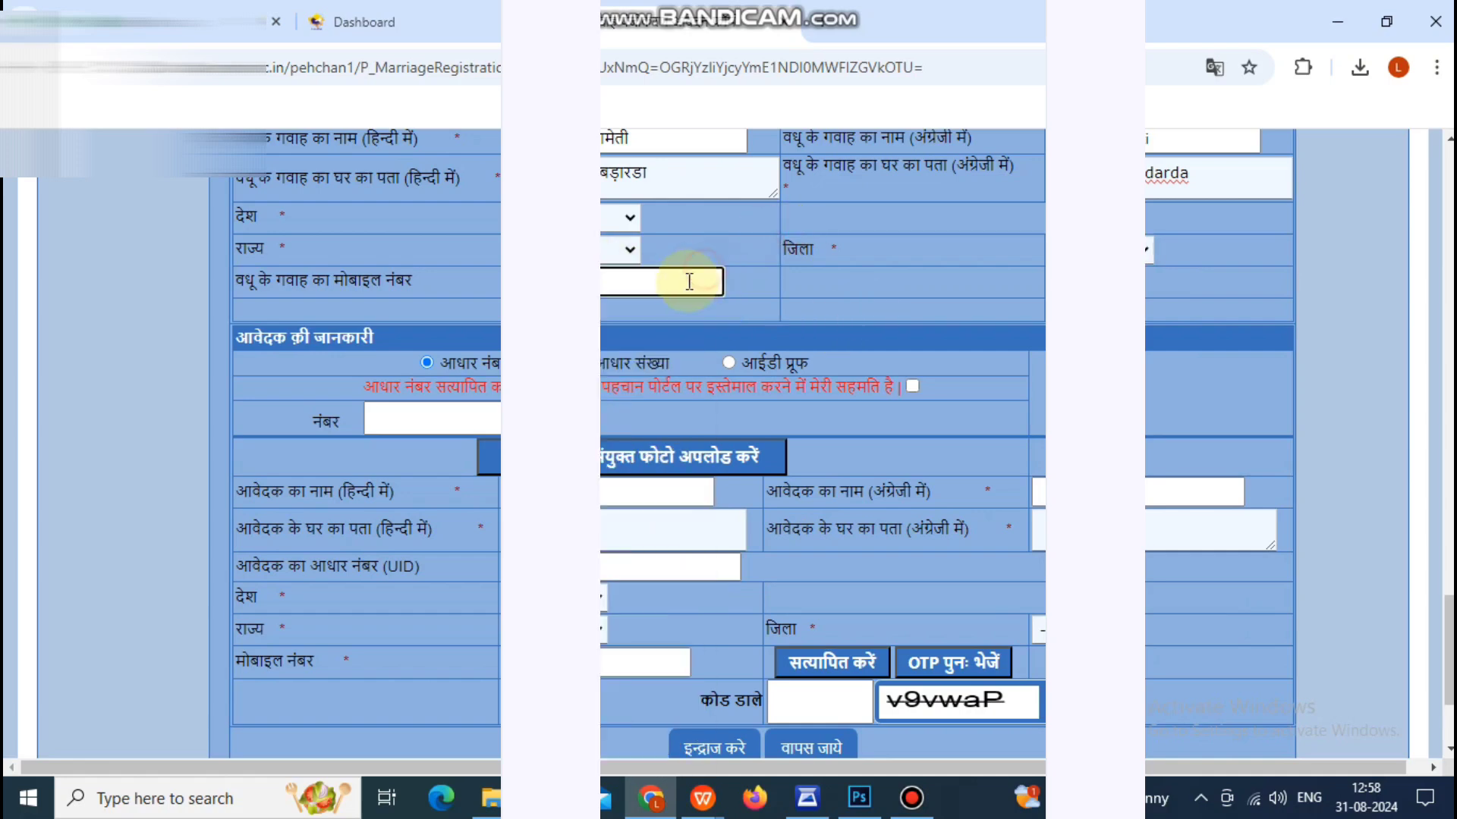
Finish the witness mobile number and tick the applicant's Aadhaar verification consent.
{"action": "type", "text": "533"}
{"action": "scroll", "coordinate": [687, 295], "scroll_direction": "down", "scroll_amount": 2}
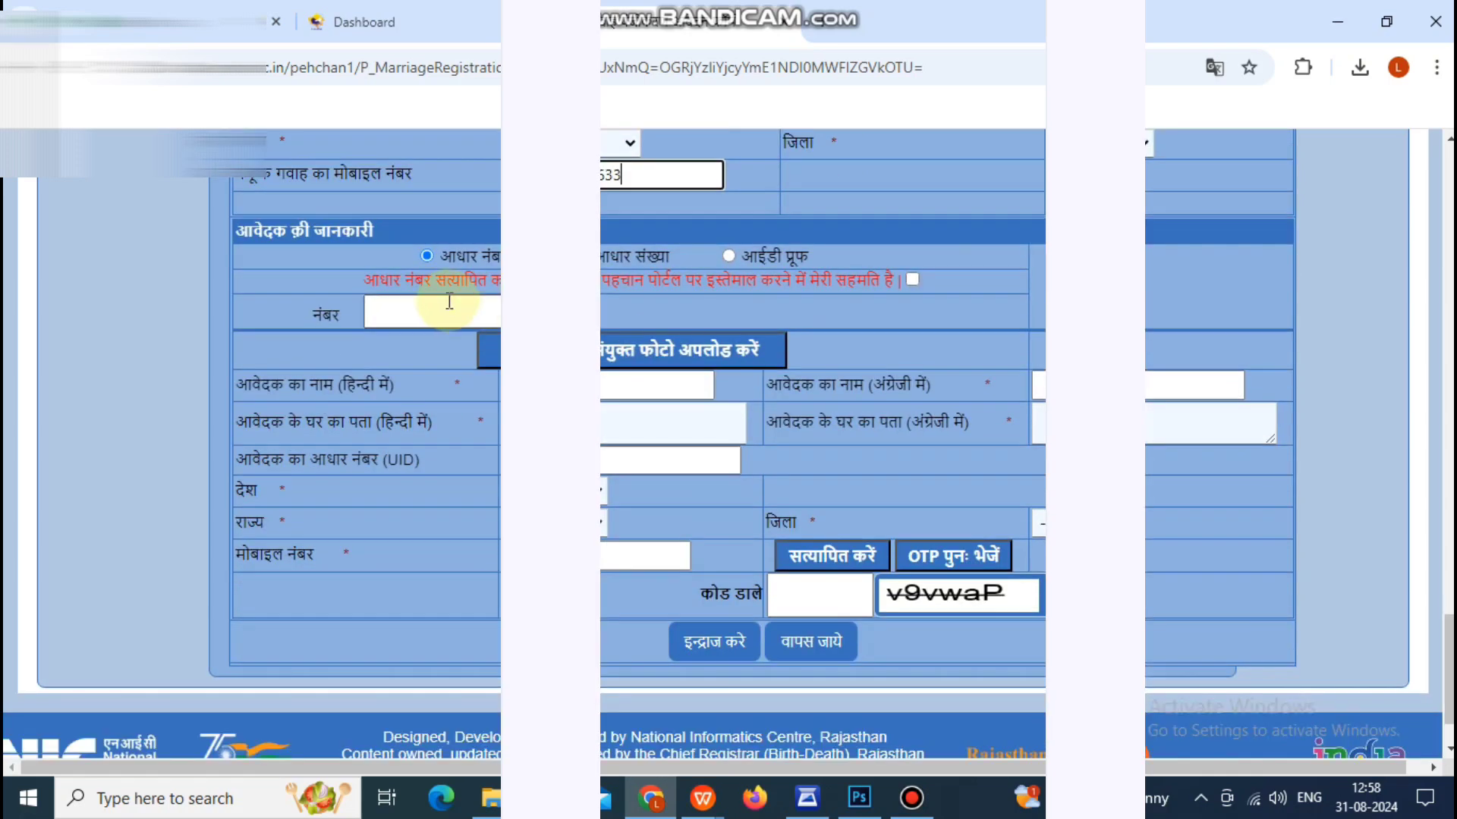
{"action": "left_click", "coordinate": [913, 279]}
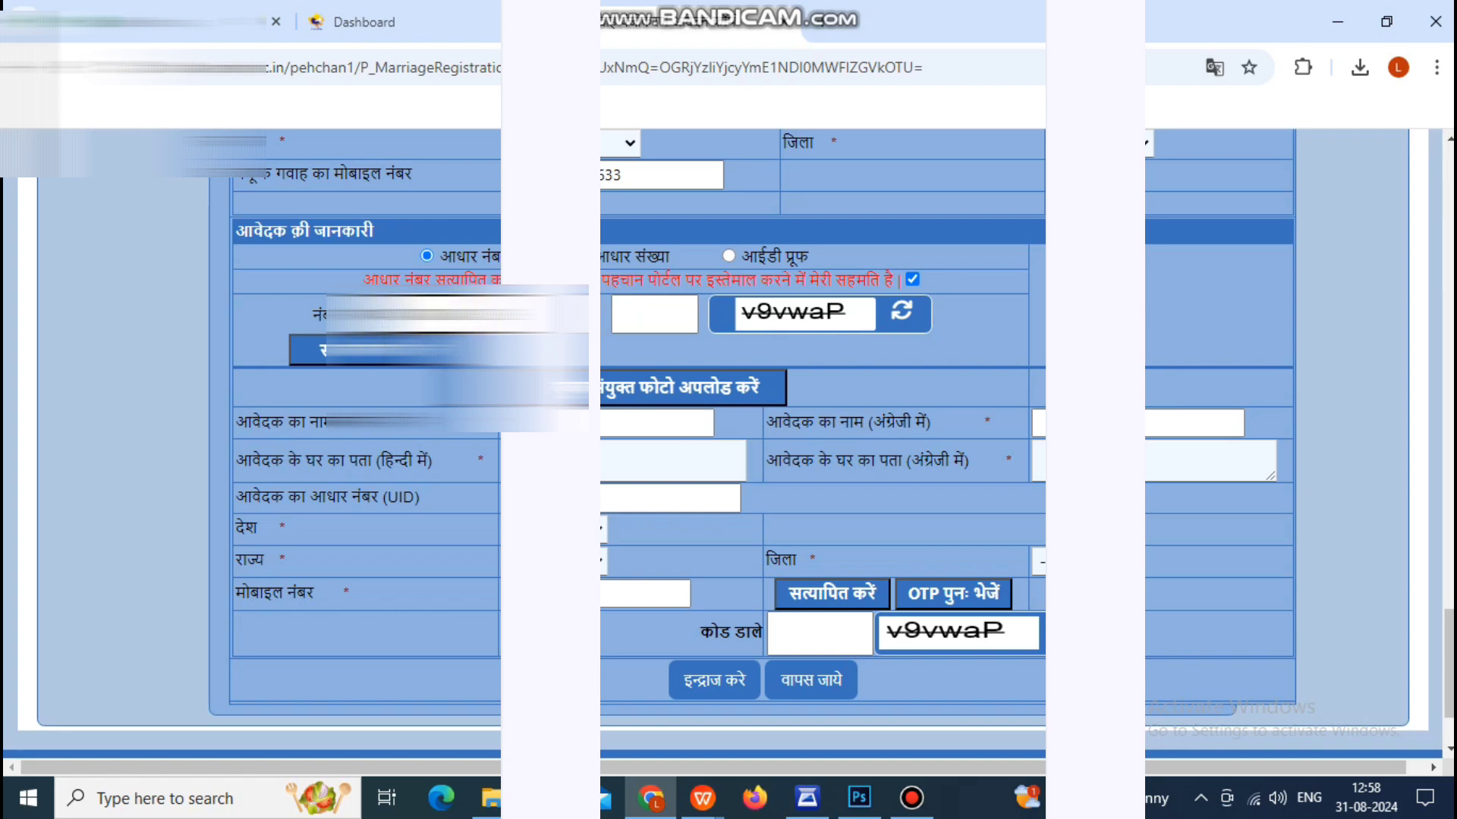
Enter captcha v9vwaP, submit it, and dismiss the OTP notice.
{"action": "left_click", "coordinate": [685, 308]}
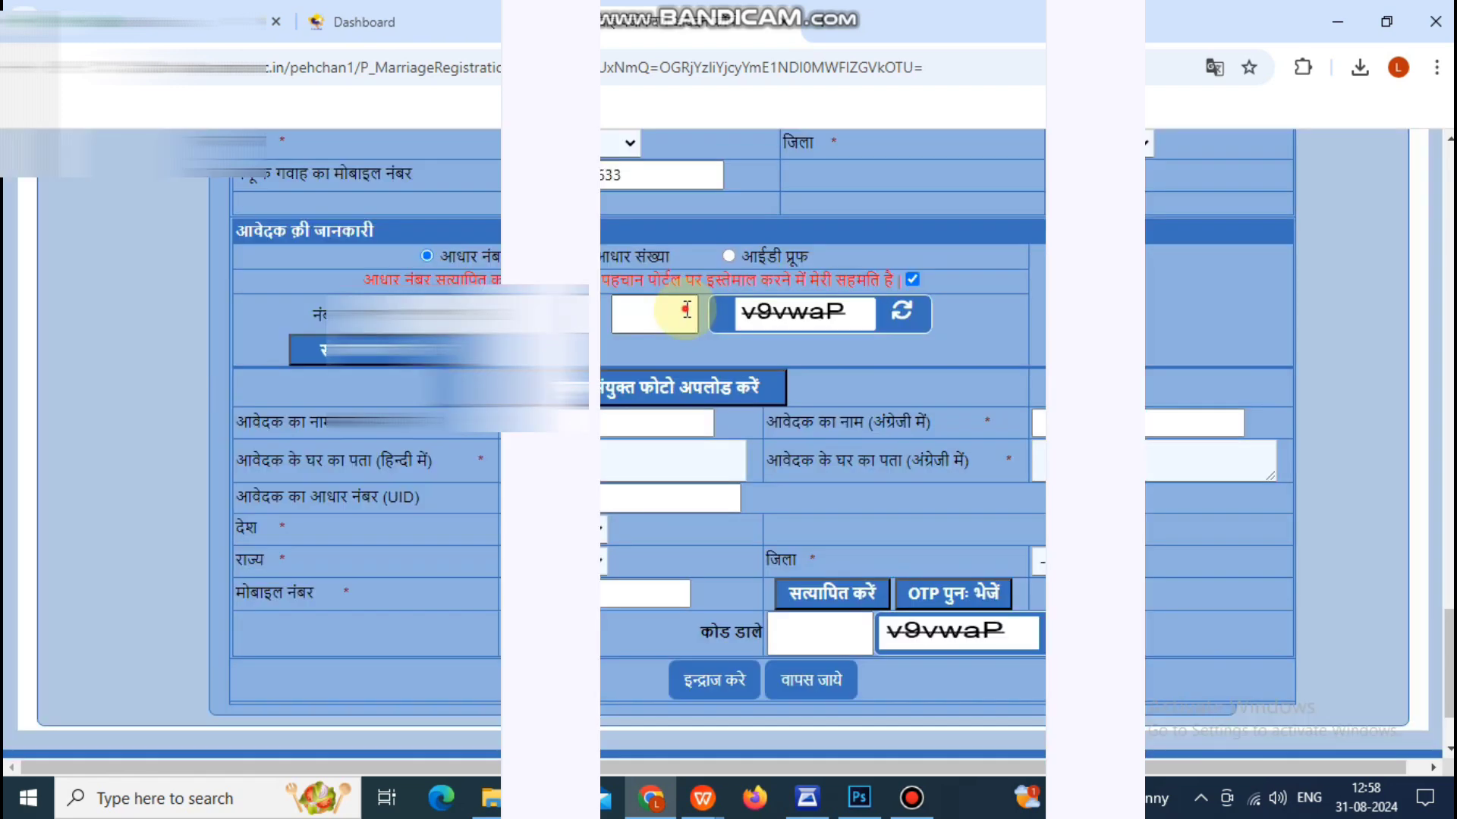
{"action": "left_click", "coordinate": [685, 308]}
{"action": "type", "text": "v9"}
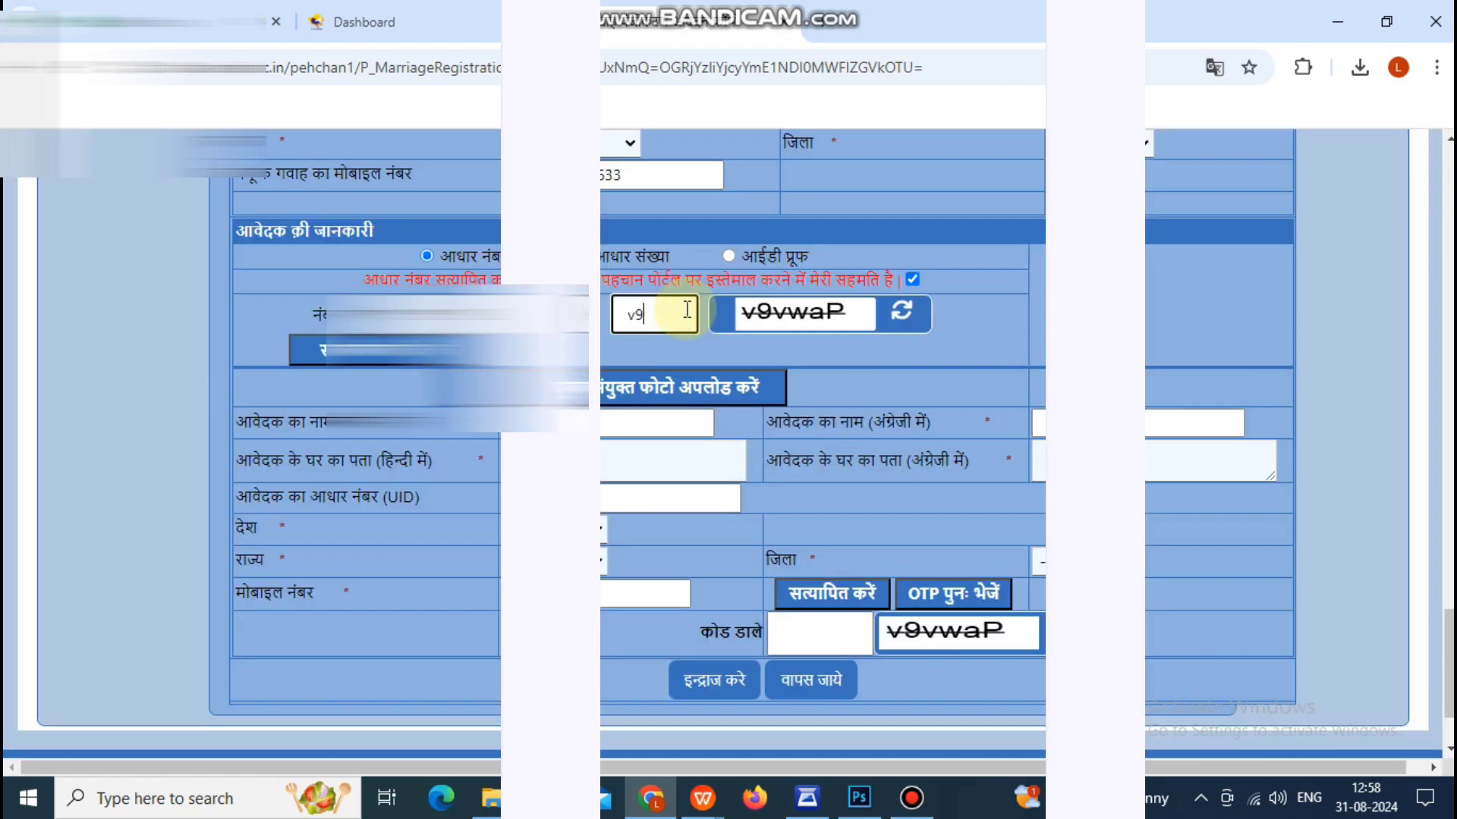
{"action": "type", "text": "vwaP"}
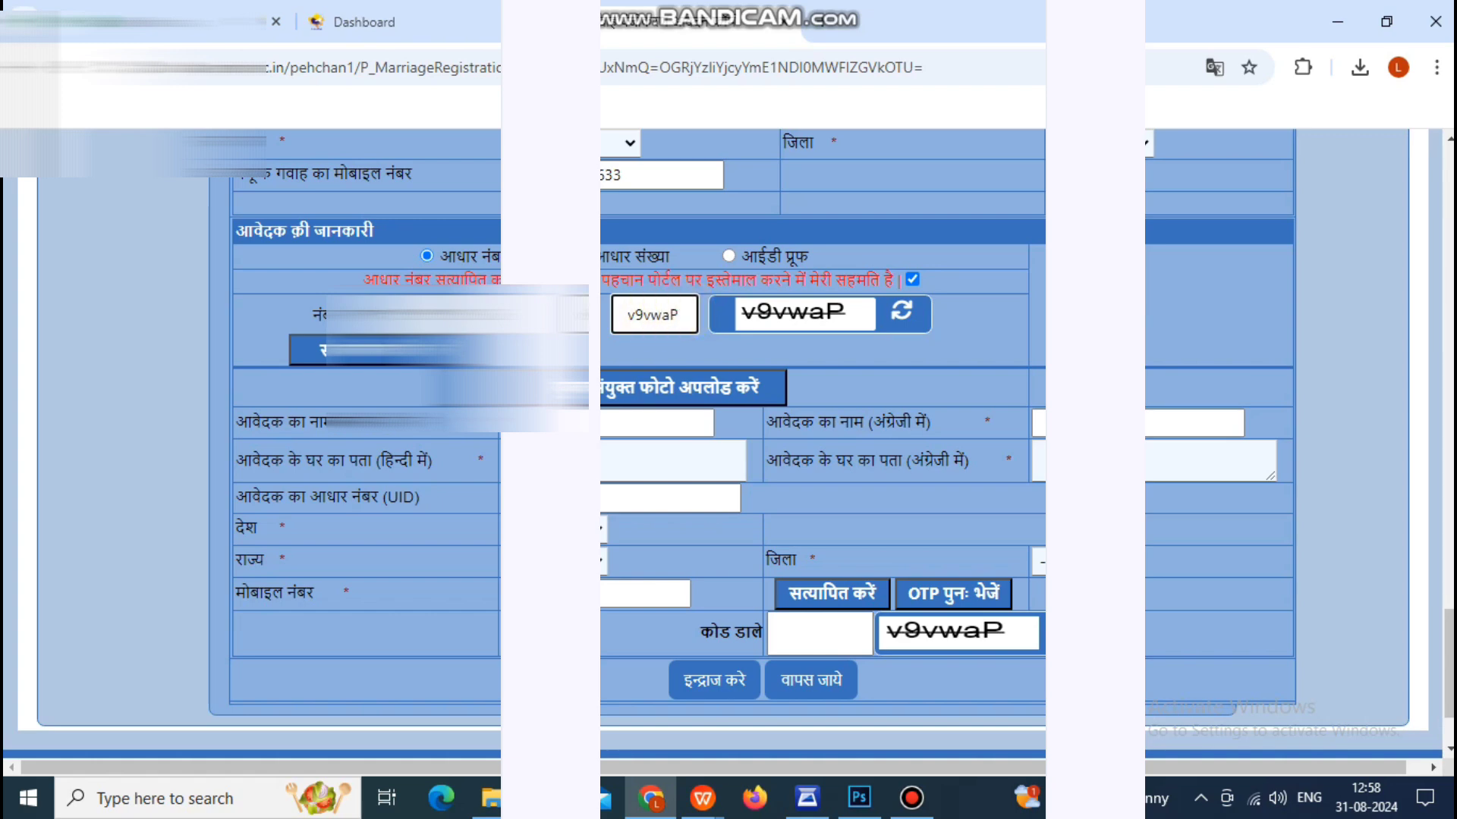
{"action": "left_click", "coordinate": [425, 349]}
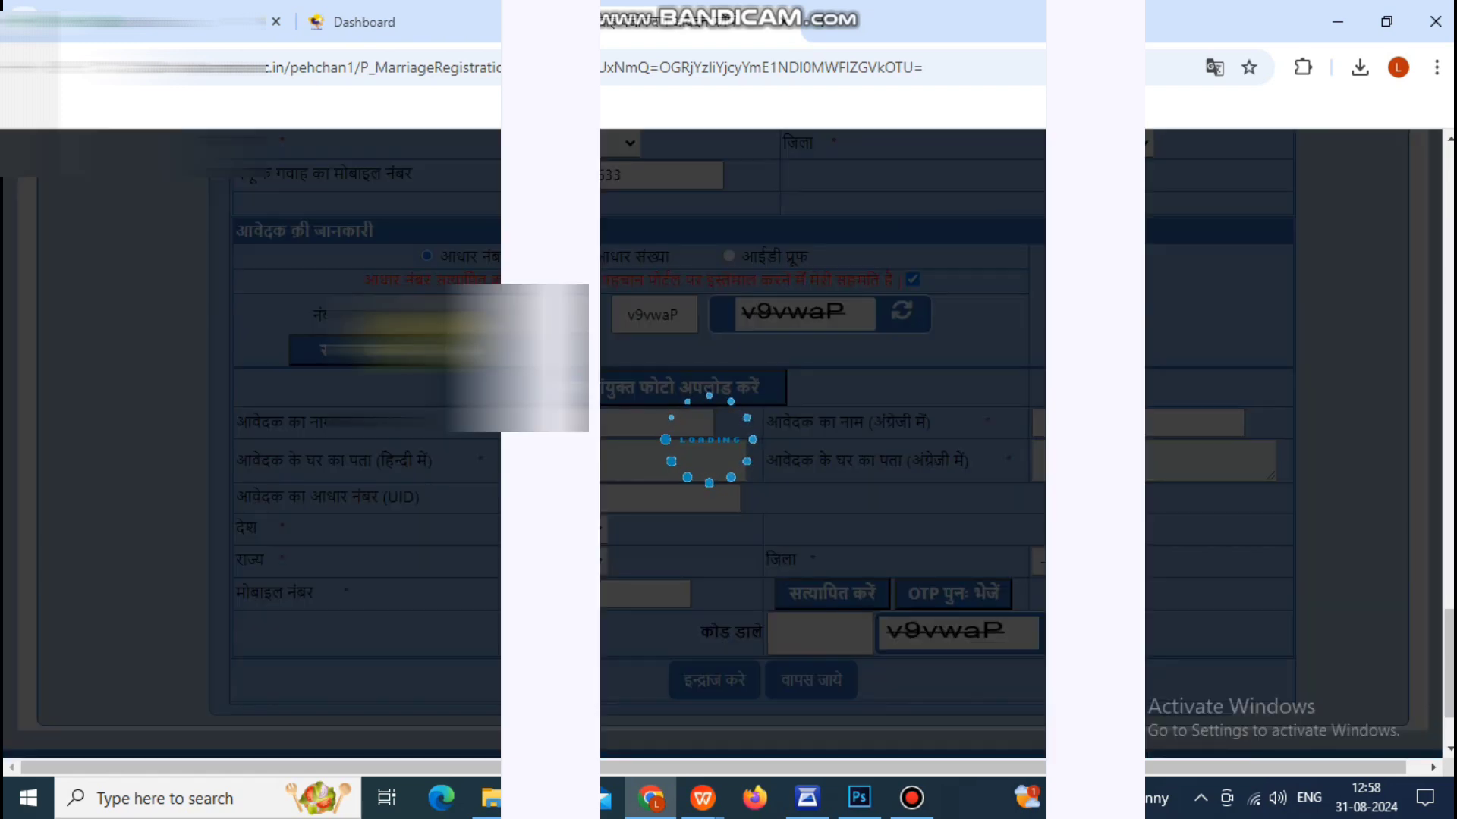
{"action": "left_click", "coordinate": [915, 201]}
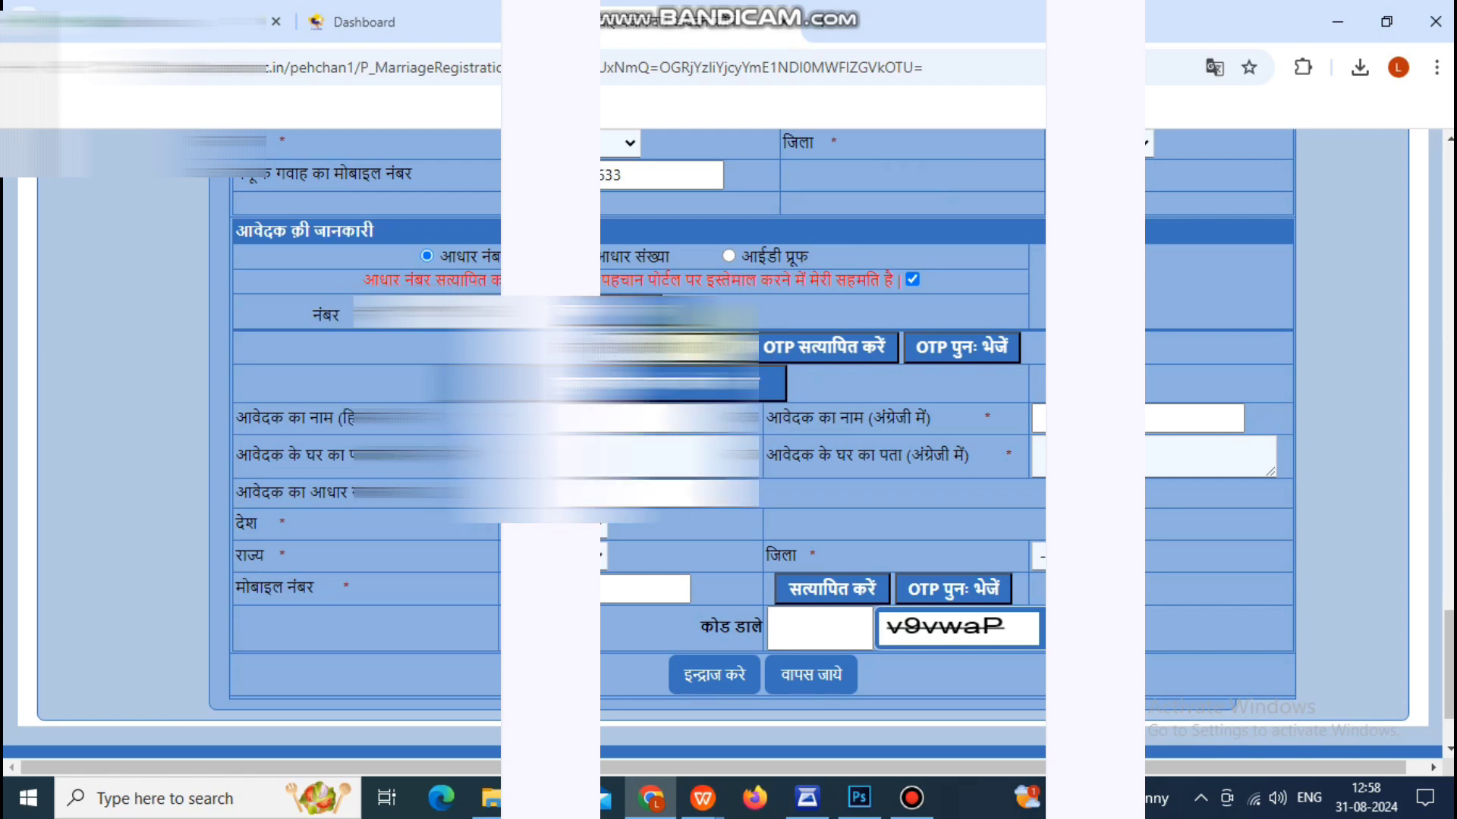
Verify the applicant's OTP and attempt the joint photo upload, rejected for its format.
{"action": "left_click", "coordinate": [784, 346]}
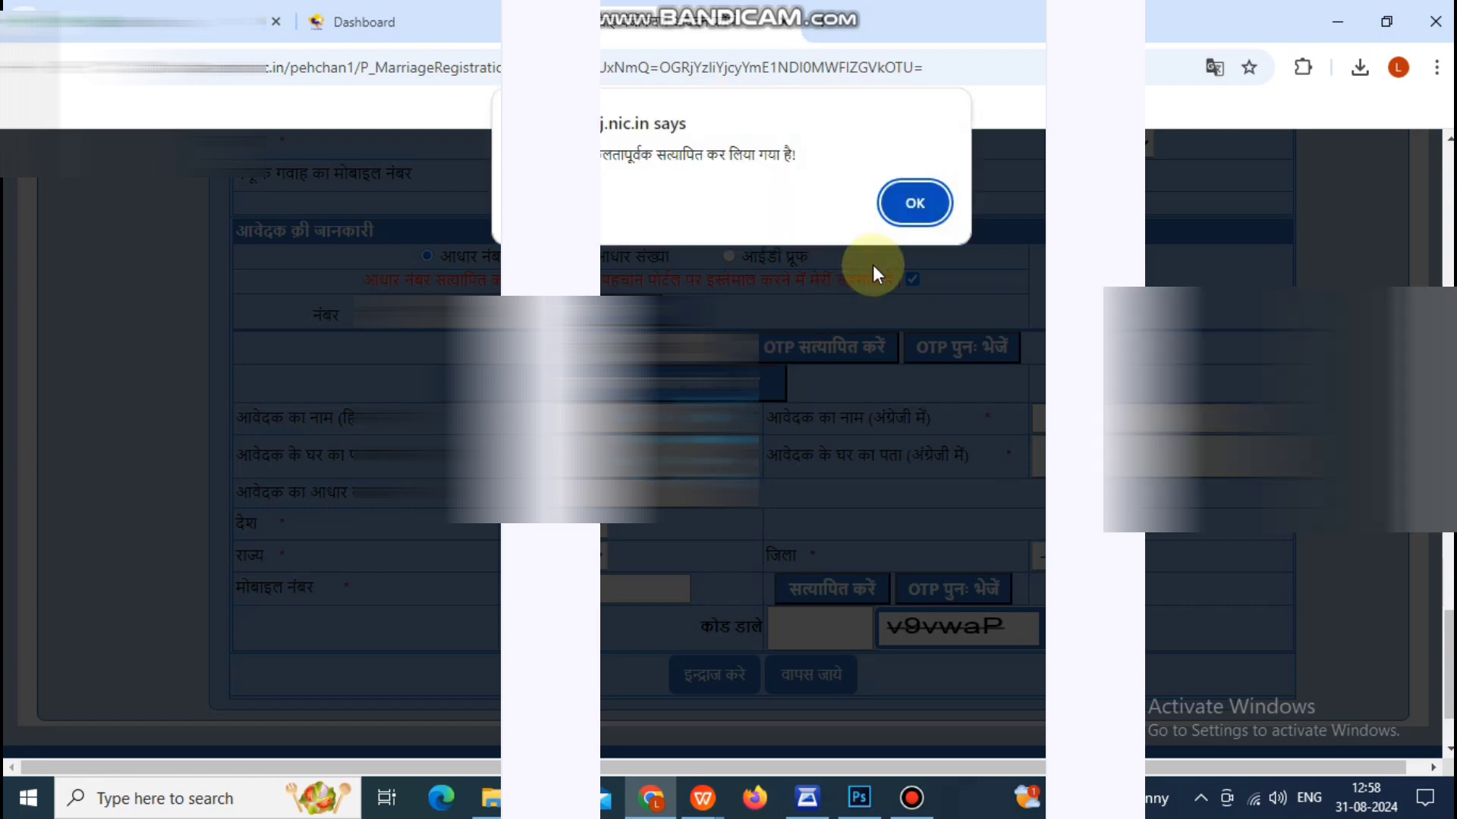
{"action": "left_click", "coordinate": [930, 206]}
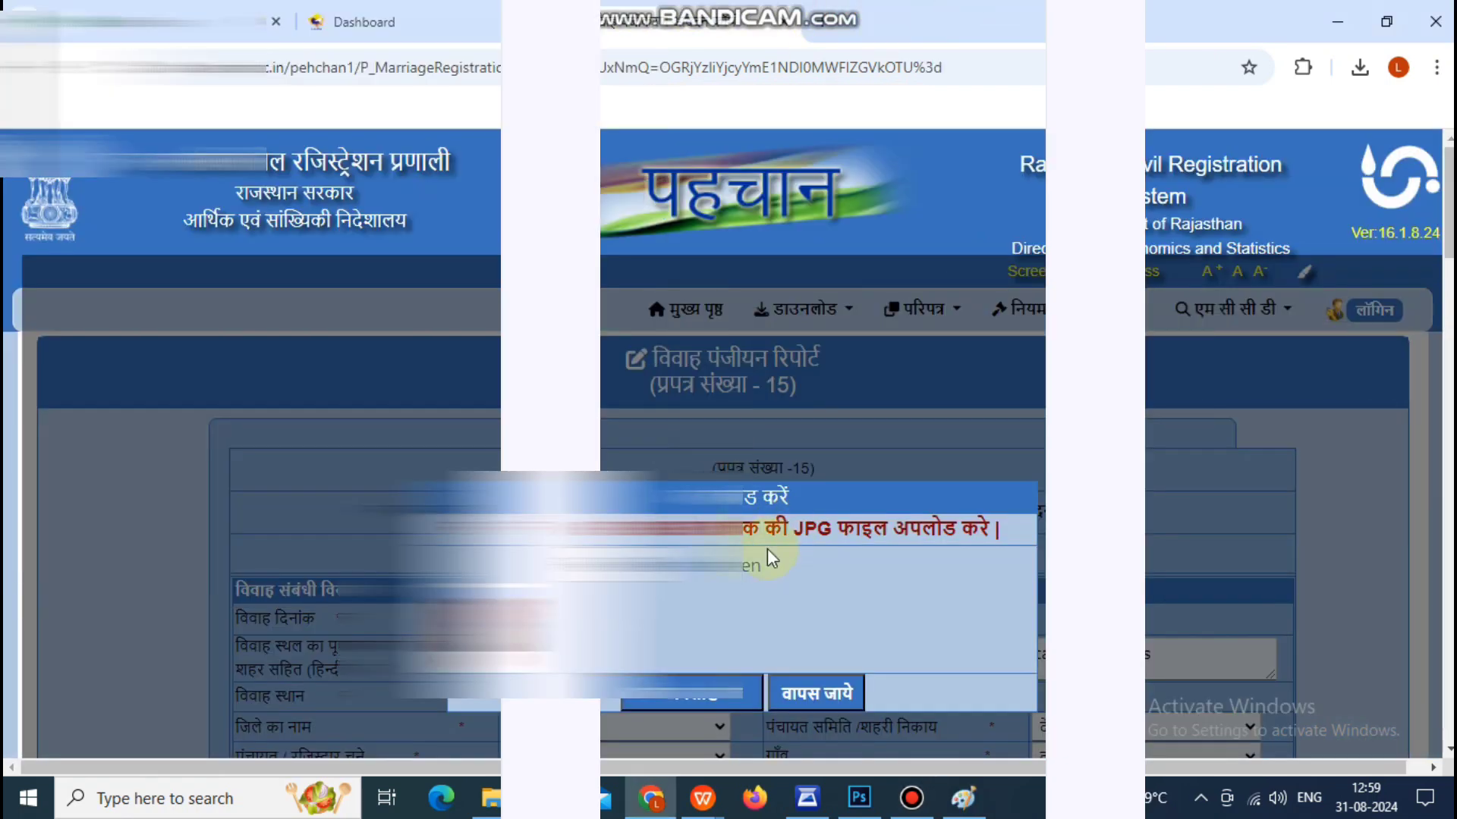
{"action": "left_click", "coordinate": [653, 705]}
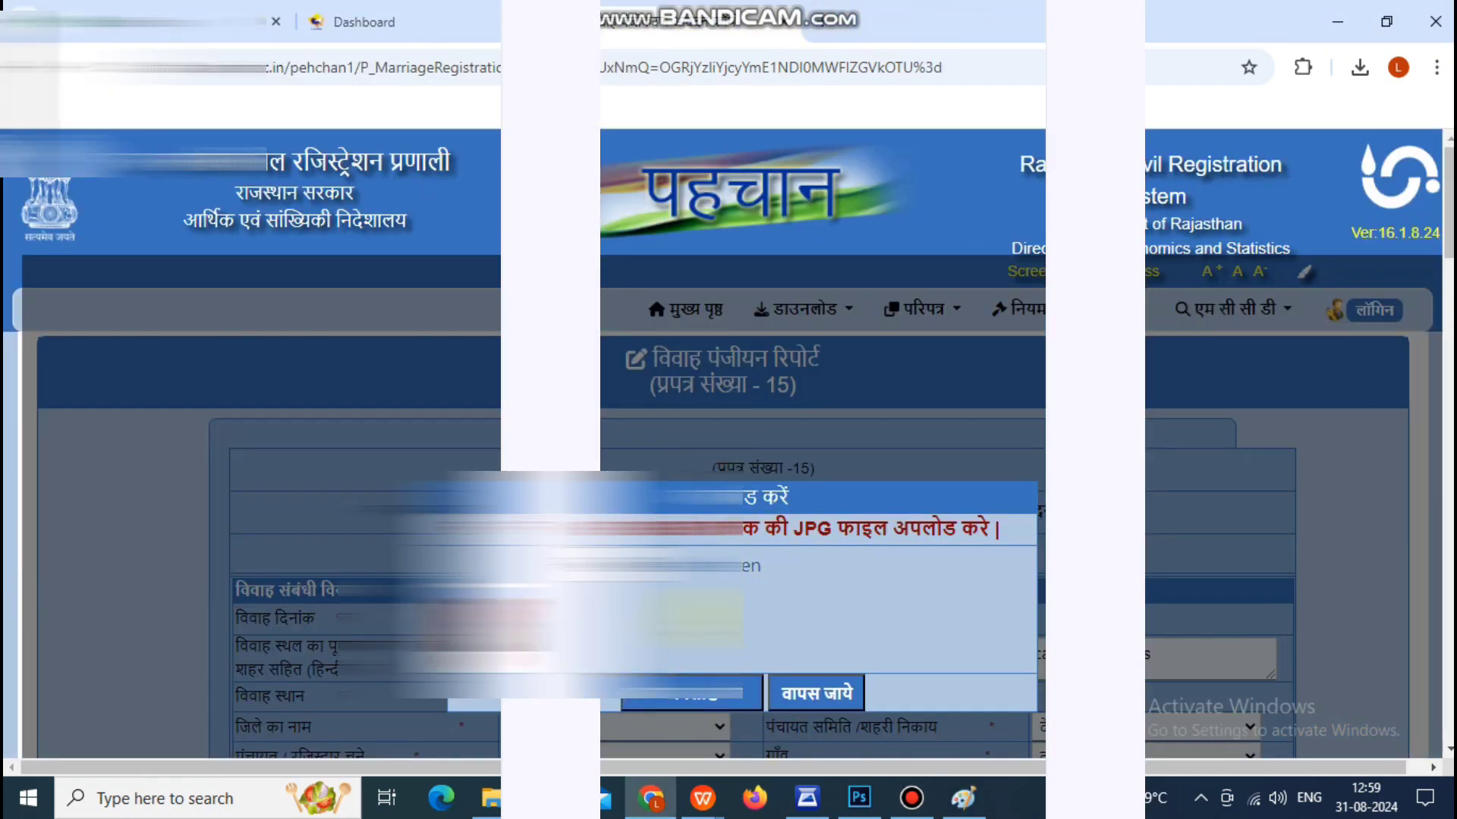
{"action": "left_click", "coordinate": [914, 216]}
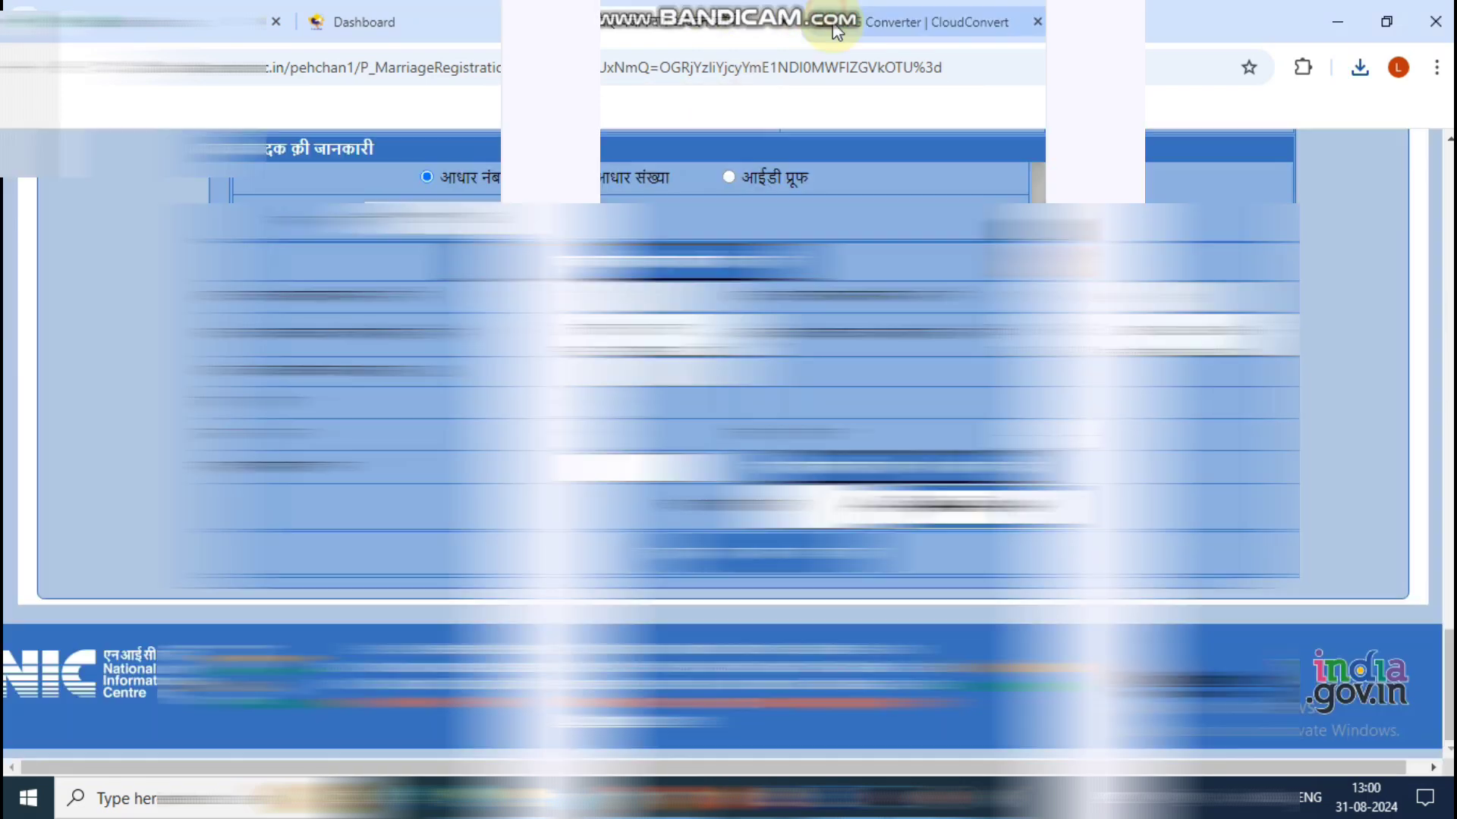
{"action": "left_click", "coordinate": [837, 31]}
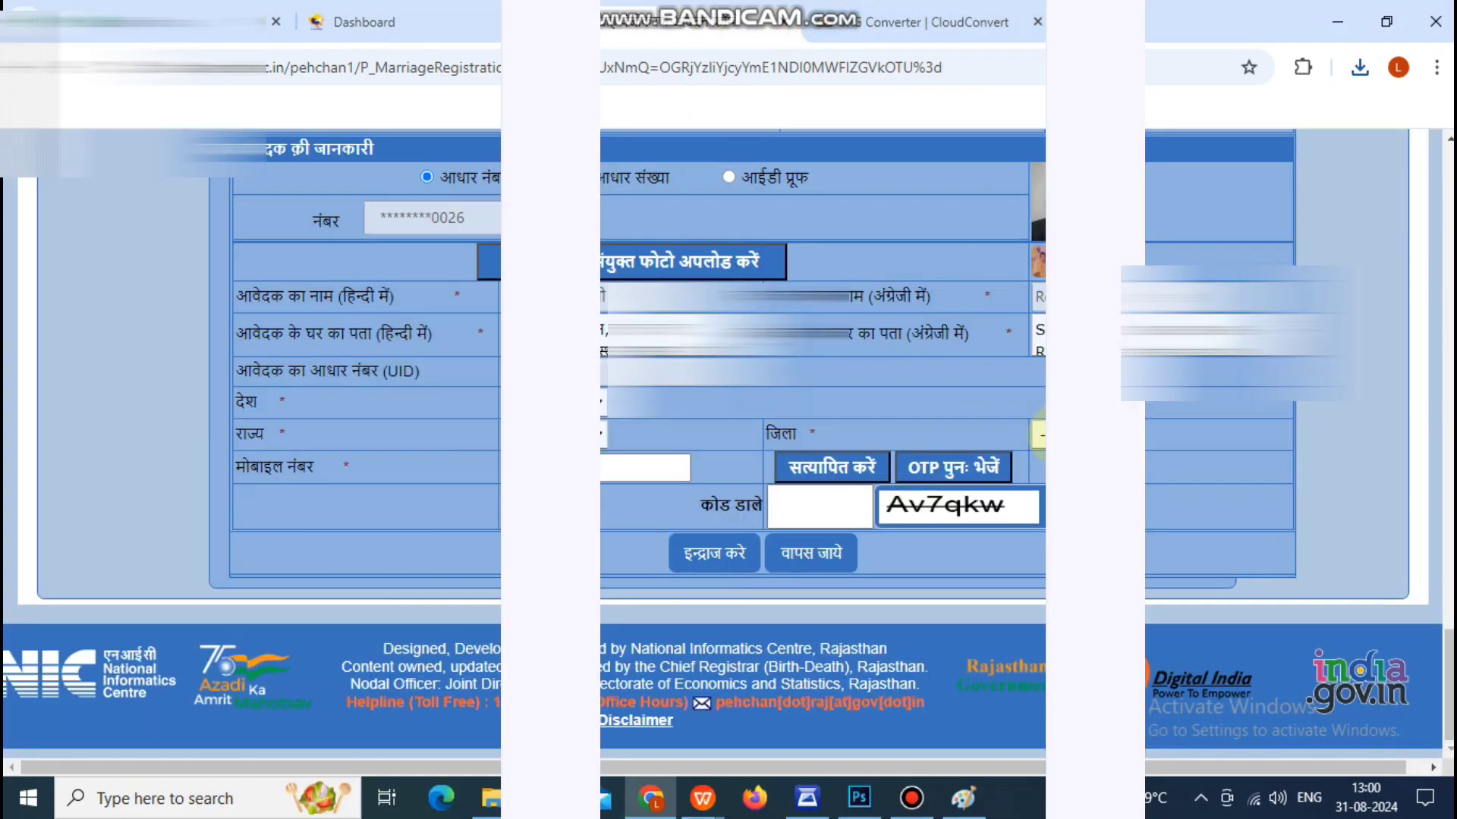
Choose the applicant's district and verify the applicant's mobile number.
{"action": "left_click", "coordinate": [1040, 433]}
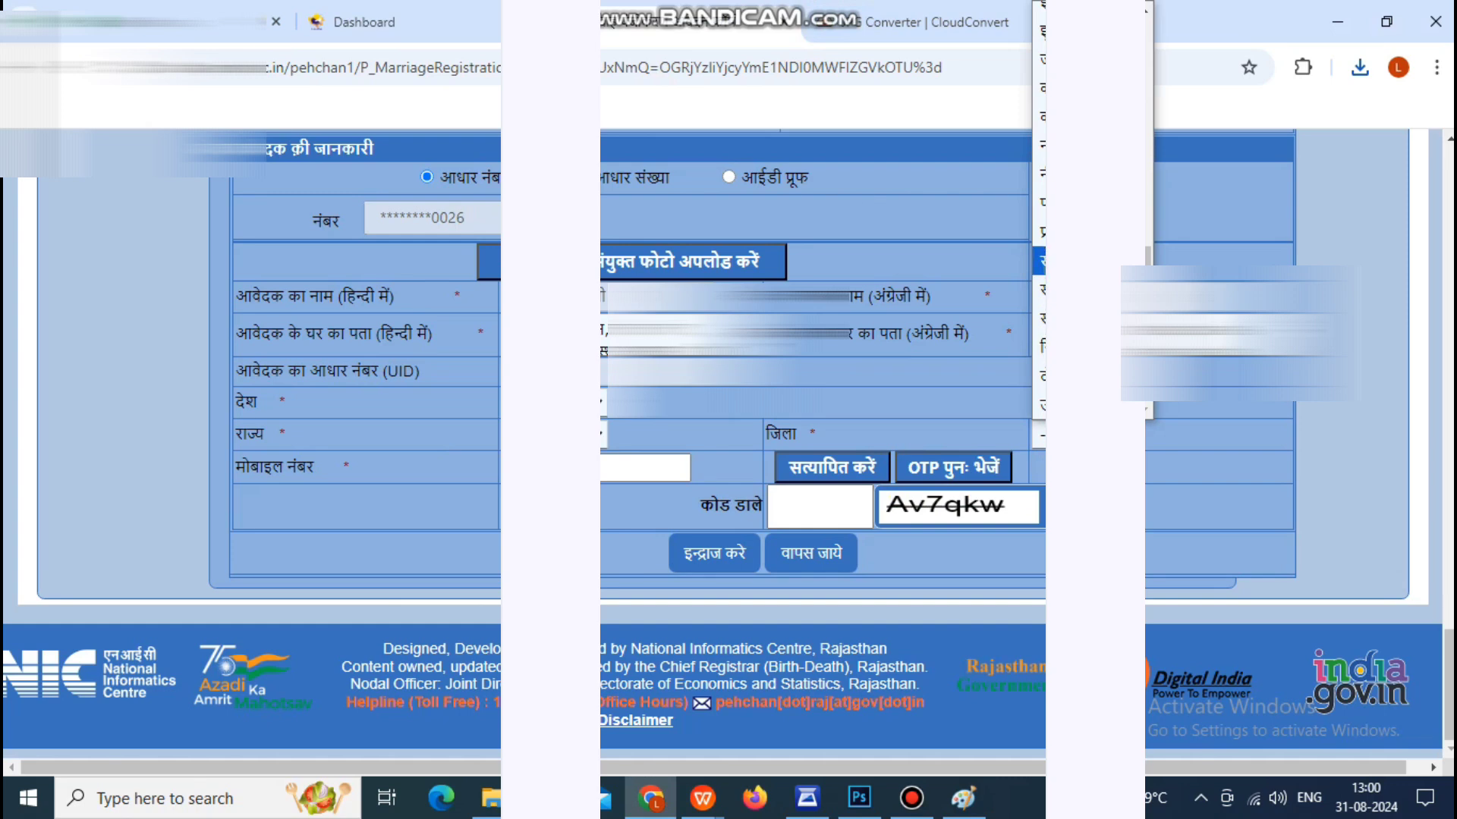
{"action": "left_click", "coordinate": [1039, 260]}
{"action": "left_click", "coordinate": [522, 469]}
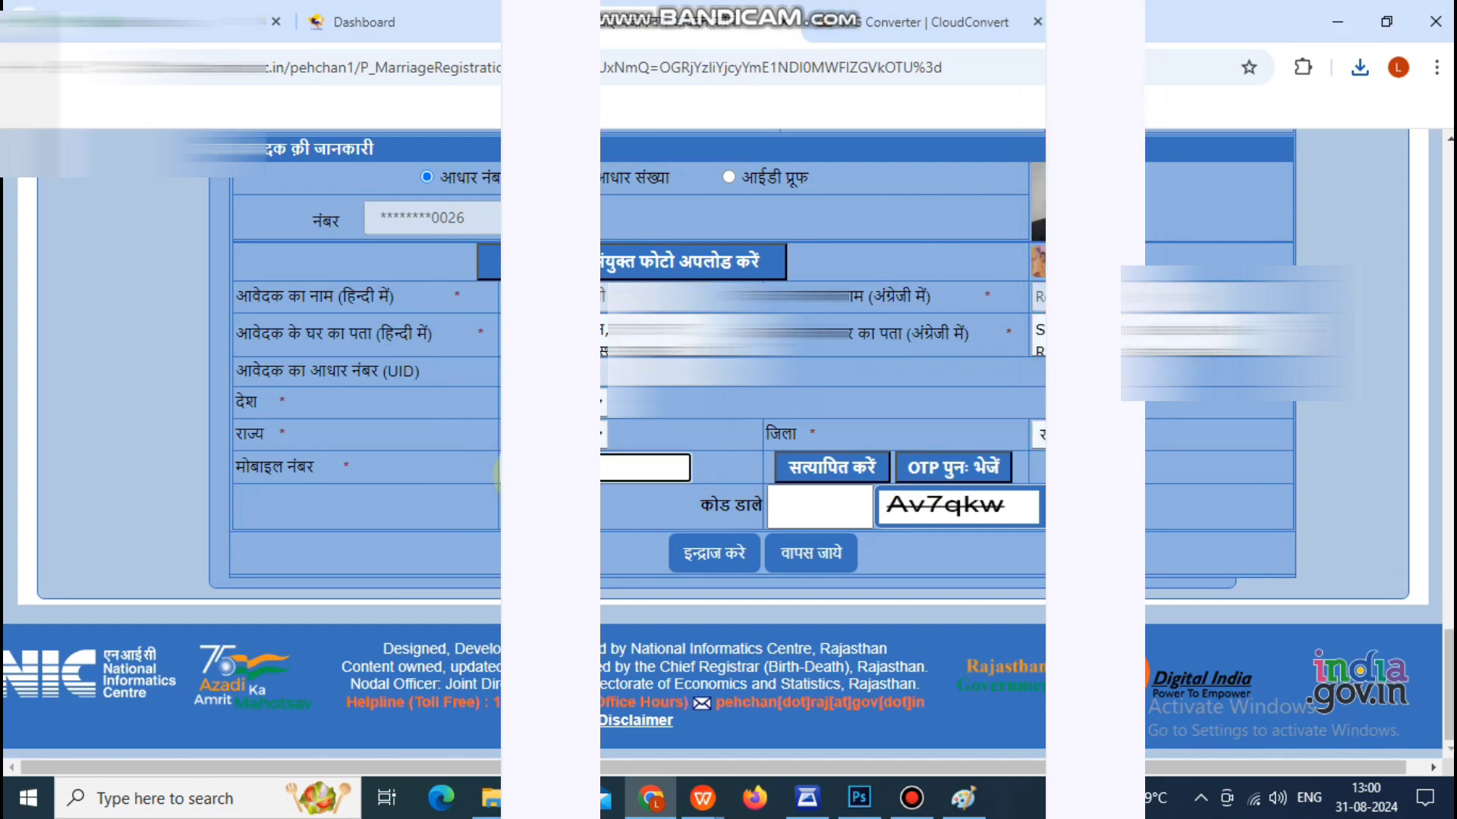
{"action": "left_click", "coordinate": [832, 467]}
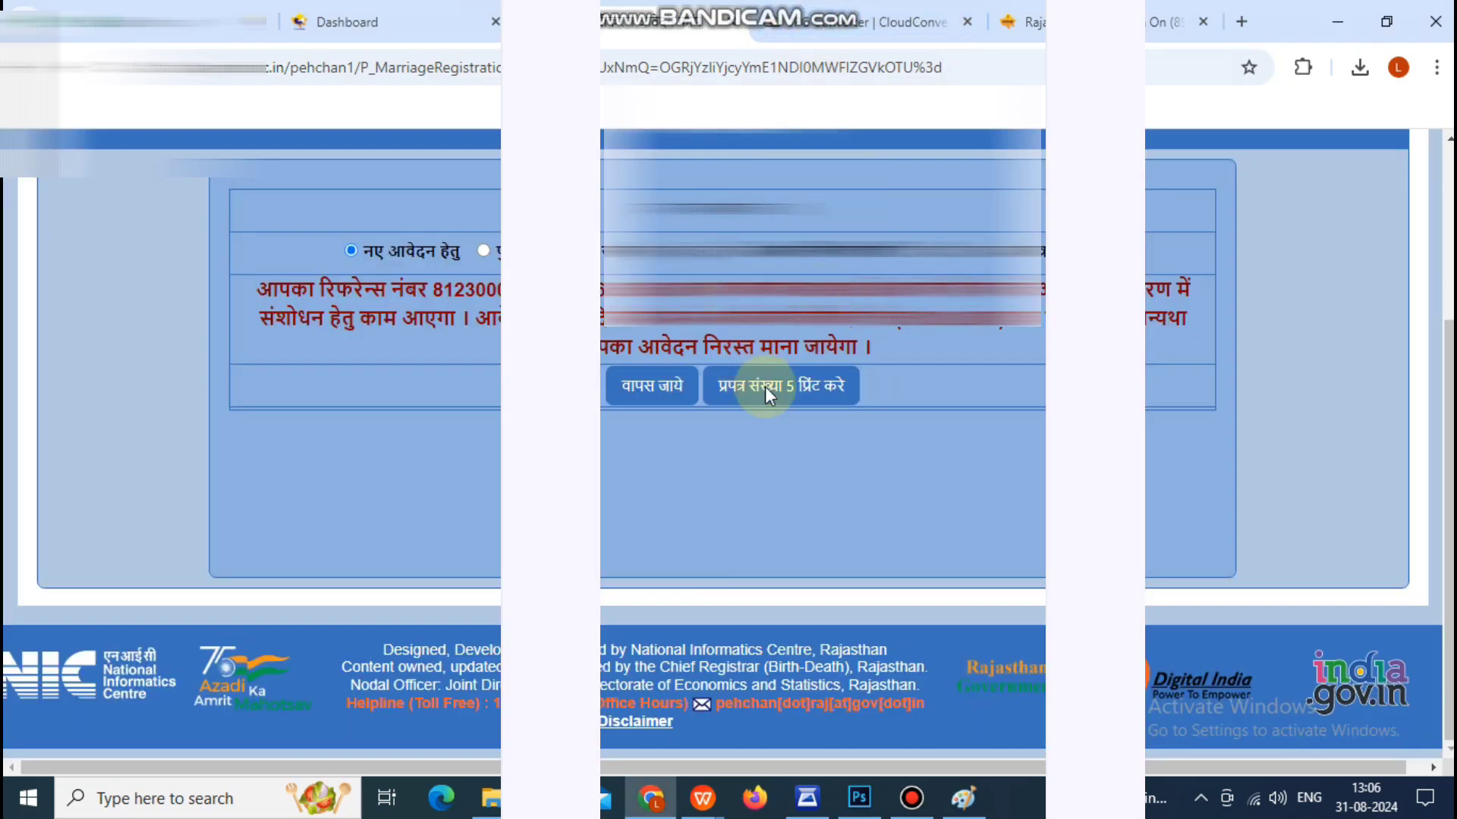
Open the printable marriage form, reloading and resending data after the connection error.
{"action": "left_click", "coordinate": [767, 389]}
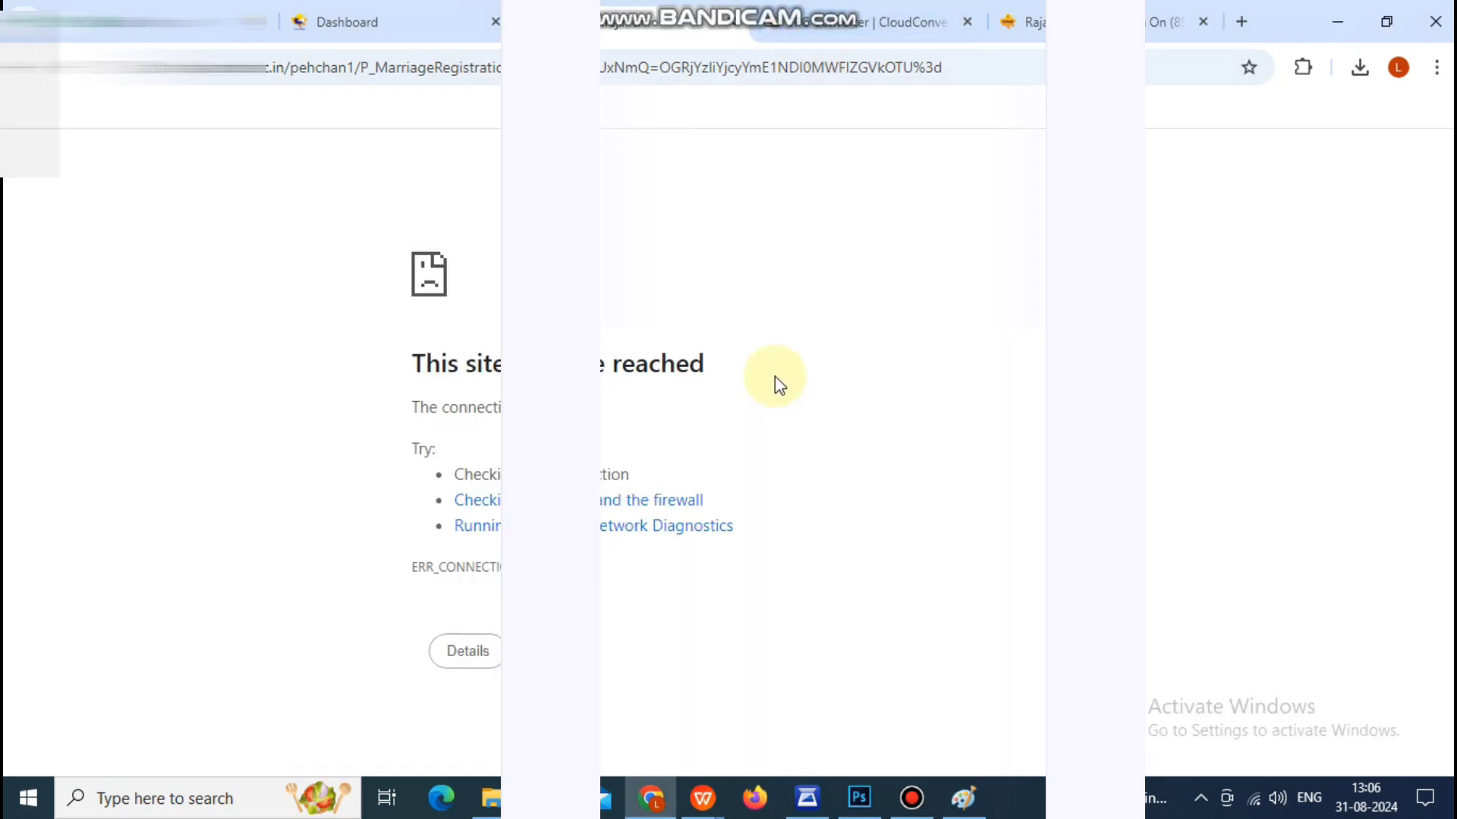
{"action": "key", "text": "F5"}
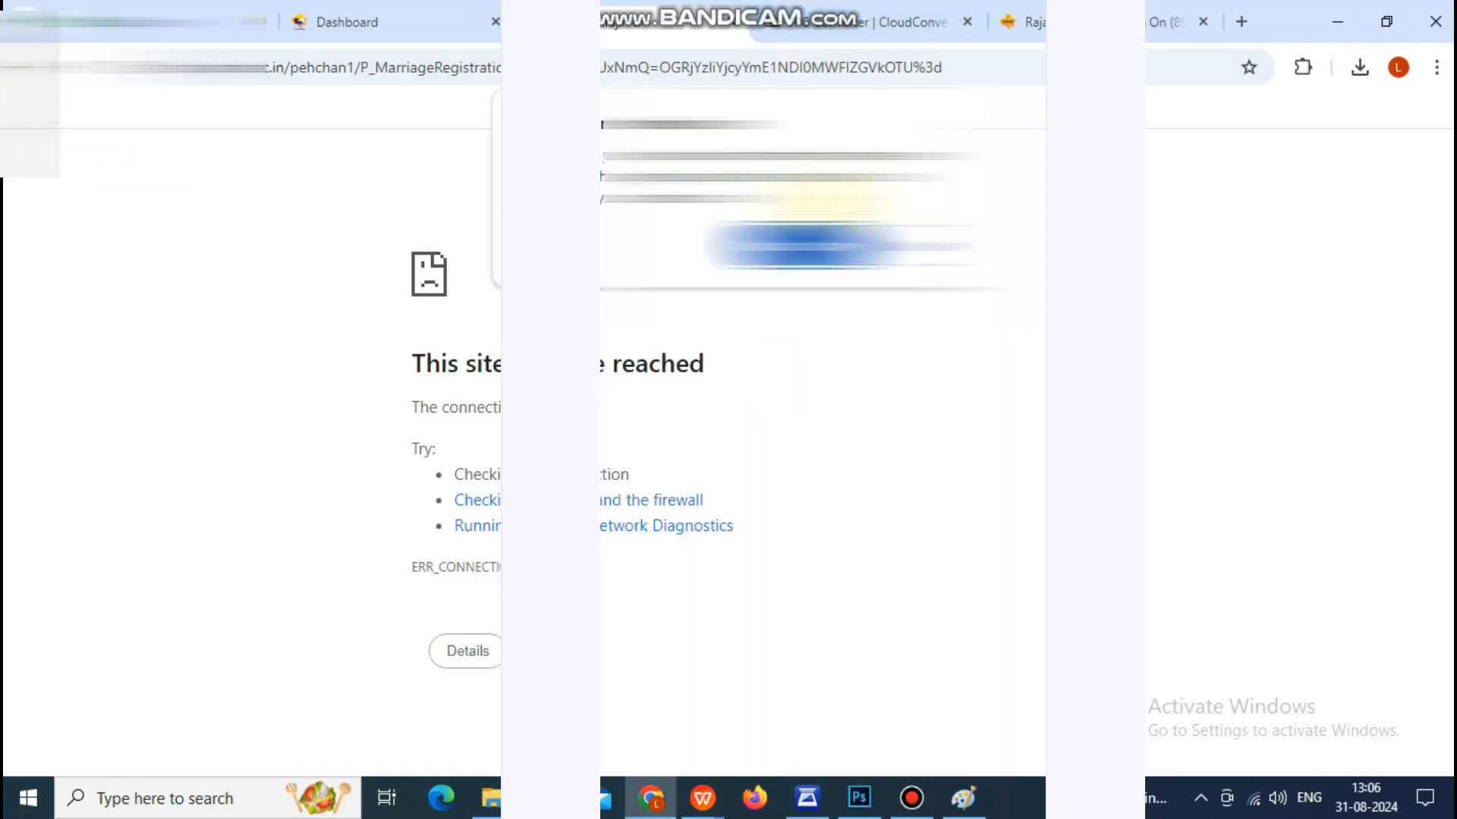
{"action": "left_click", "coordinate": [801, 243]}
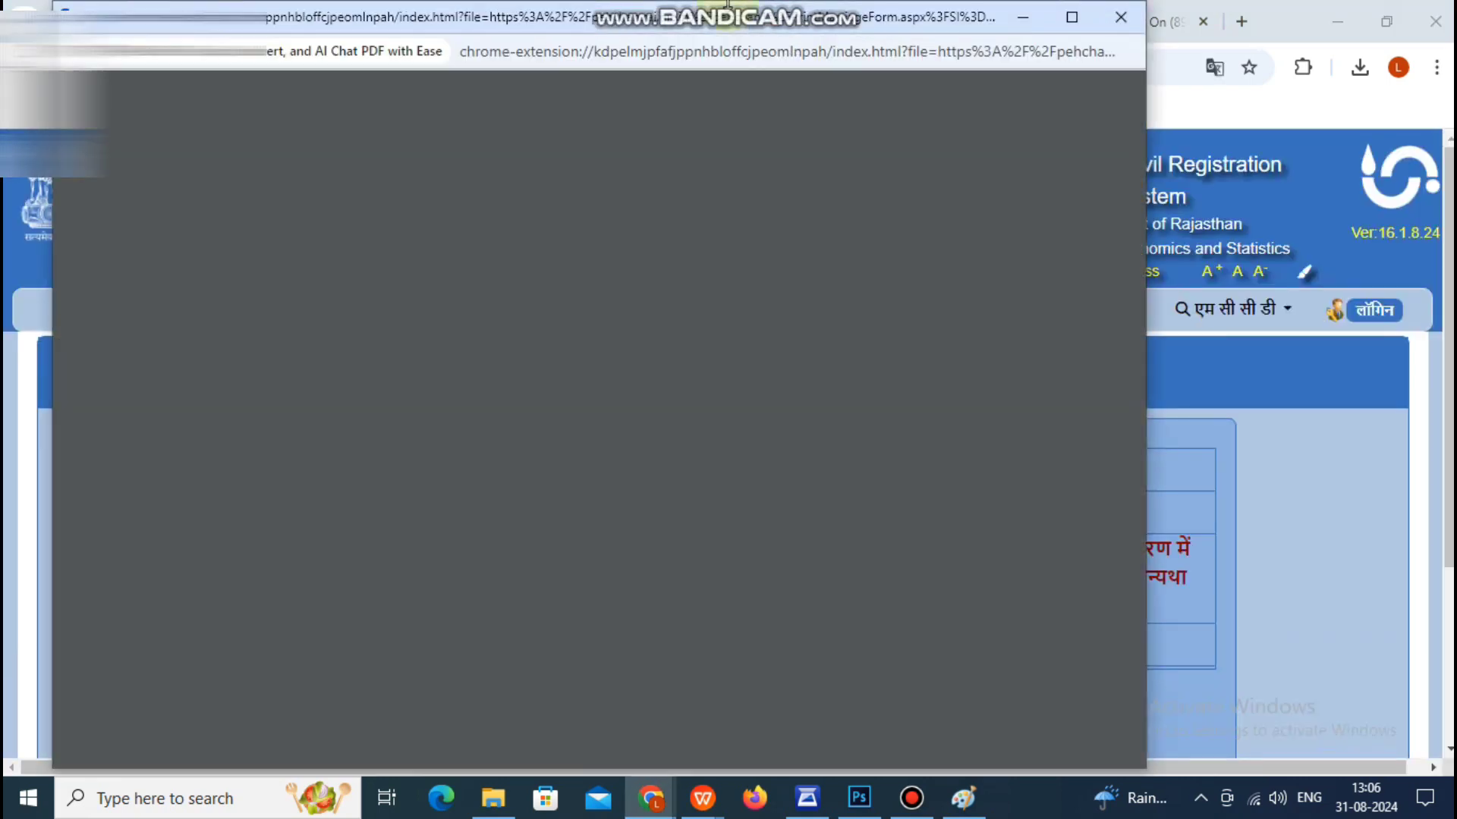
Scroll through the two-page marriage form PDF and cancel the print dialog.
{"action": "mouse_move", "coordinate": [823, 9]}
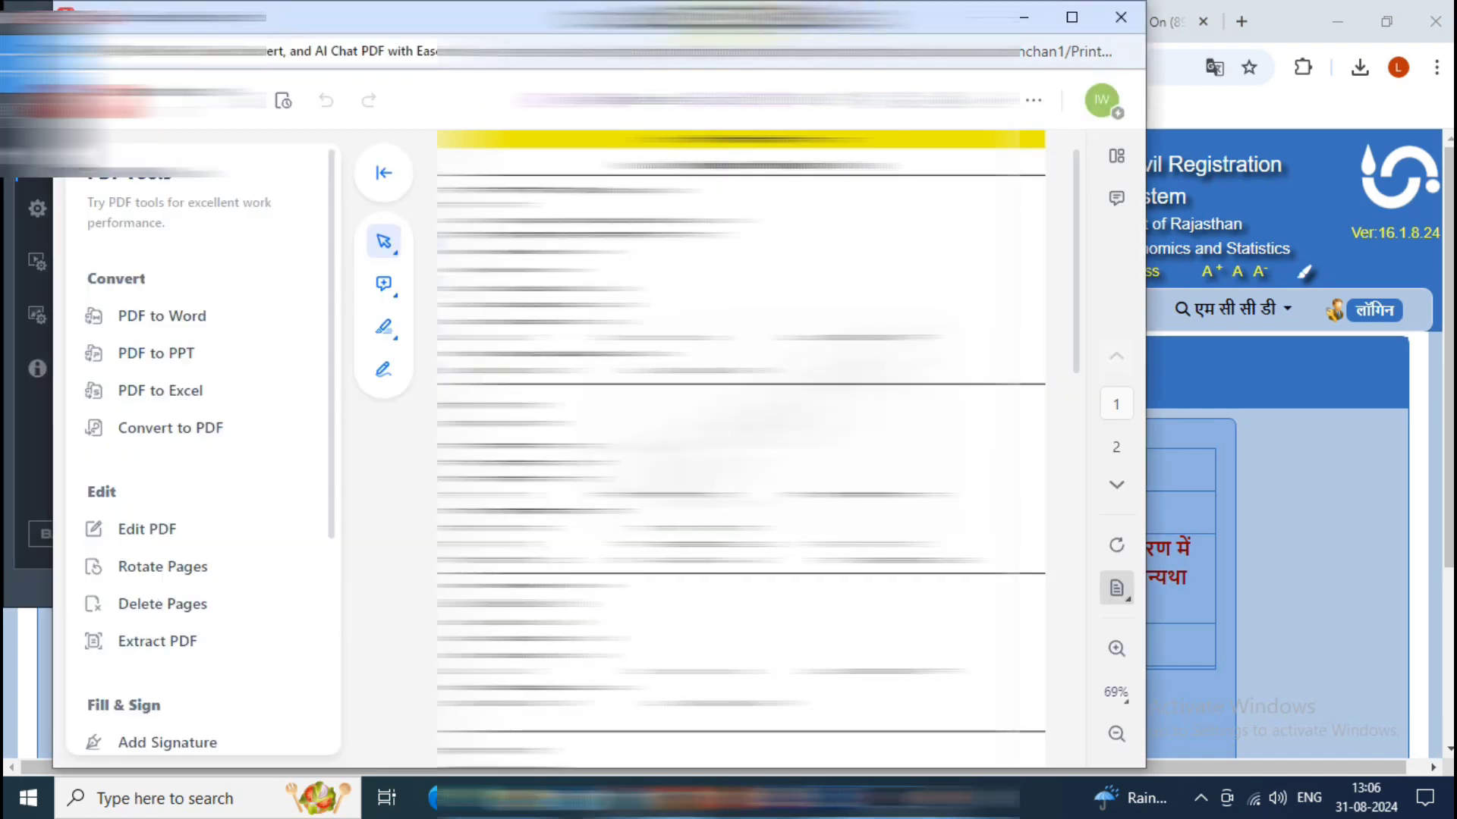
{"action": "scroll", "coordinate": [741, 448], "scroll_direction": "down", "scroll_amount": 10}
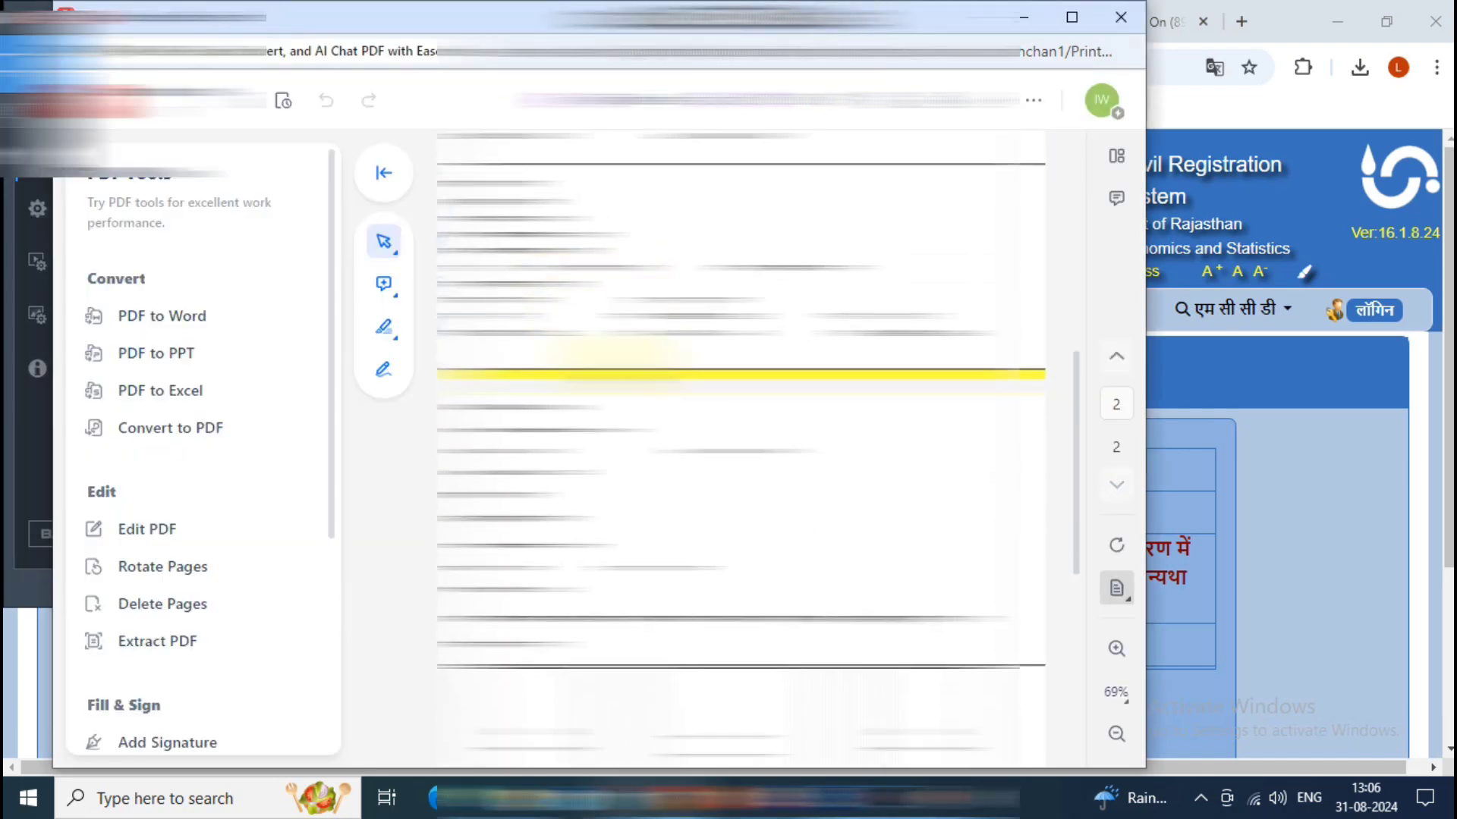
{"action": "scroll", "coordinate": [741, 448], "scroll_direction": "up", "scroll_amount": 5}
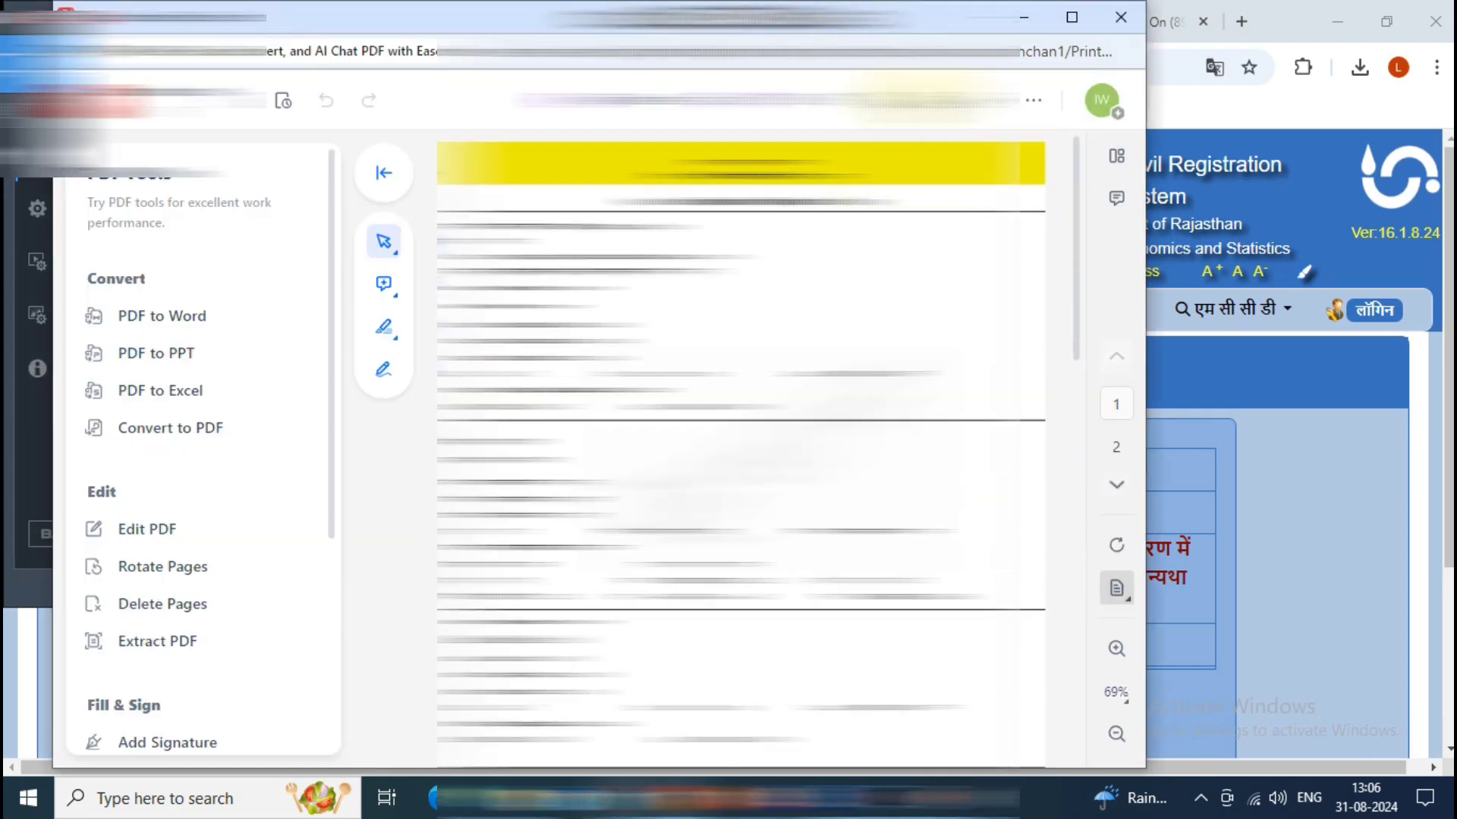
{"action": "key", "text": "ctrl+p"}
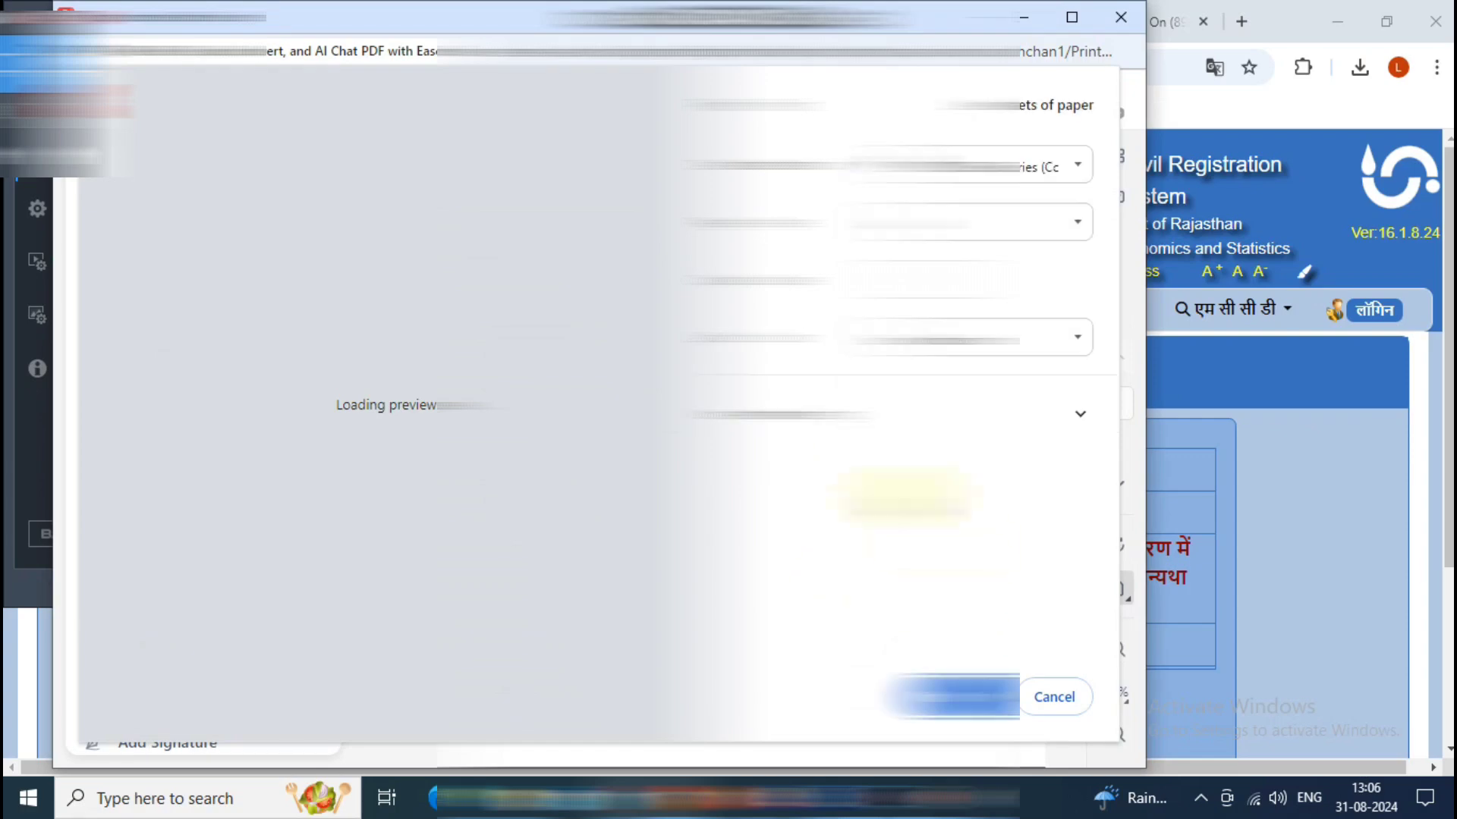
{"action": "key", "text": "Escape"}
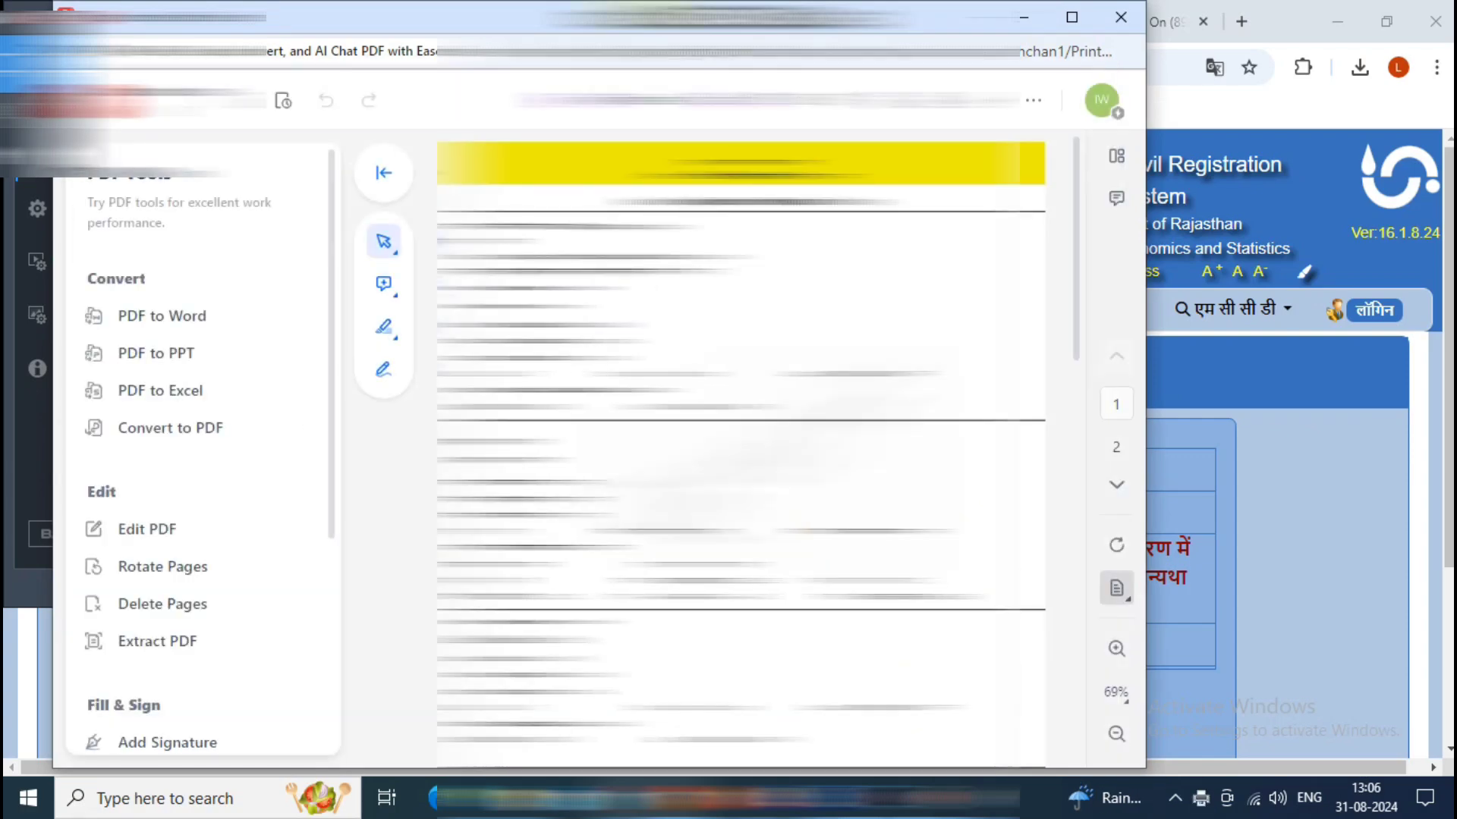